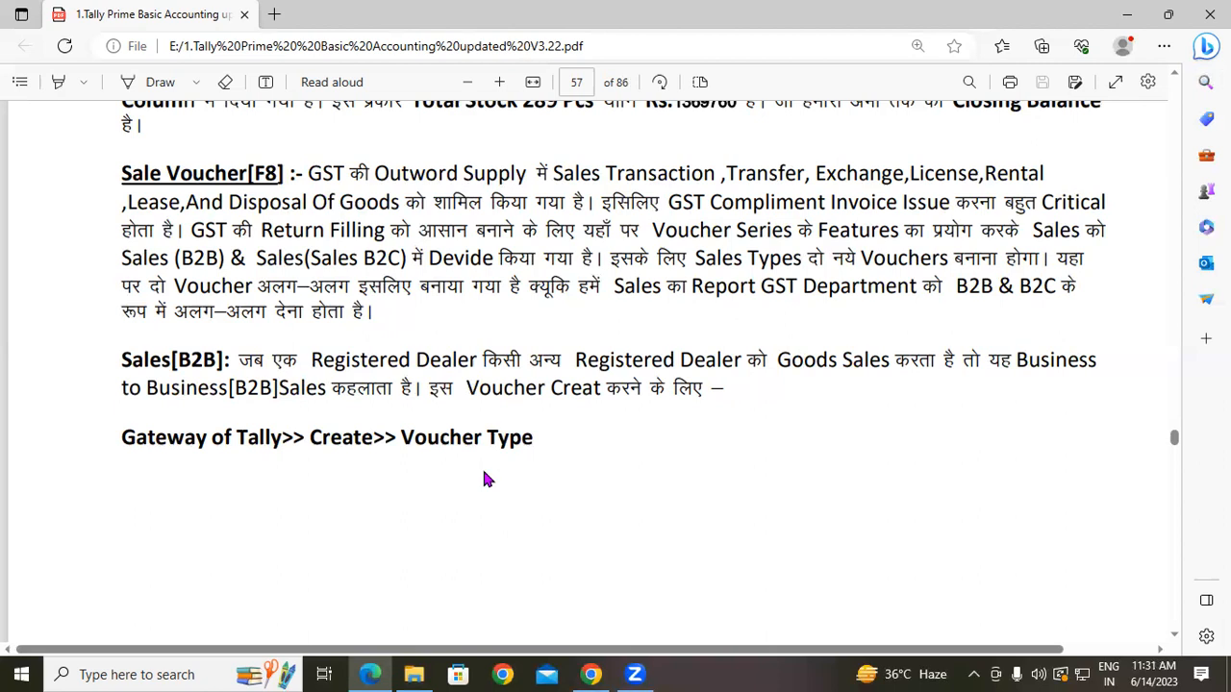
# Step: Read the PDF guide's sections on the Sale Voucher and the Sales[B2B] and Sale [B2C] voucher types
pyautogui.scroll(-5, 476, 486)
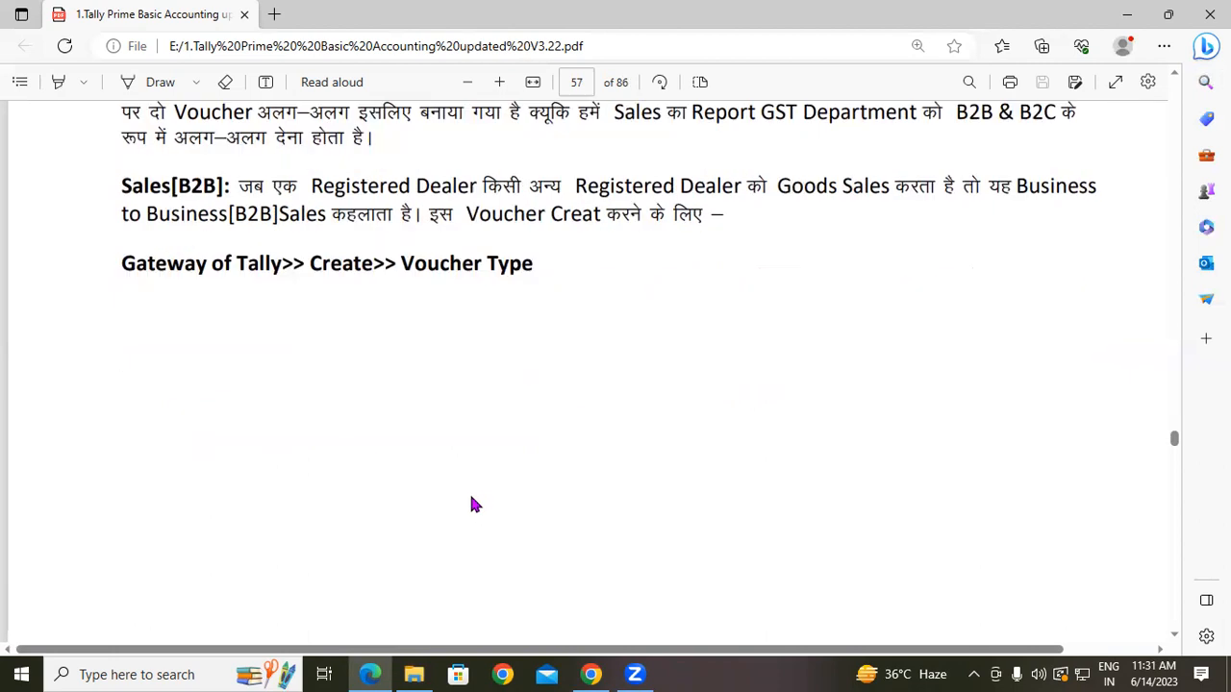
pyautogui.scroll(5, 417, 459)
pyautogui.scroll(-7, 451, 455)
pyautogui.scroll(-5, 456, 467)
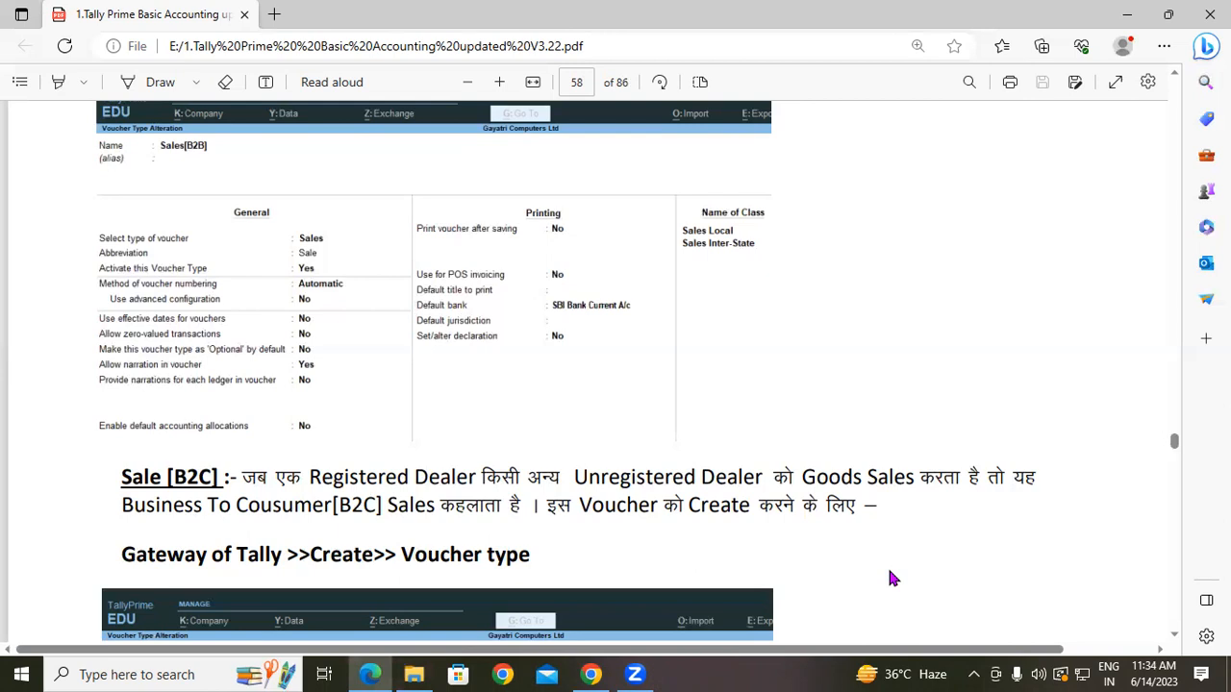
pyautogui.scroll(10, 889, 574)
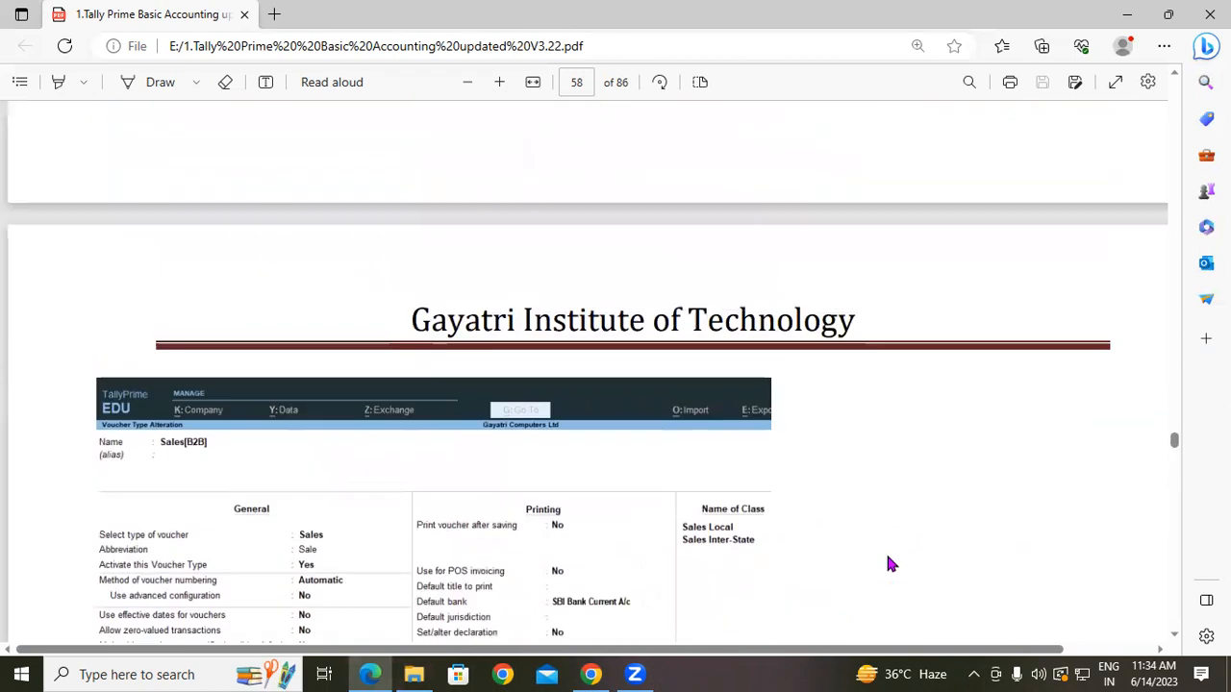
pyautogui.scroll(1, 886, 562)
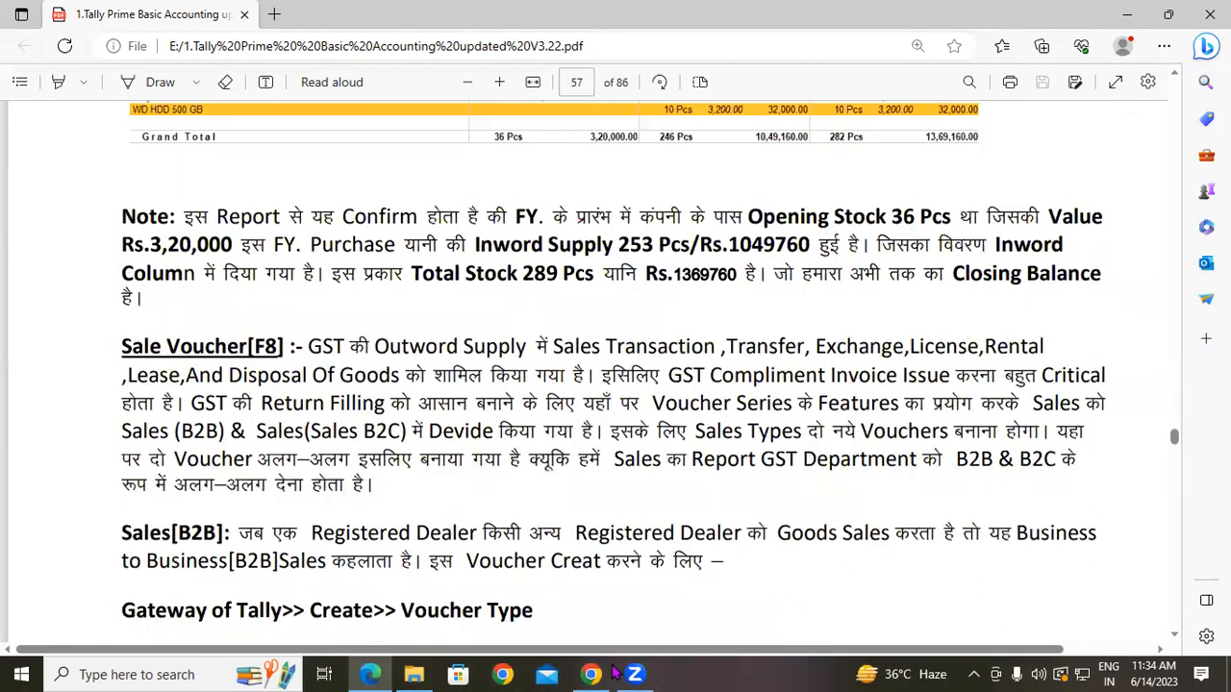
# Step: Clear the open windows off the desktop, launch TallyPrime and continue in Educational Mode
pyautogui.click(1129, 19)
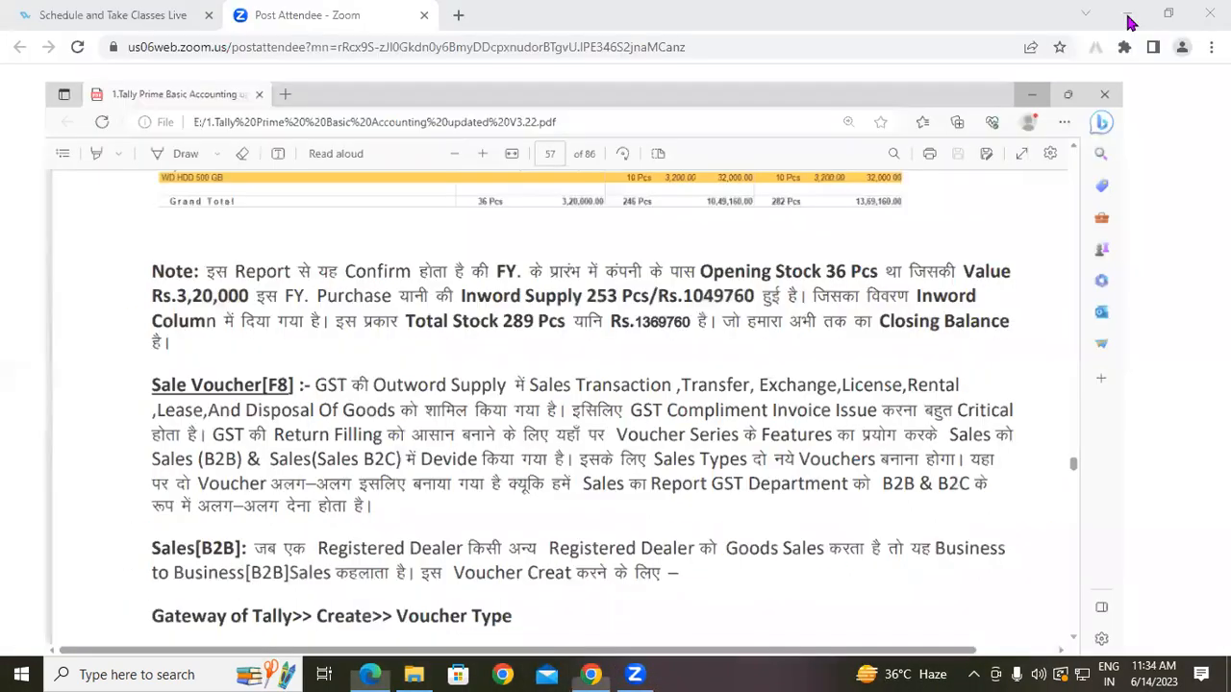
pyautogui.click(1128, 19)
pyautogui.click(1063, 16)
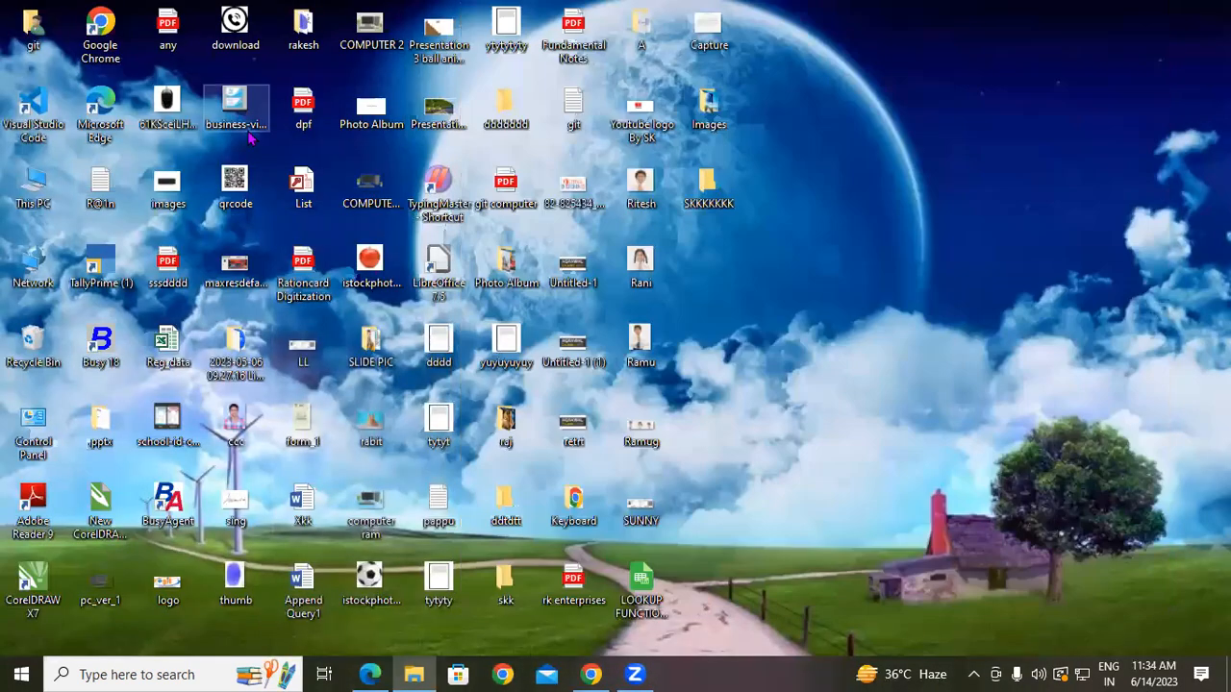
pyautogui.doubleClick(112, 266)
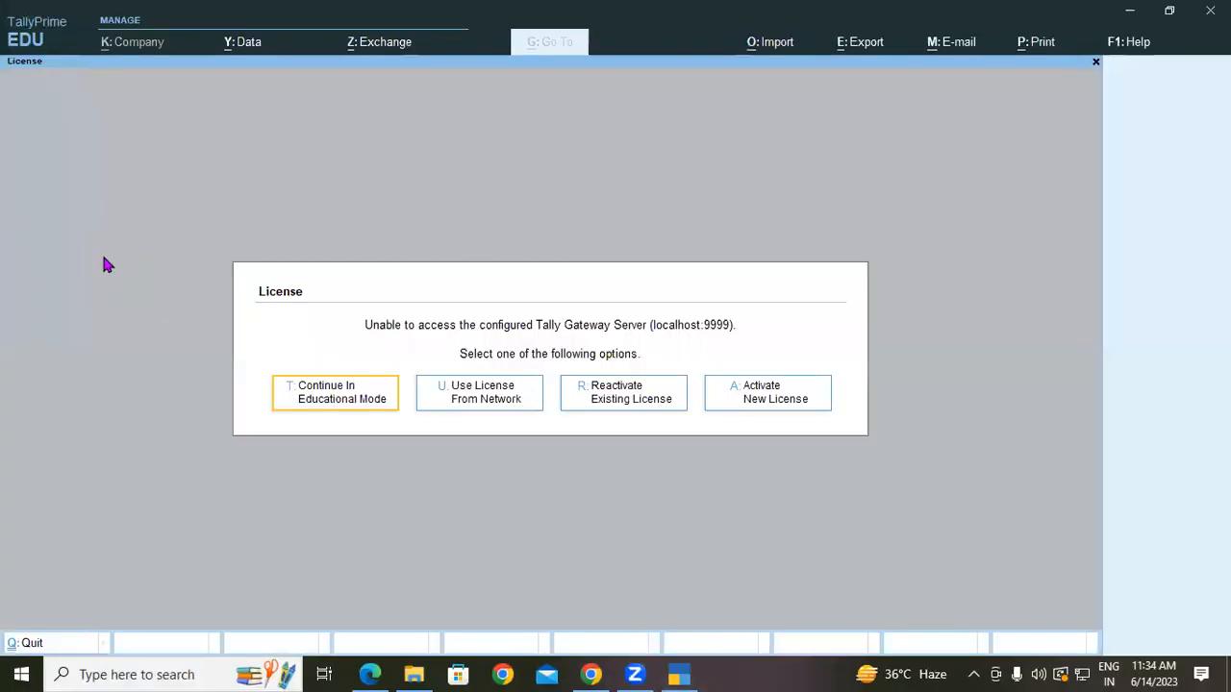
pyautogui.click(314, 389)
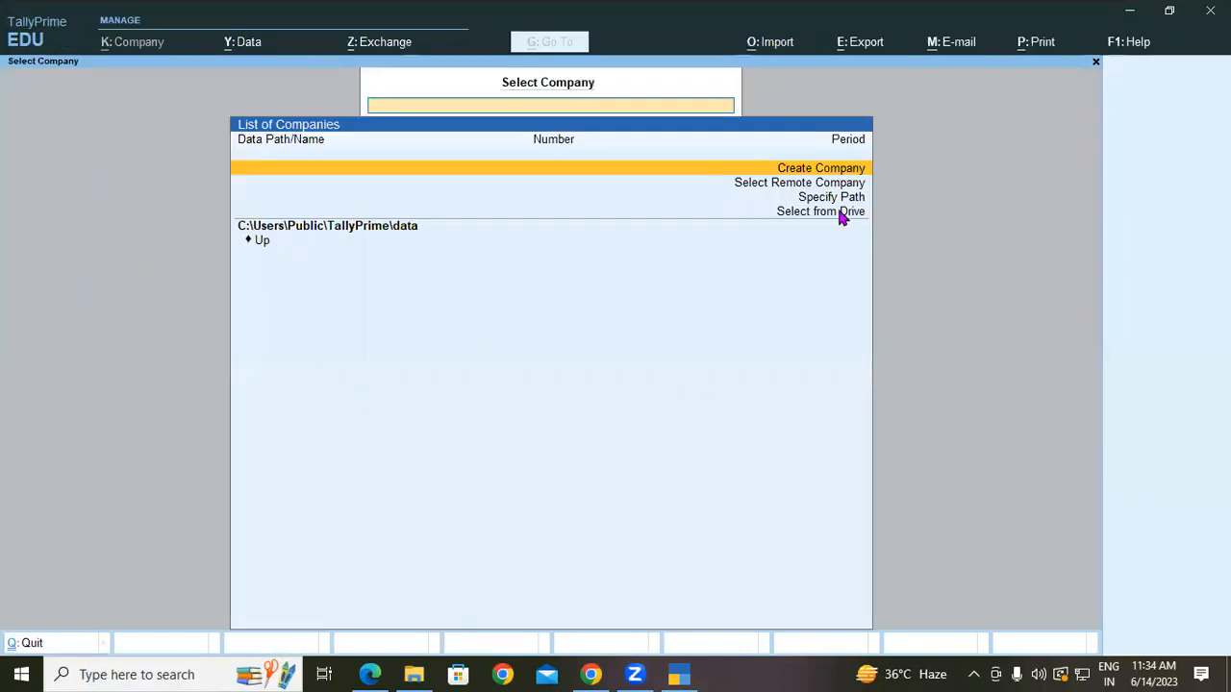
# Step: Open the company Gayatri Cumputers Ltd from the tally11am folder on drive D
pyautogui.click(836, 213)
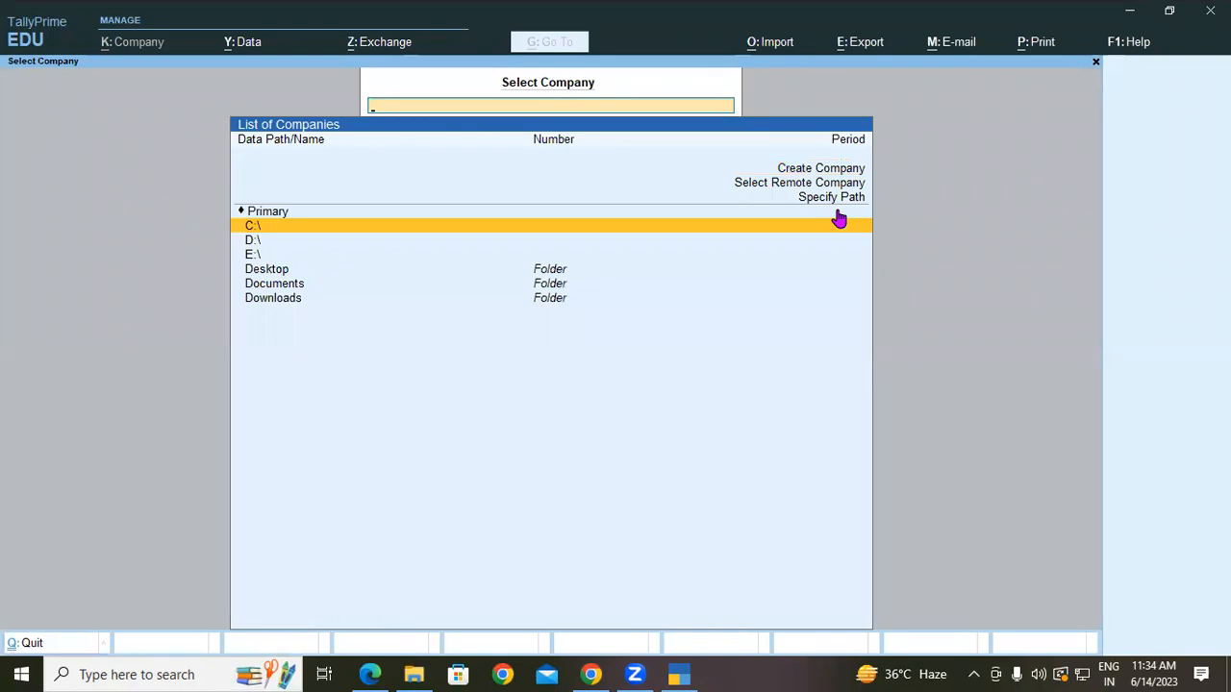
pyautogui.press('Down')
pyautogui.press('Down')
pyautogui.press('Up')
pyautogui.press('Return')
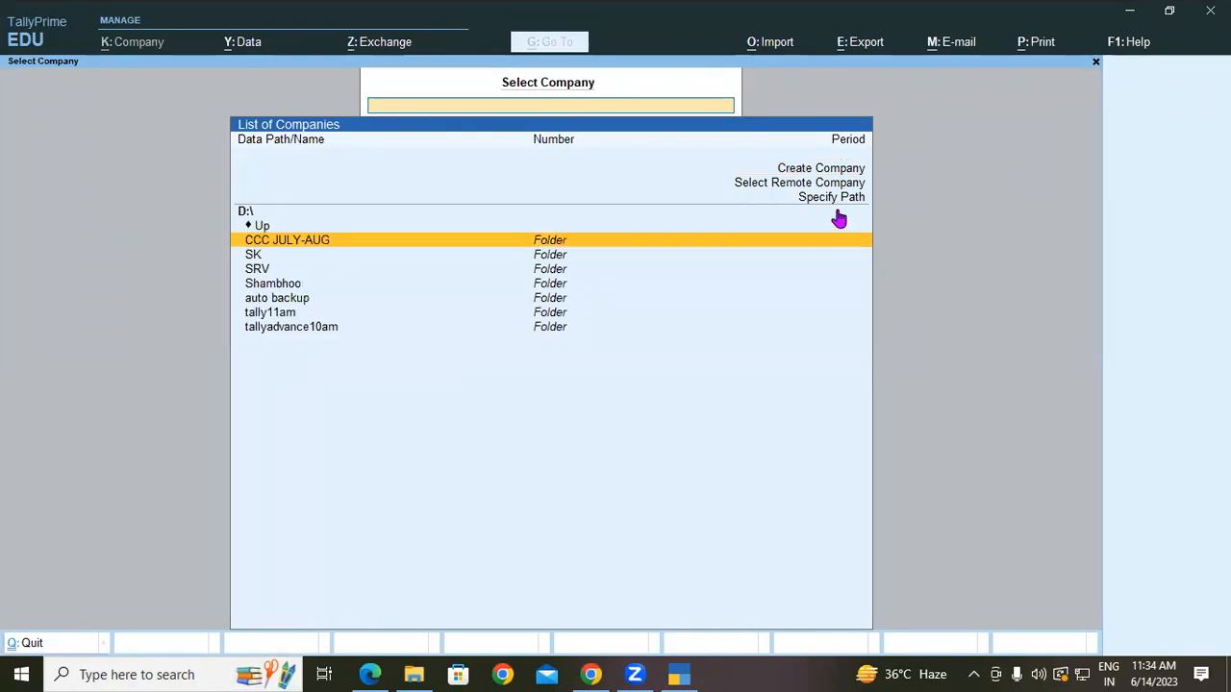
pyautogui.press('Down')
pyautogui.press('Down')
pyautogui.press('Down')
pyautogui.press('Down')
pyautogui.press('Down')
pyautogui.press('Return')
pyautogui.press('Return')
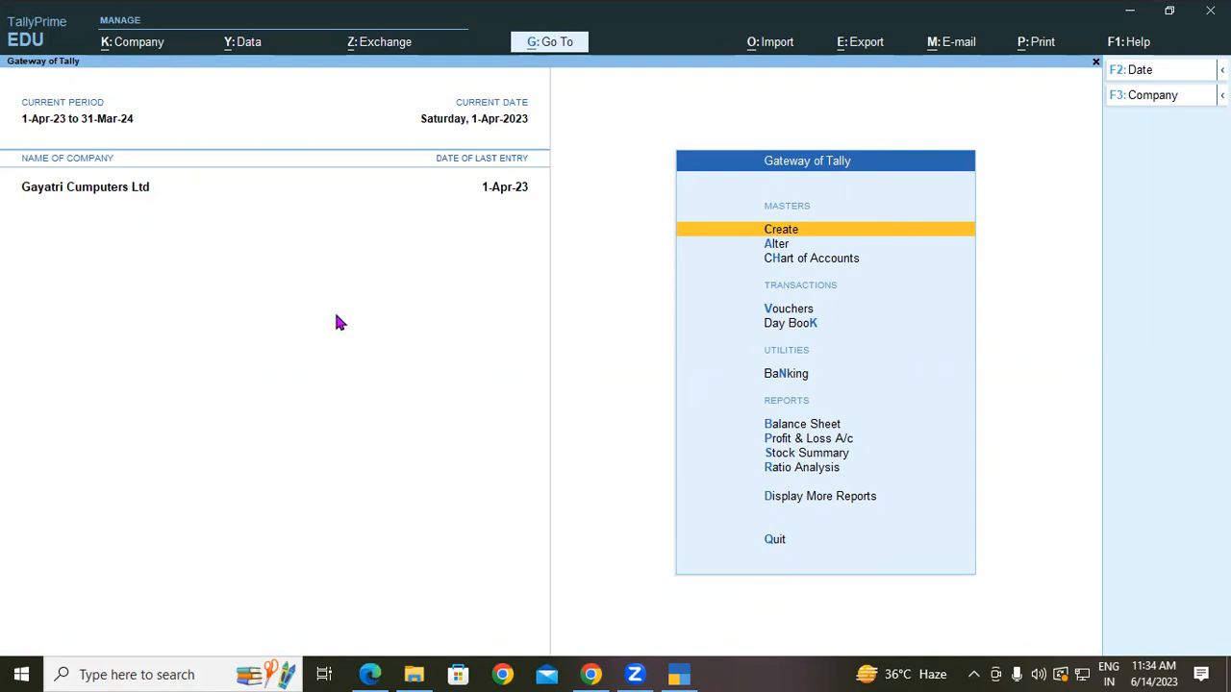
# Step: Switch to the PDF guide and check the instructions for creating the Sales[B2B] voucher type
pyautogui.hotkey('alt', 'Tab')
pyautogui.scroll(-2, 288, 433)
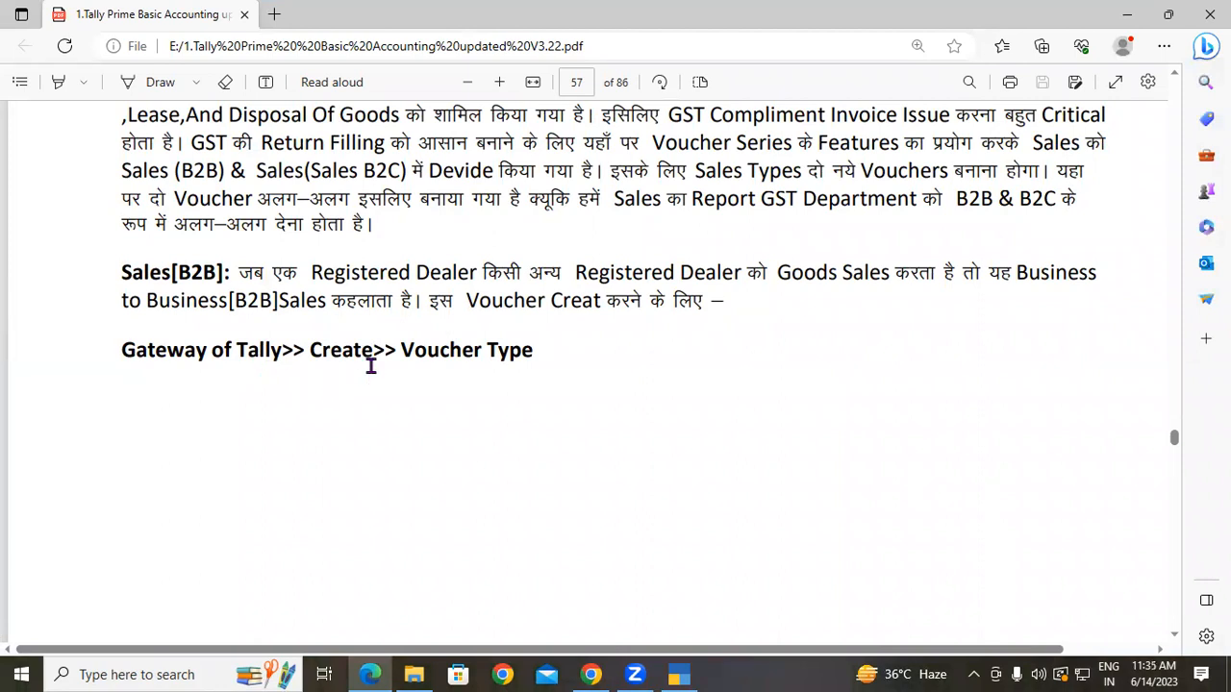
pyautogui.scroll(-6, 465, 390)
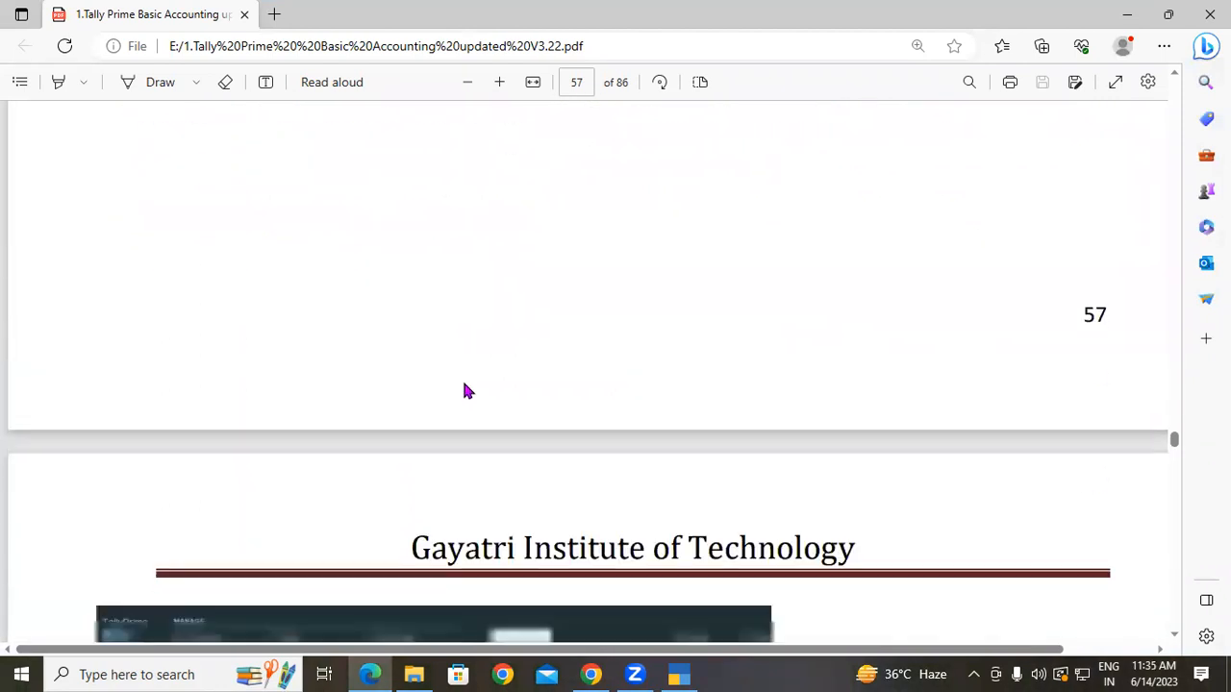
pyautogui.scroll(2, 623, 620)
# Step: Switch back to TallyPrime and start a new voucher type named SALES (B2B) without an alias
pyautogui.click(679, 674)
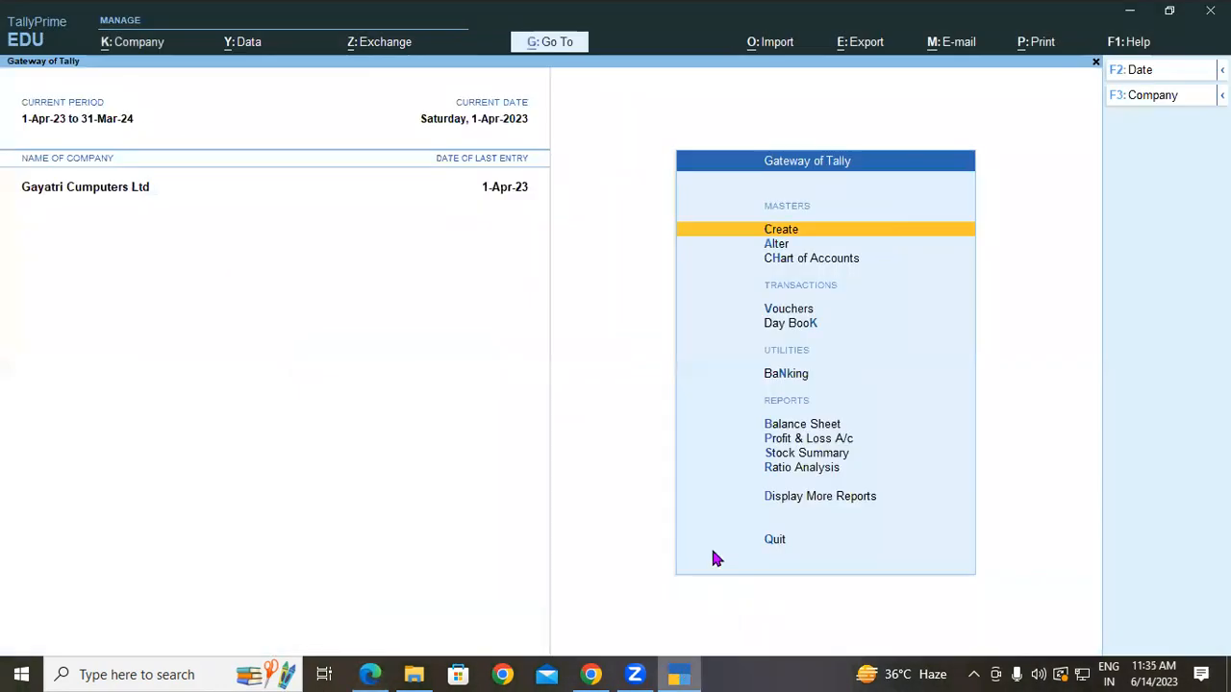
pyautogui.click(785, 235)
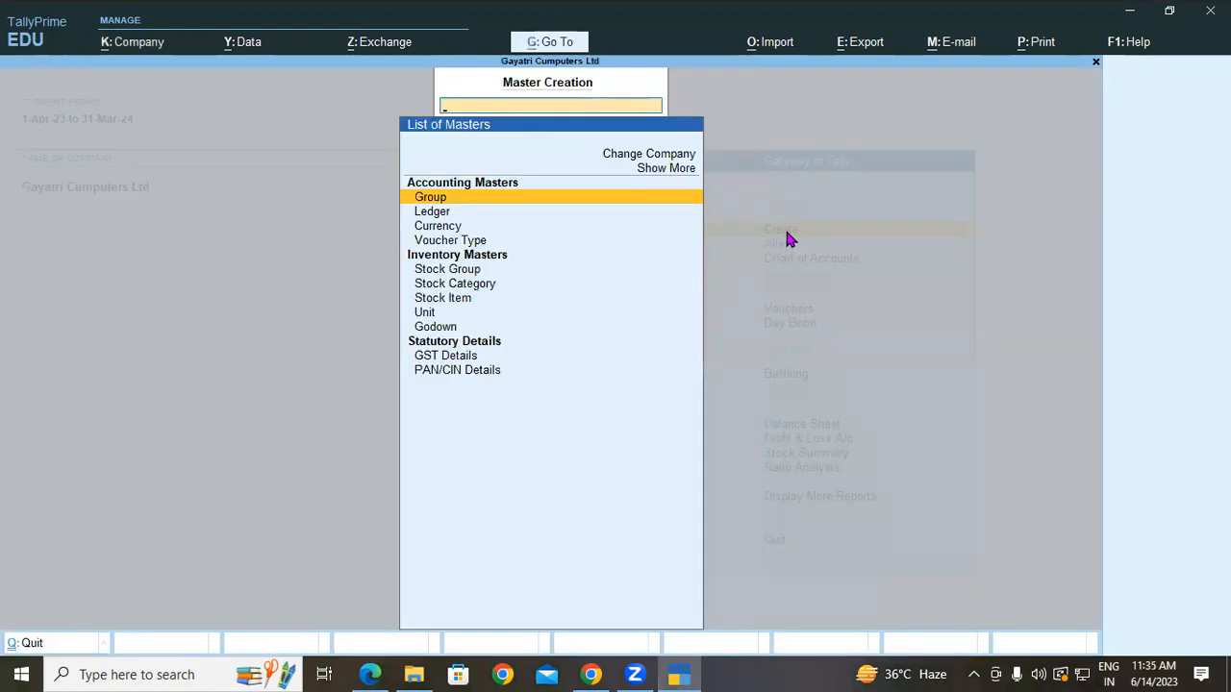
pyautogui.press('Down')
pyautogui.press('Down')
pyautogui.press('Down')
pyautogui.press('Return')
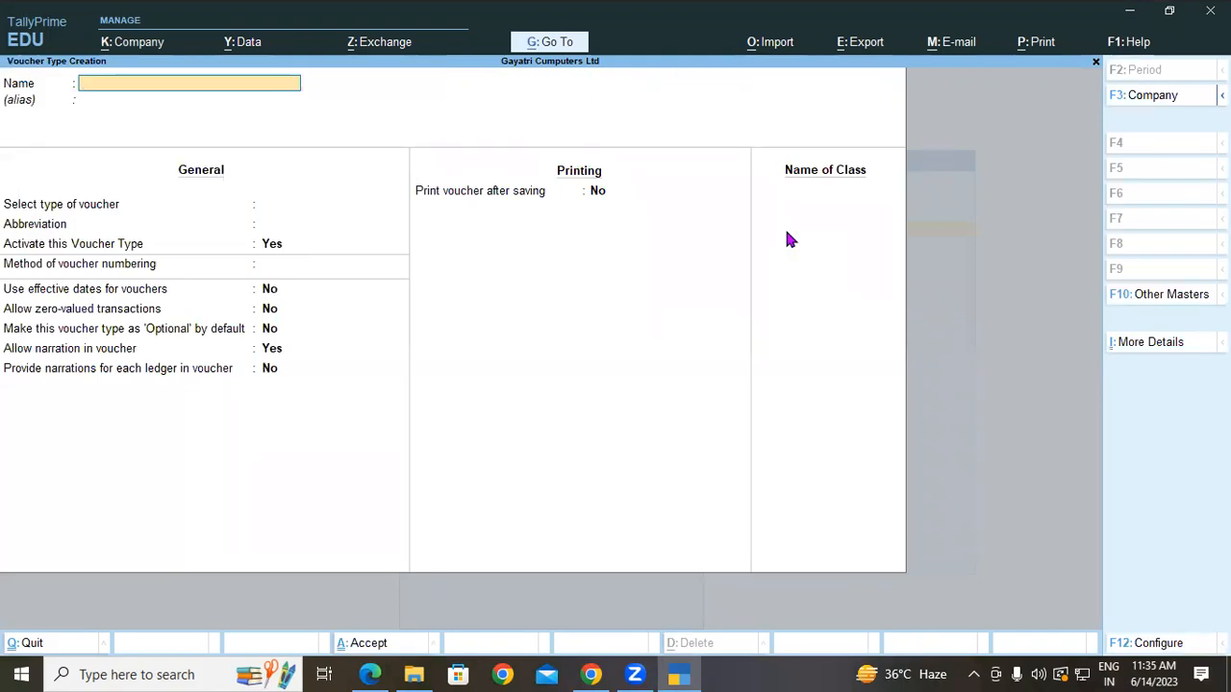
pyautogui.write('SALES (B2B')
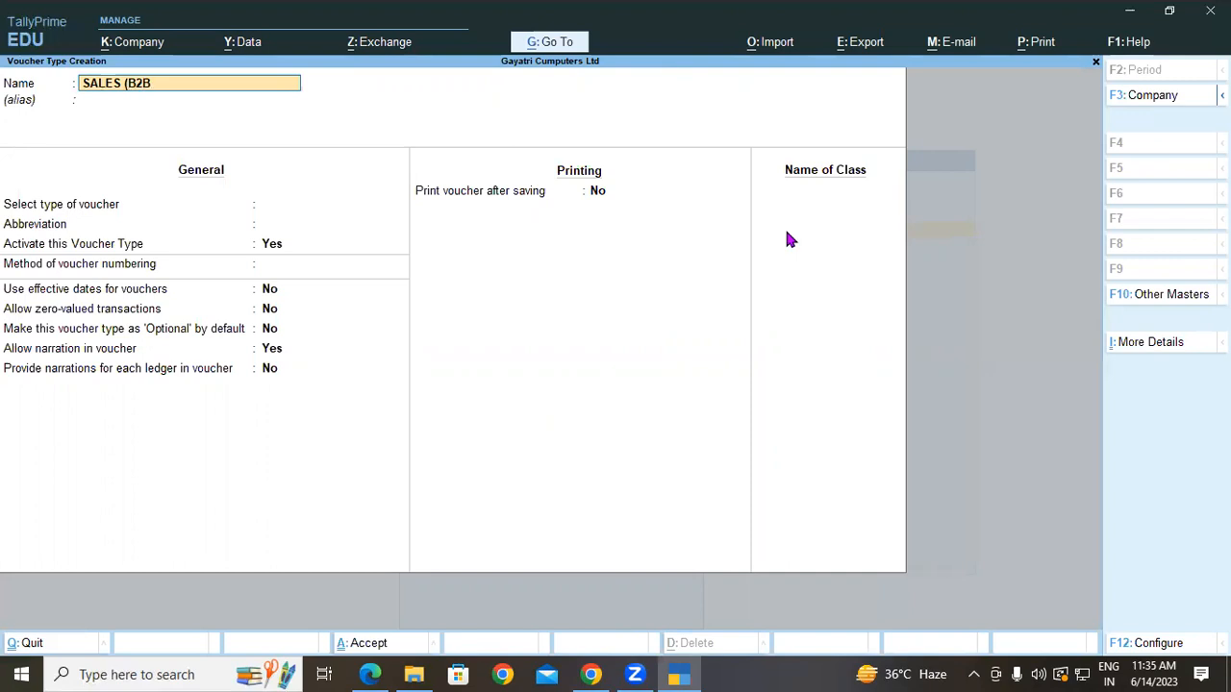
pyautogui.press('Return')
pyautogui.press('Return')
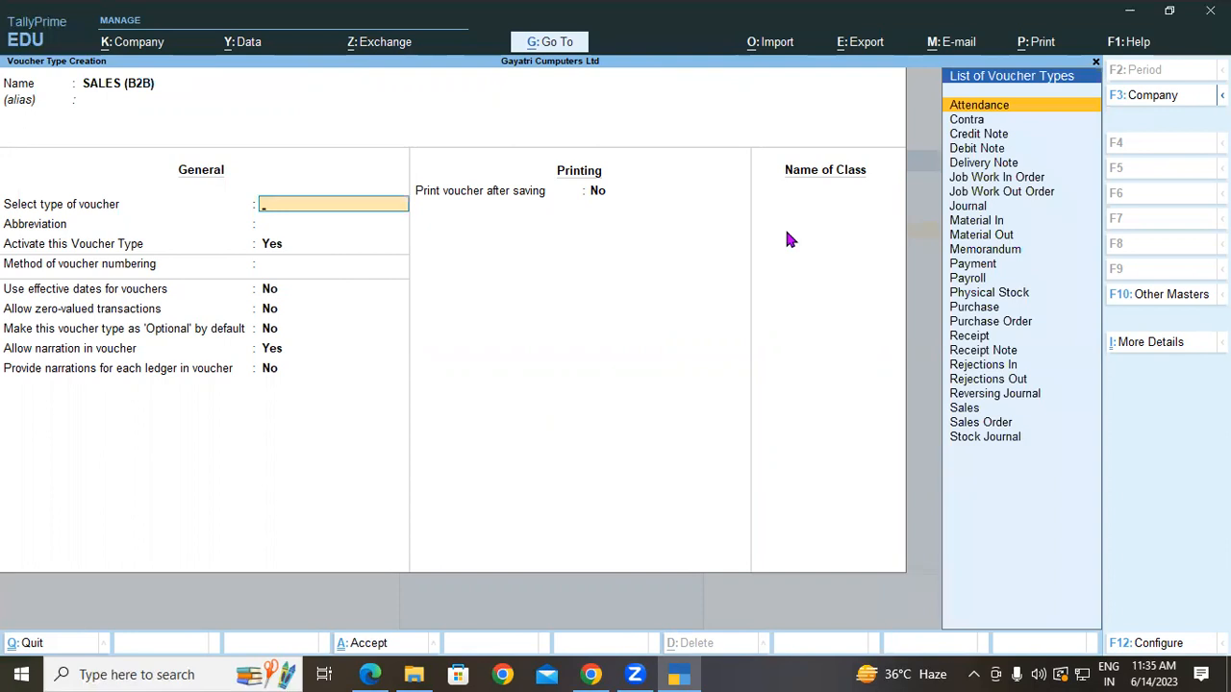
# Step: Set the voucher type to Sales, keep the abbreviation Sale and its activation, and choose Automatic numbering
pyautogui.write('SALE')
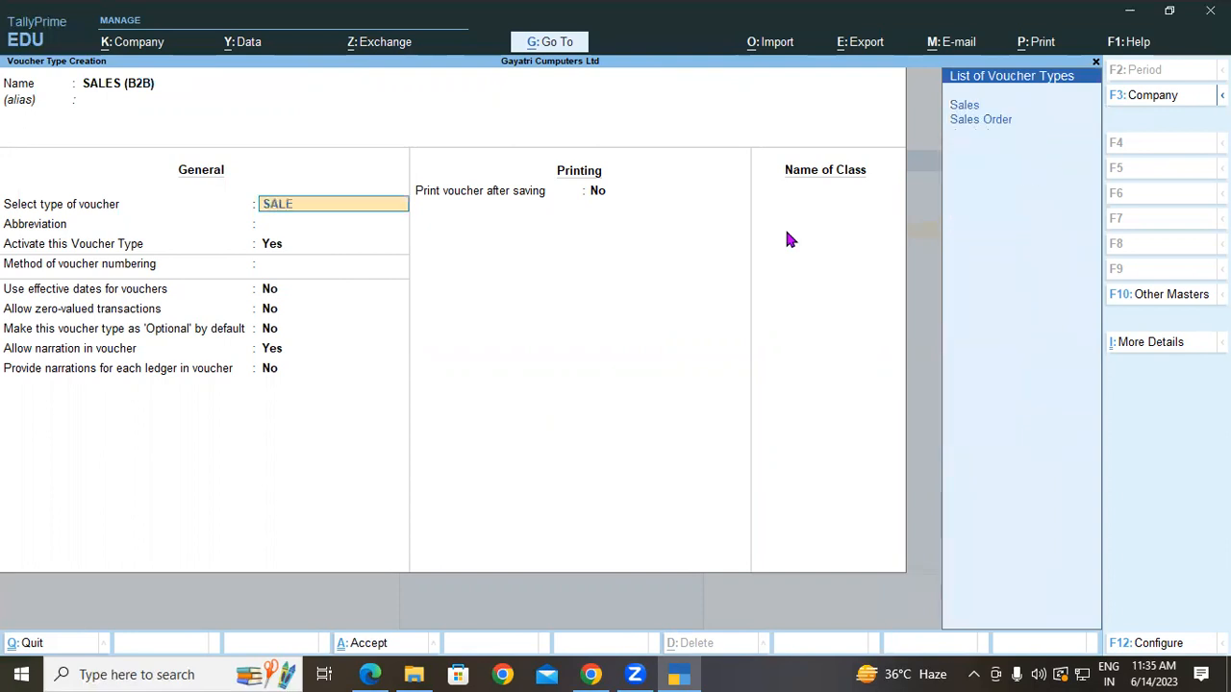
pyautogui.press('Return')
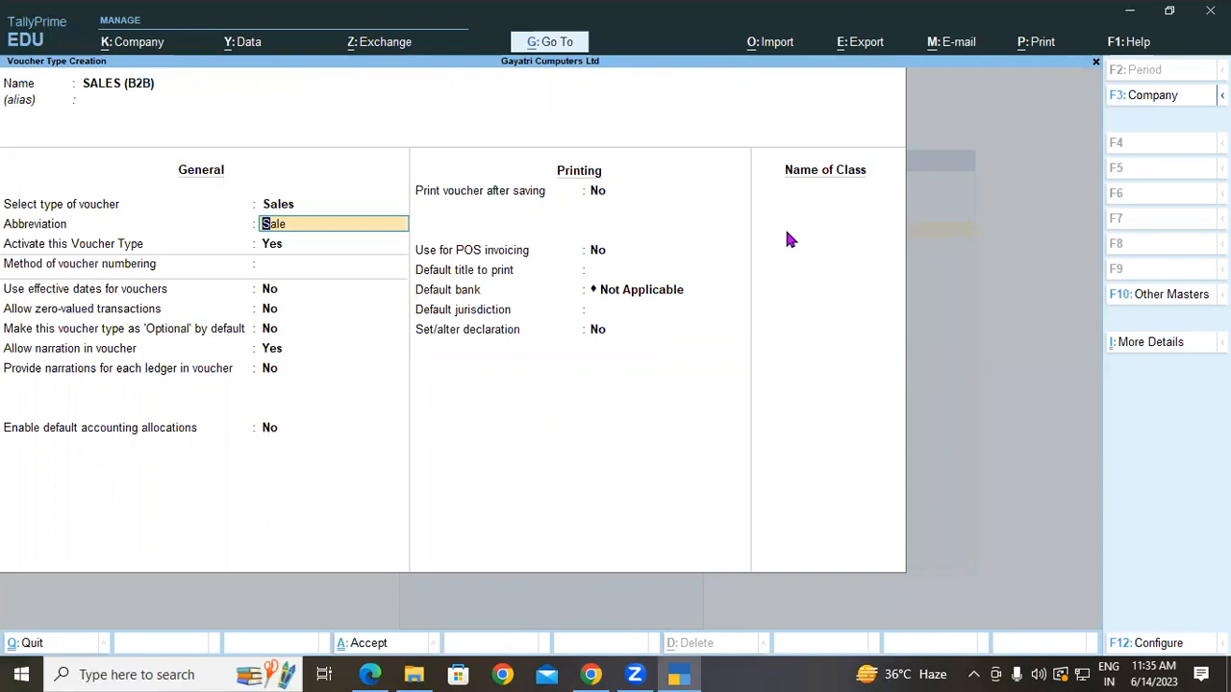
pyautogui.press('Return')
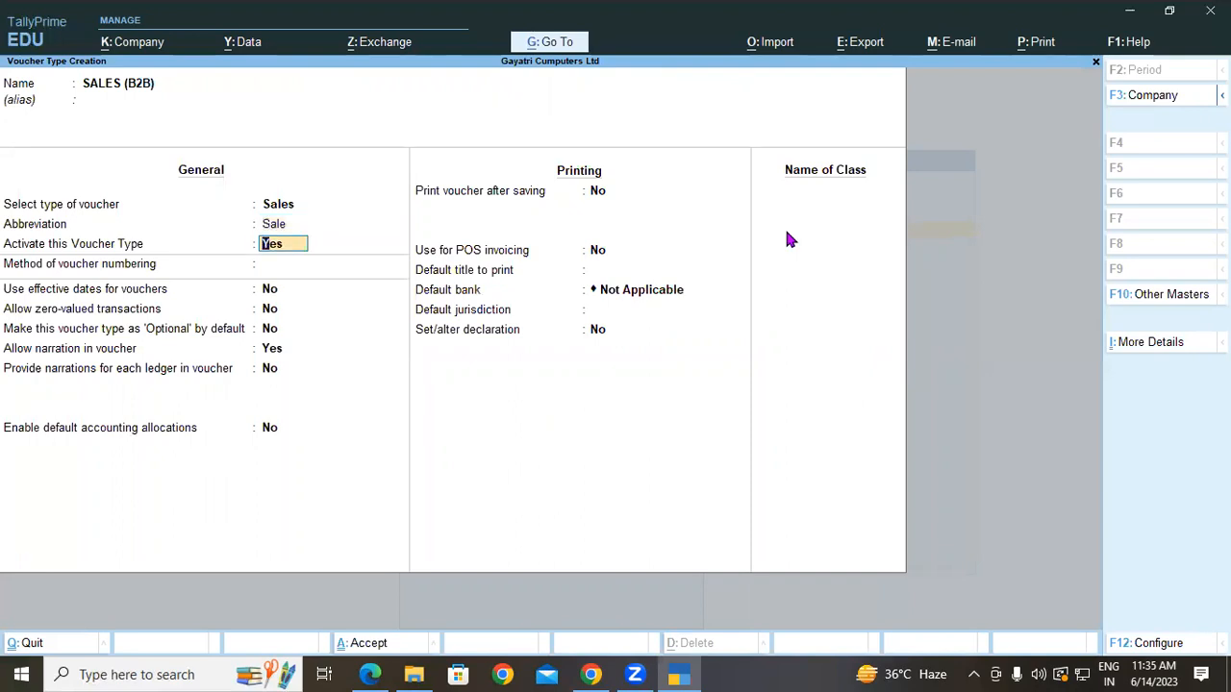
pyautogui.press('Return')
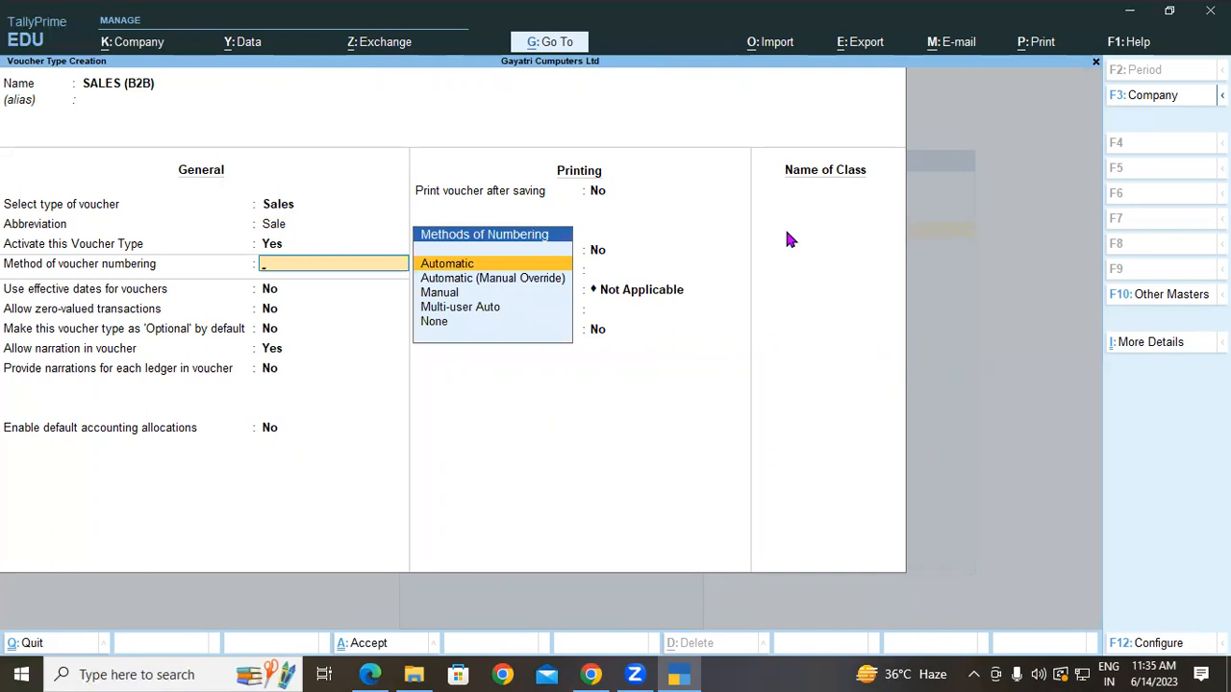
pyautogui.press('Return')
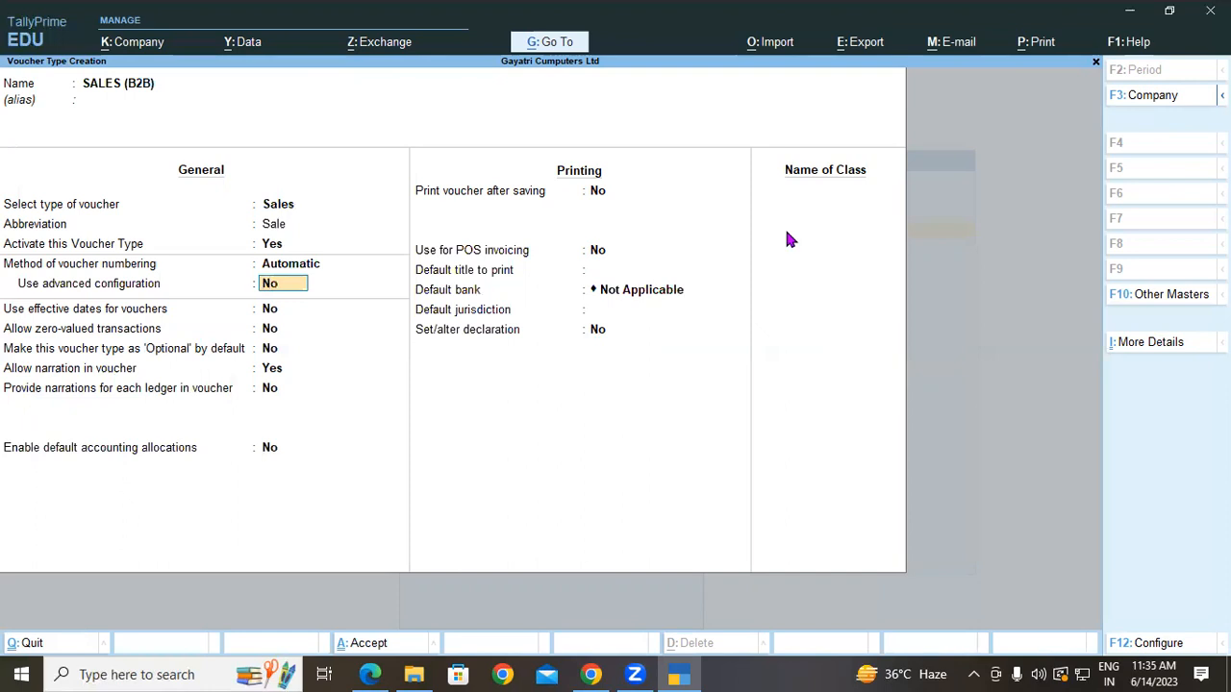
# Step: Keep the remaining general and printing options of the voucher type at their defaults, with the default bank Not Applicable
pyautogui.press('Return')
pyautogui.press('Return')
pyautogui.press('Return')
pyautogui.press('Return')
pyautogui.press('Return')
pyautogui.press('Return')
pyautogui.press('Return')
pyautogui.press('Return')
pyautogui.press('Return')
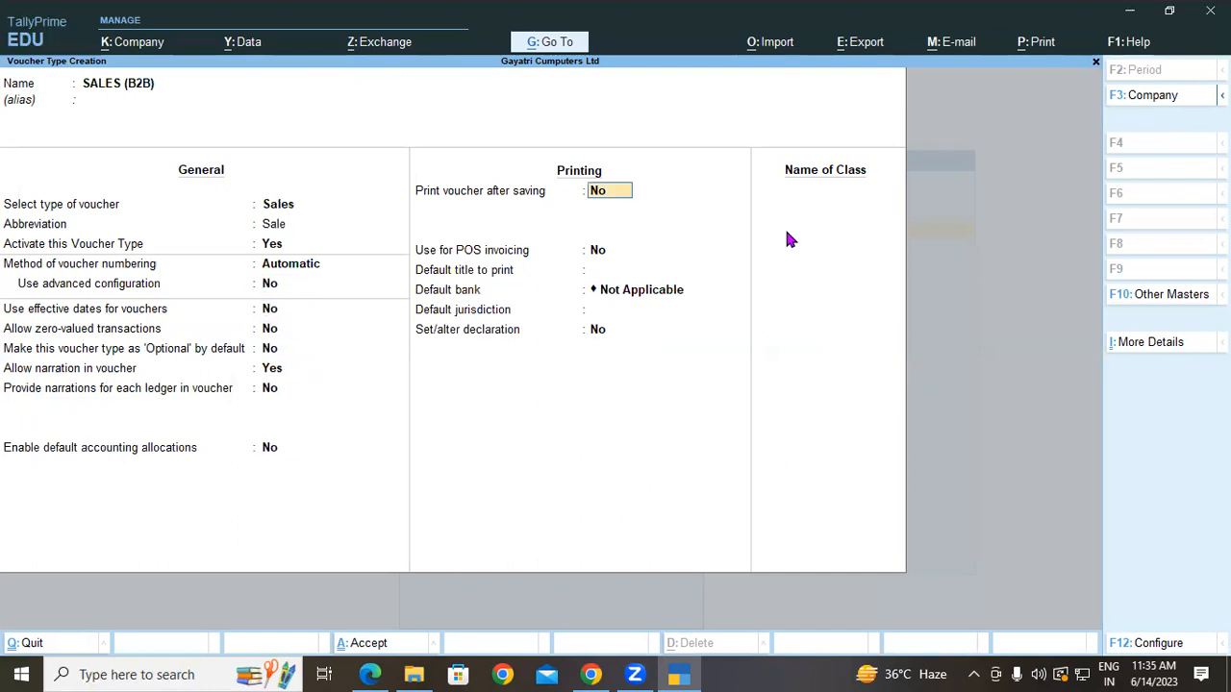
pyautogui.press('Return')
pyautogui.press('Return')
pyautogui.press('Return')
pyautogui.press('Return')
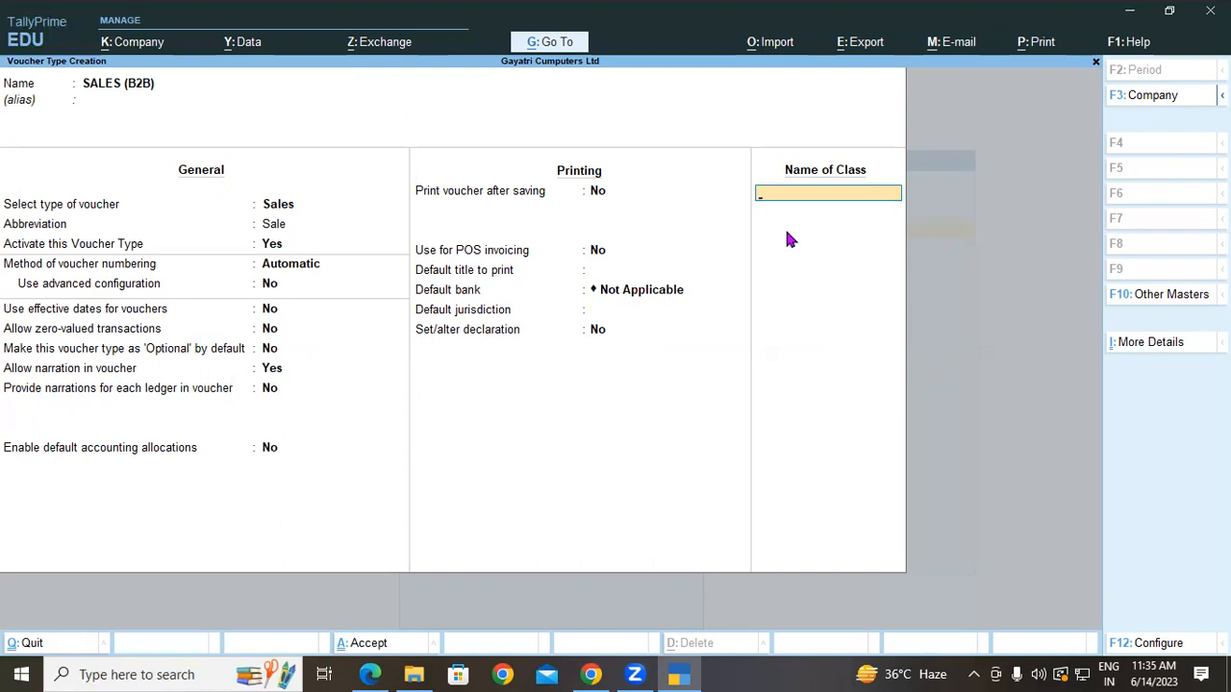
# Step: Add a voucher class named SALES LOCAL with no excluded or included groups
pyautogui.write('SALES')
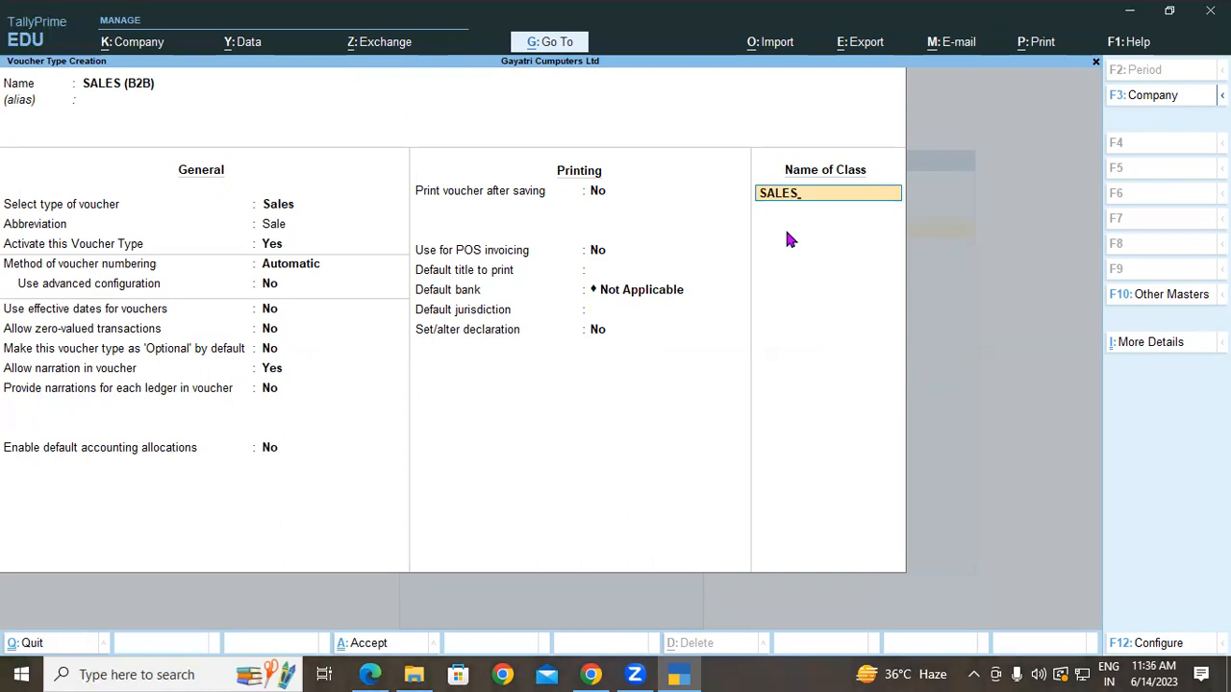
pyautogui.write(' LOCAL')
pyautogui.press('Return')
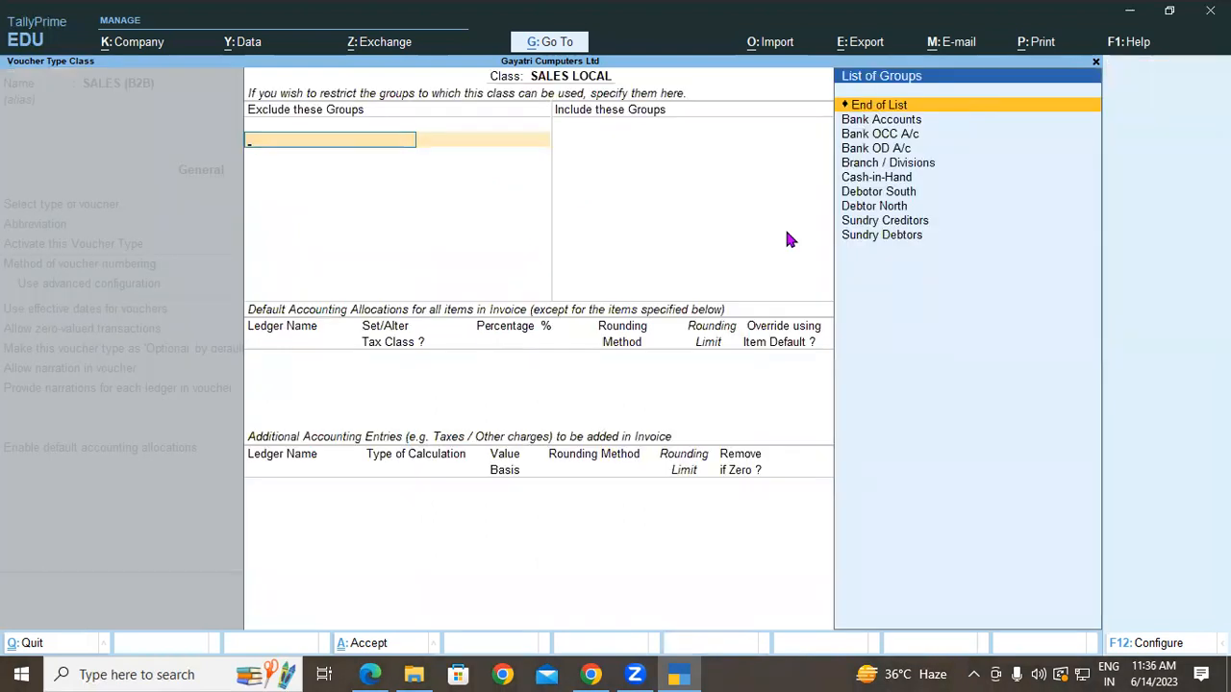
pyautogui.press('Return')
pyautogui.press('Return')
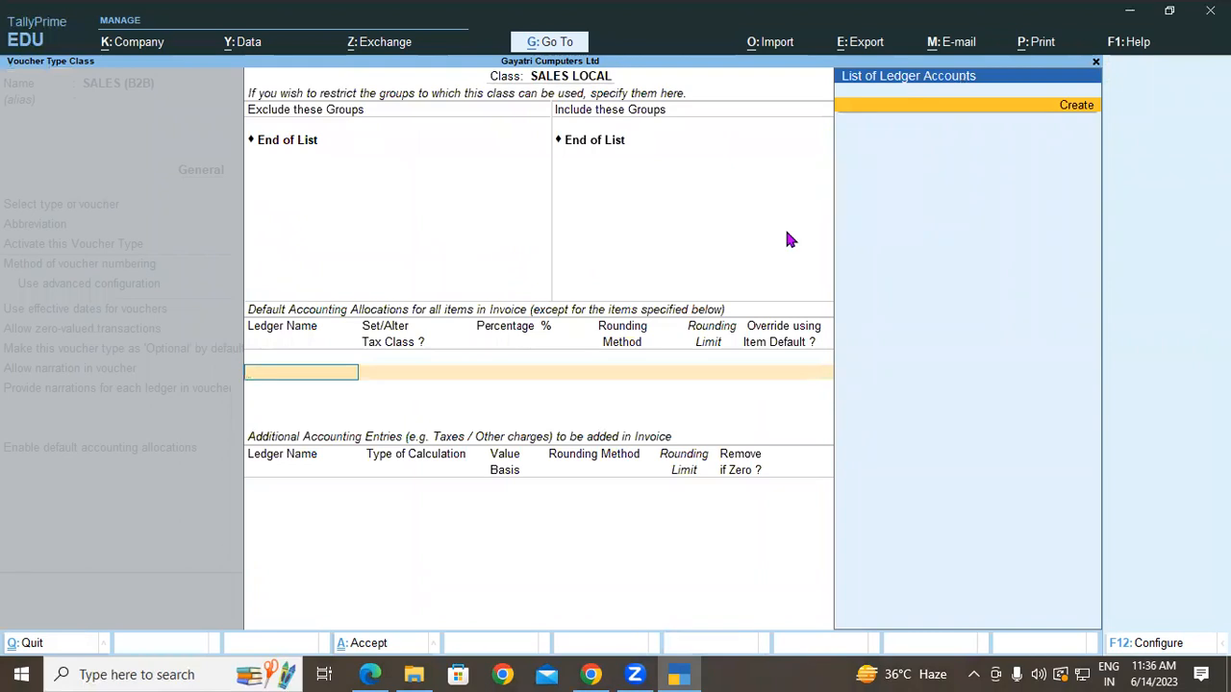
# Step: Create a SALES LOCAL ledger under Sales Accounts with ledger type Not Applicable as the class's default accounting allocation
pyautogui.press('Return')
pyautogui.write('SALES LOCAL')
pyautogui.press('Return')
pyautogui.press('Return')
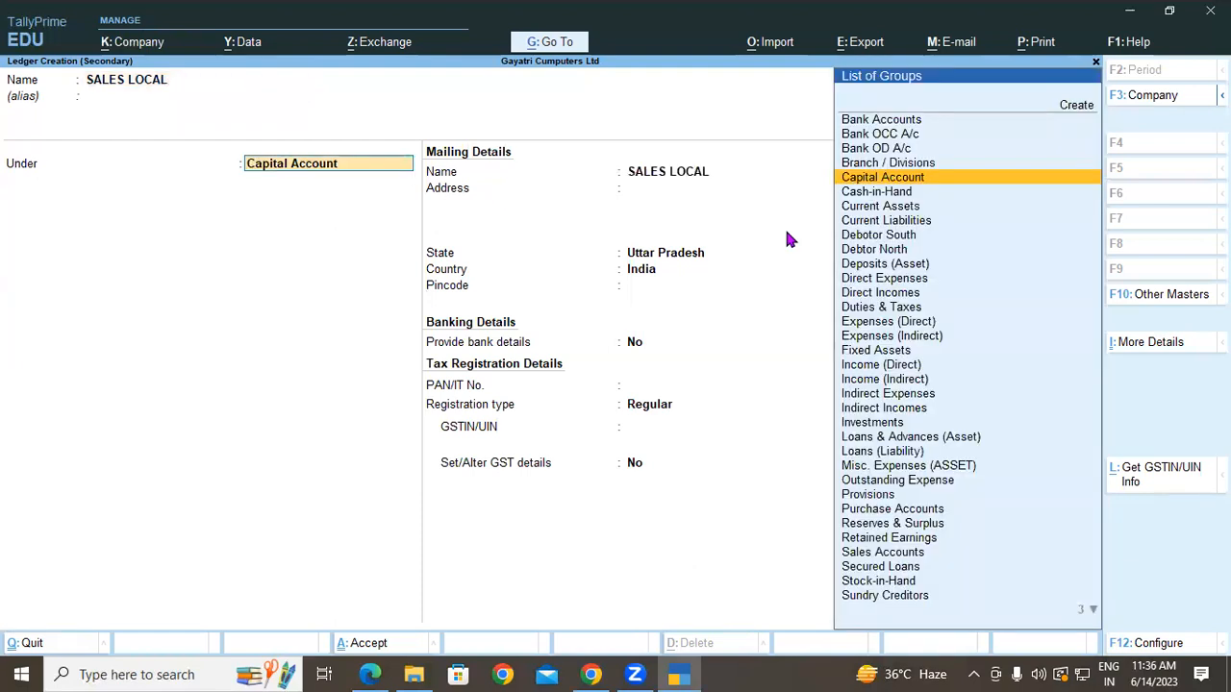
pyautogui.write('SALES')
pyautogui.press('Return')
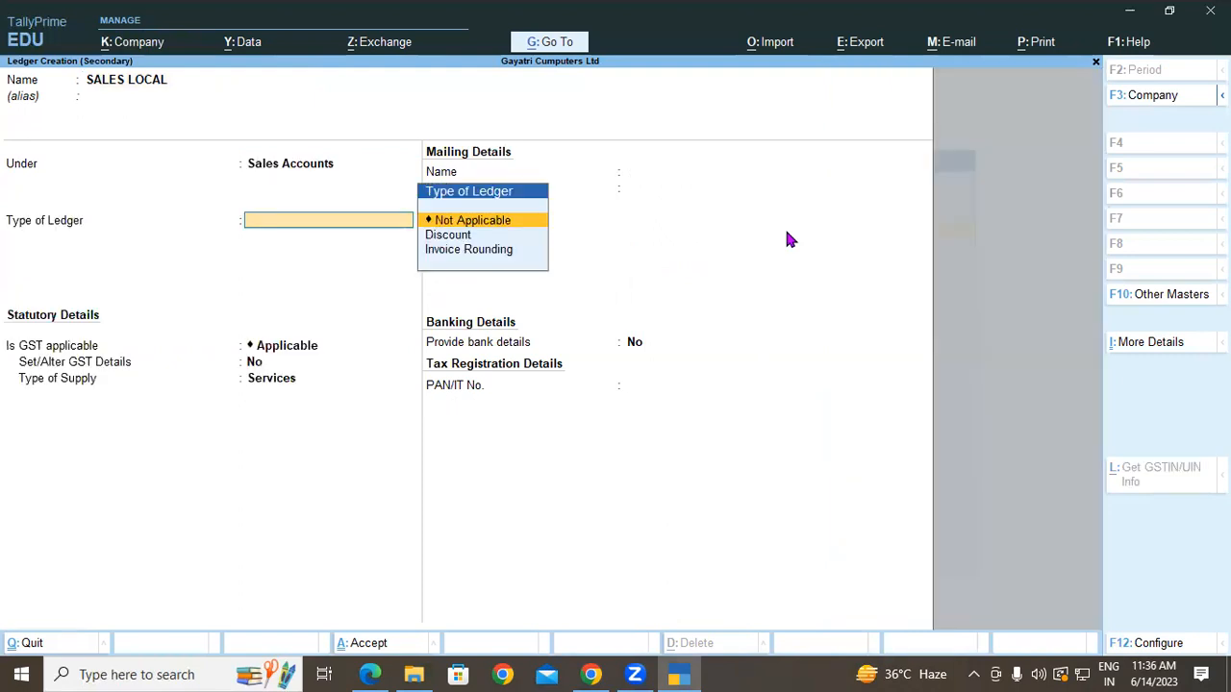
pyautogui.press('Return')
pyautogui.hotkey('ctrl', 'a')
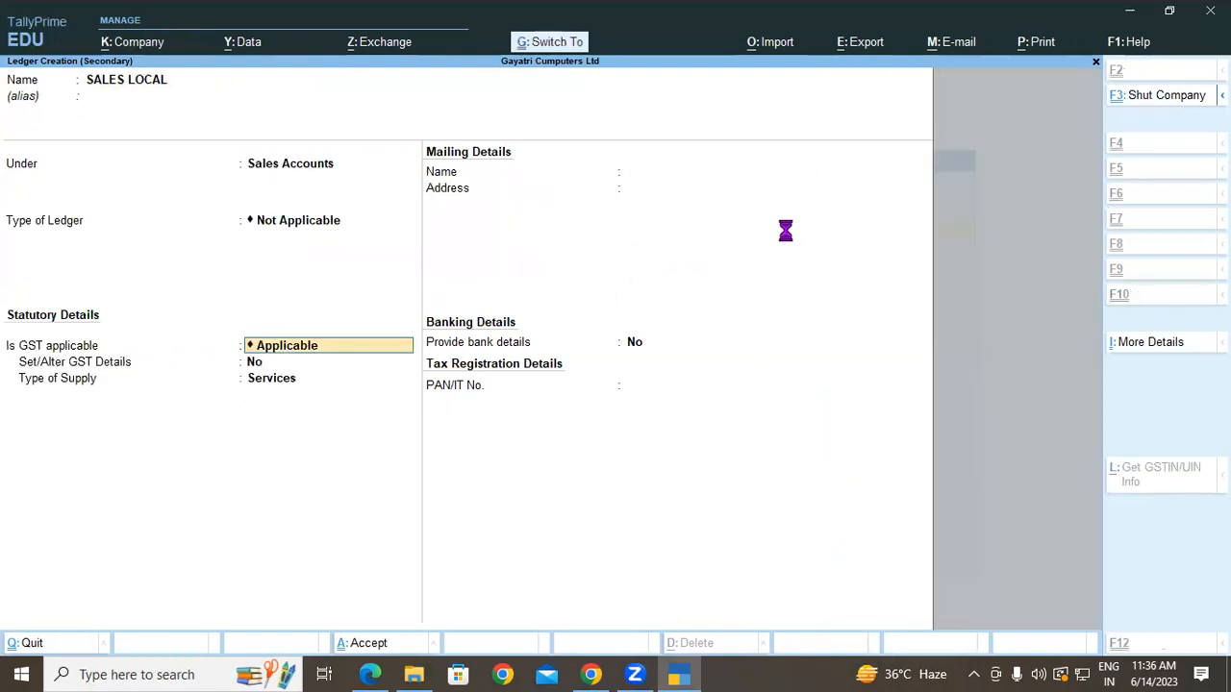
pyautogui.press('Return')
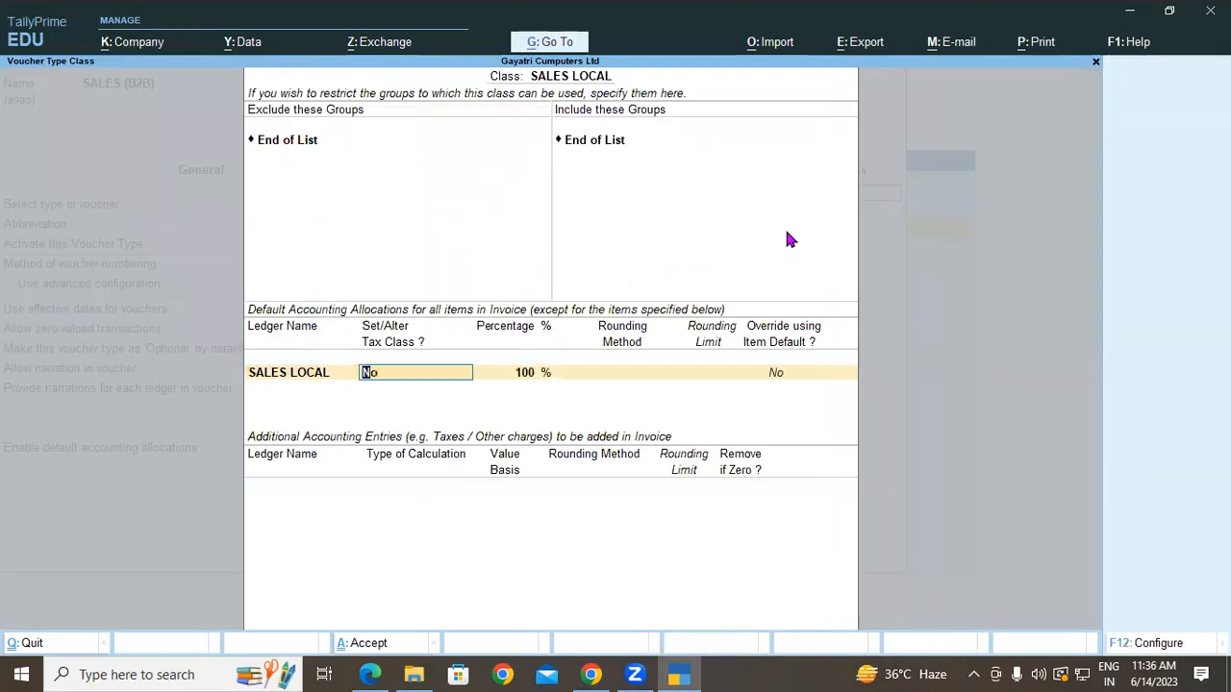
# Step: Accept the SALES LOCAL allocation at 100% with the tax class and item default override options set to No
pyautogui.press('Return')
pyautogui.press('Return')
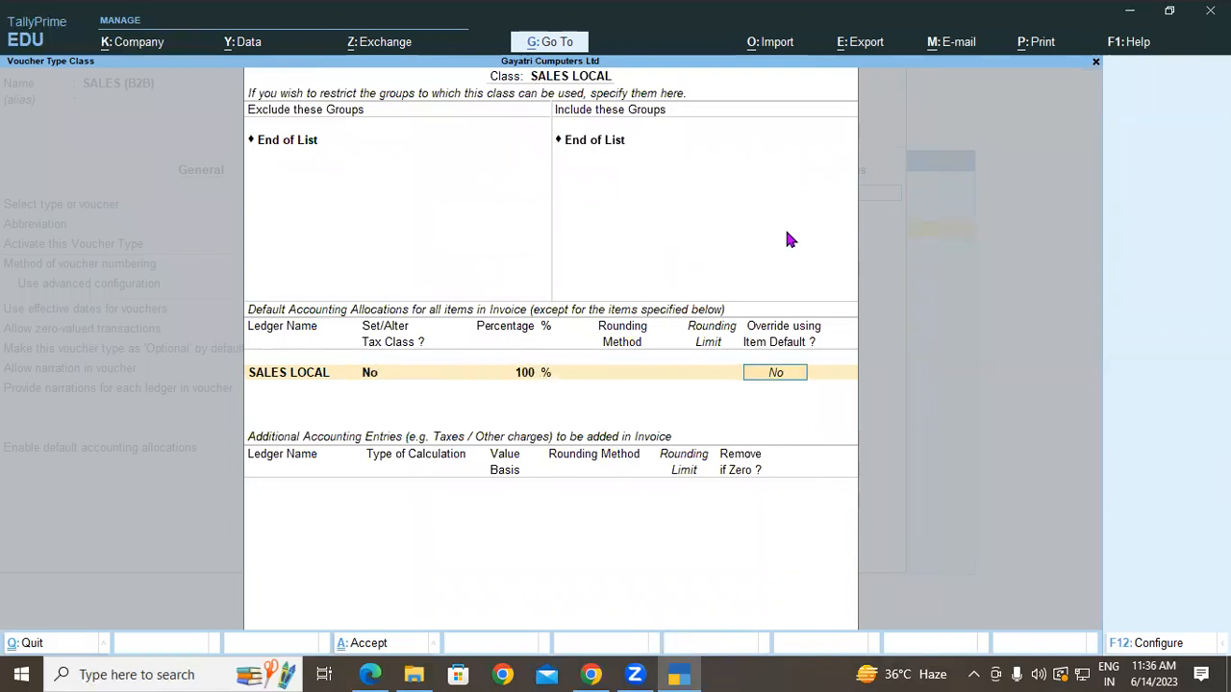
pyautogui.press('Return')
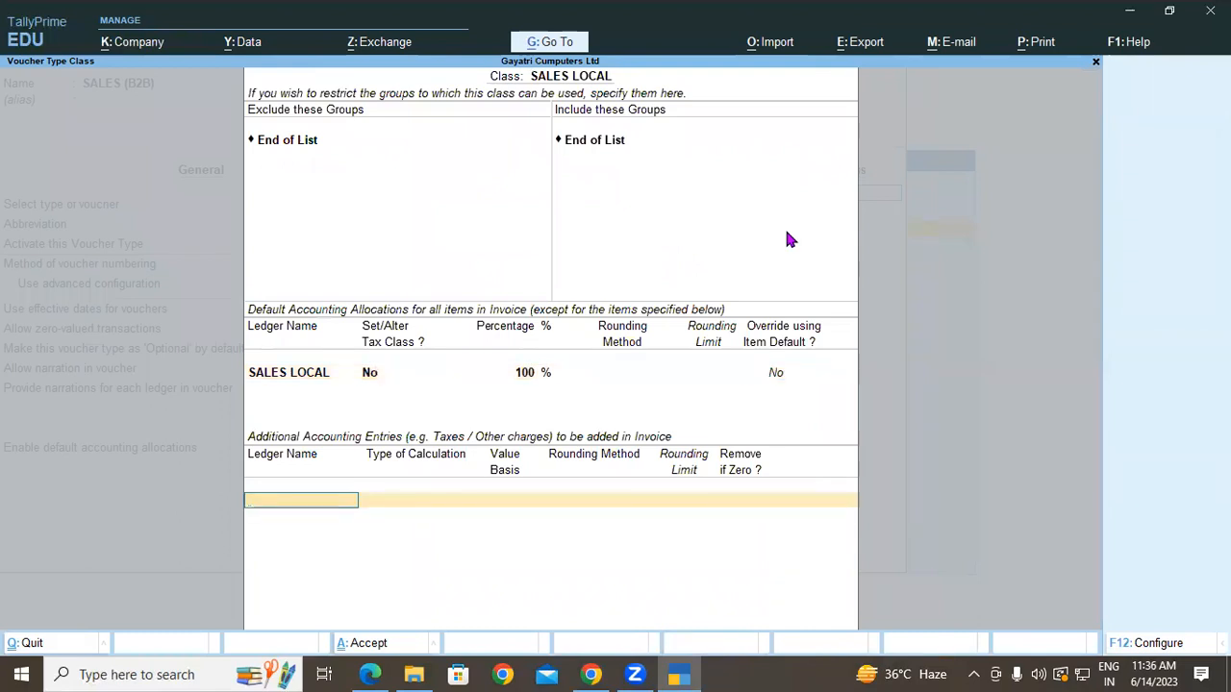
# Step: Add the CGST and SGST ledgers as additional accounting entries of the SALES LOCAL class, removed if zero
pyautogui.write('CG')
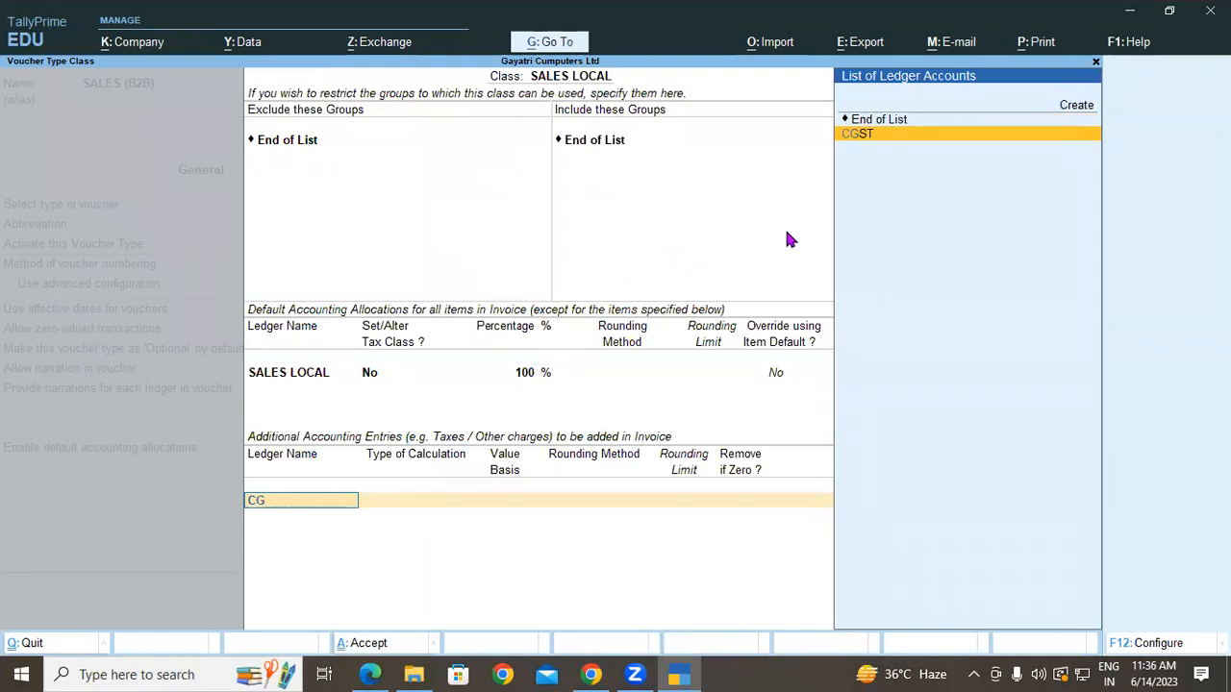
pyautogui.press('Return')
pyautogui.press('Return')
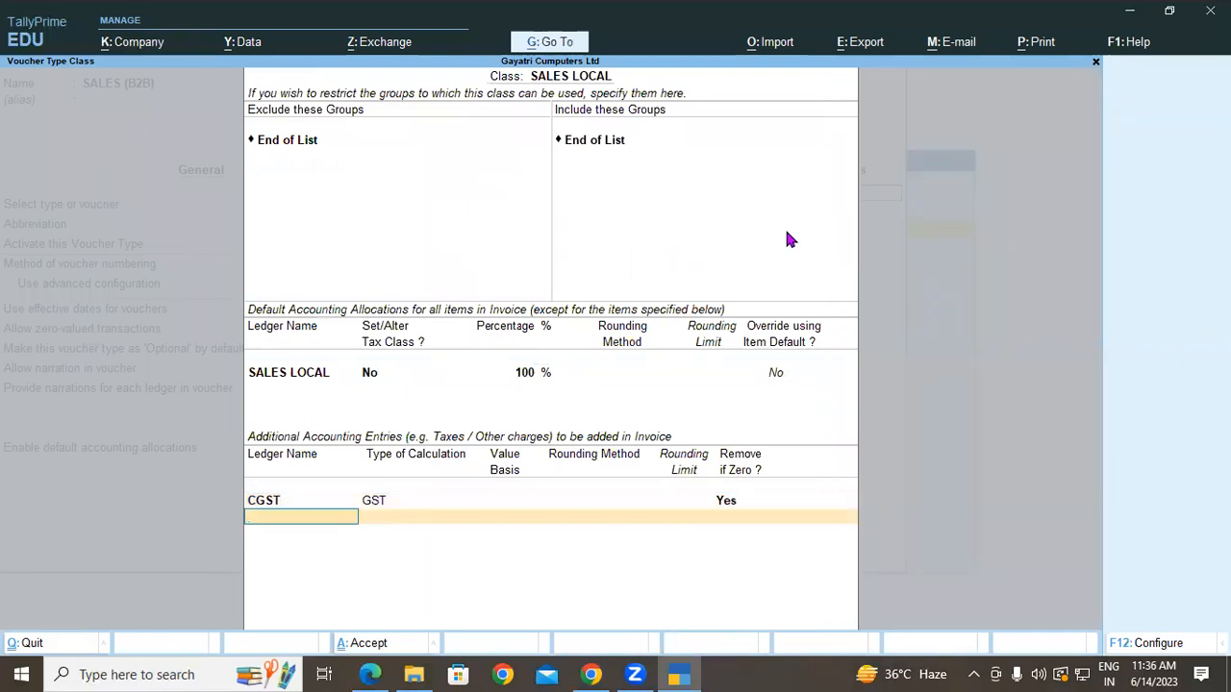
pyautogui.write('SGST')
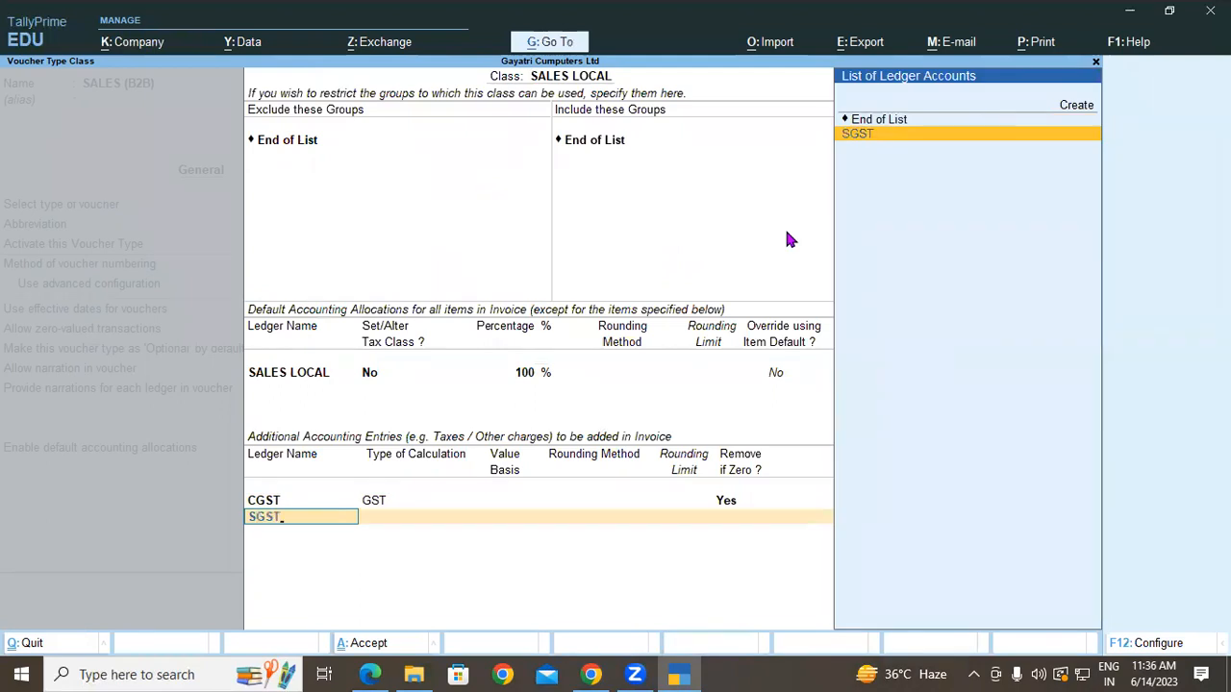
pyautogui.press('Return')
pyautogui.press('Return')
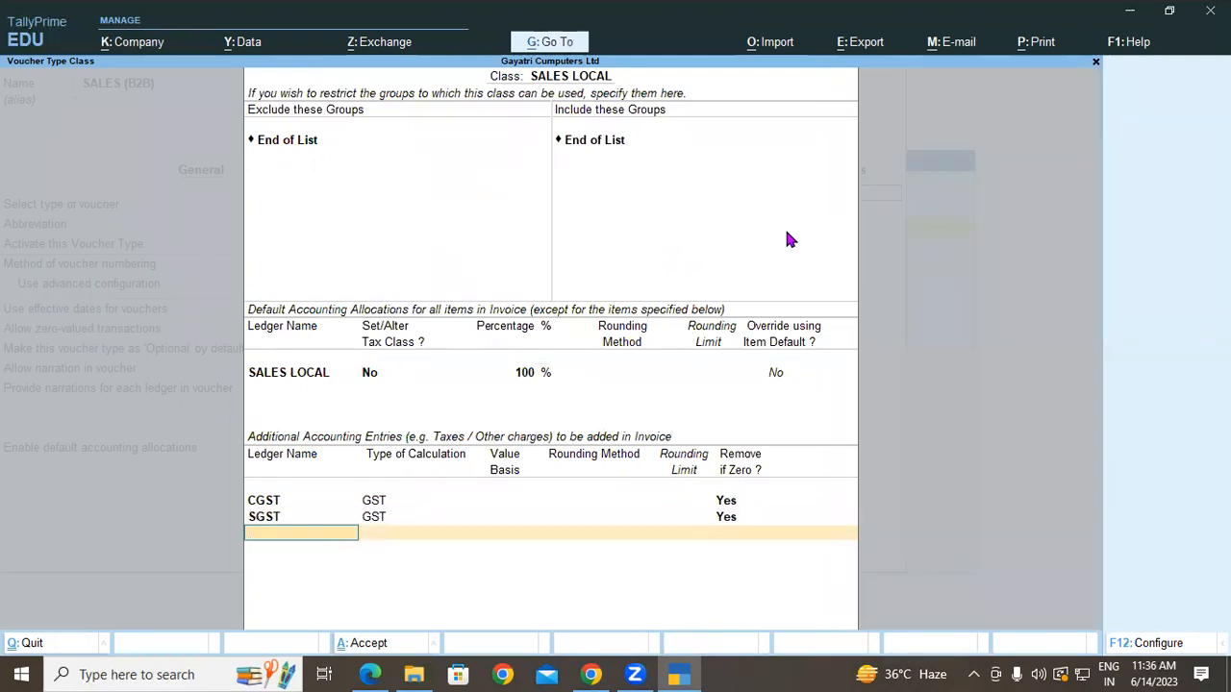
# Step: Add the Round Off ledger to the SALES LOCAL class, calculated As Total Amount Rounding with Normal Rounding, and accept the class
pyautogui.write('ROU')
pyautogui.press('Return')
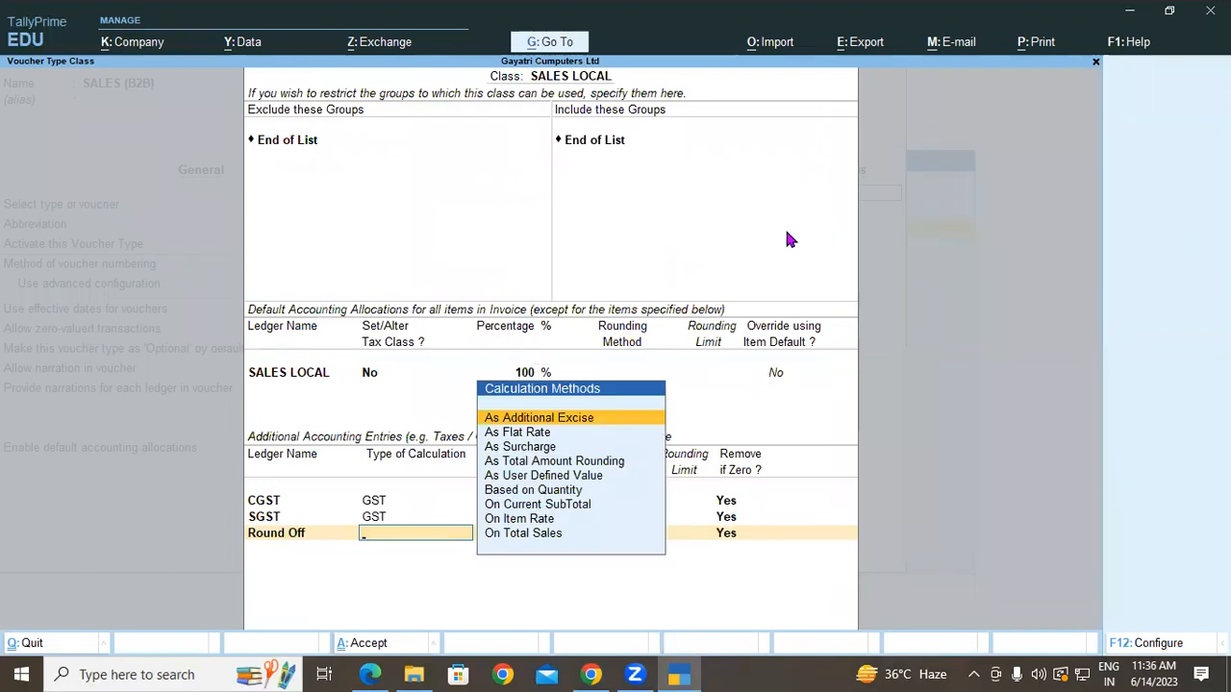
pyautogui.press('Down')
pyautogui.press('Down')
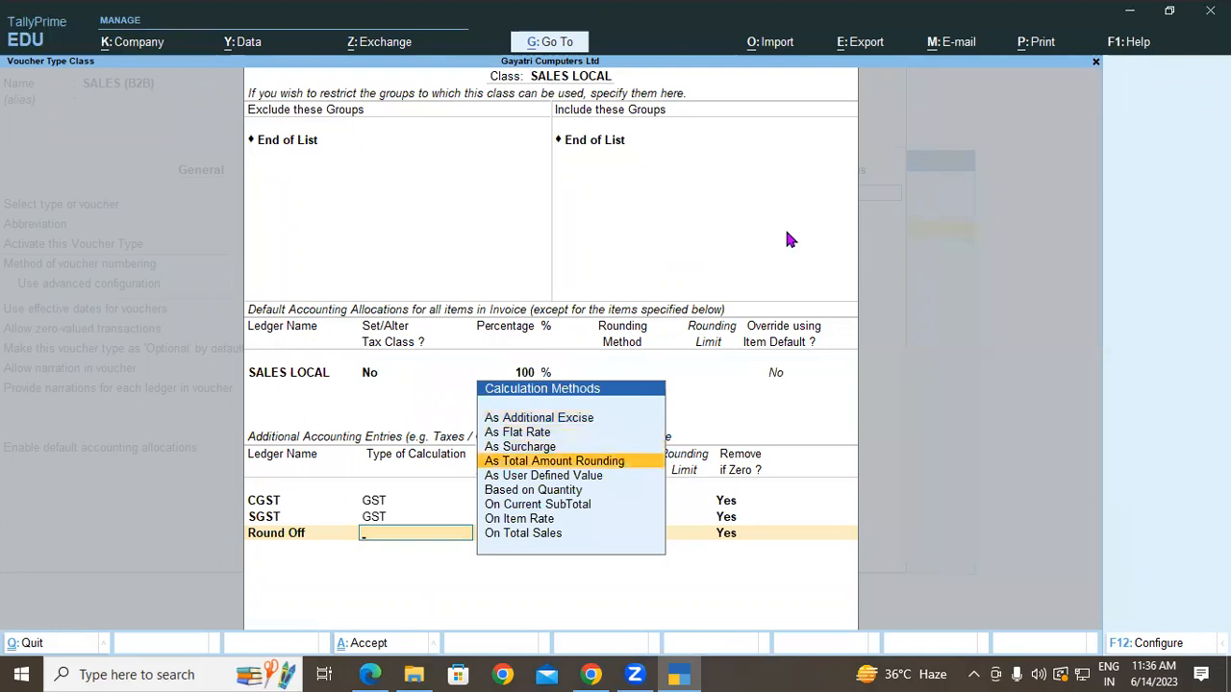
pyautogui.press('Return')
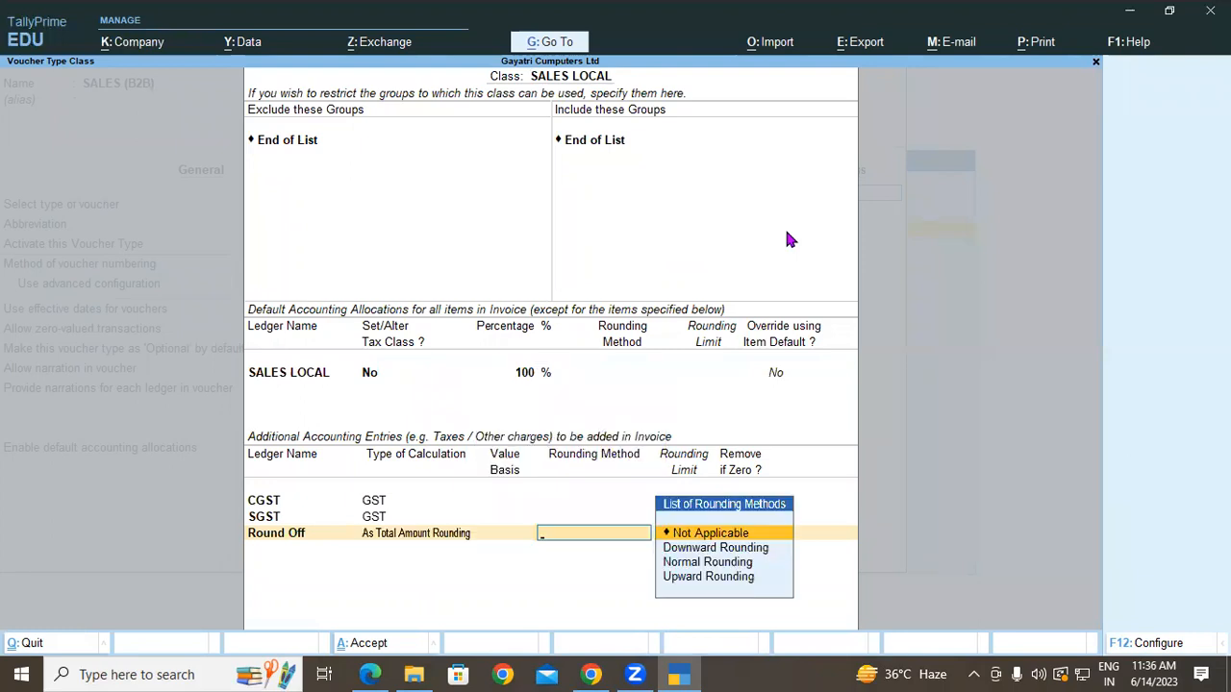
pyautogui.press('Down')
pyautogui.press('Down')
pyautogui.press('Return')
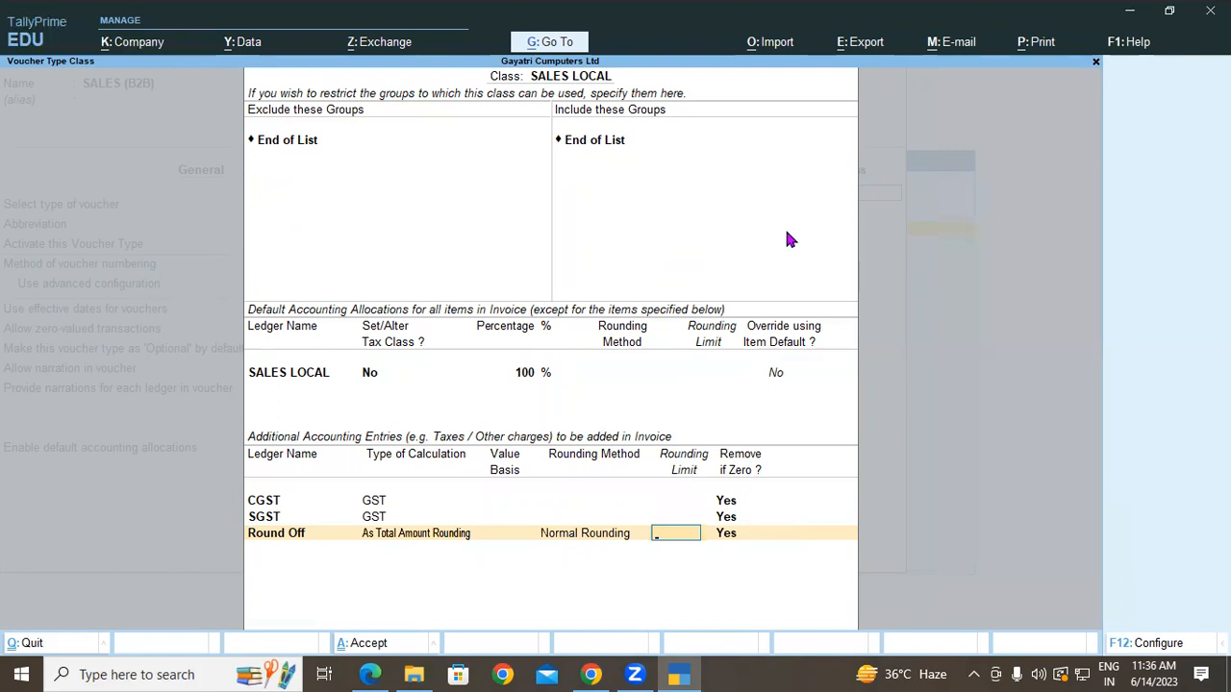
pyautogui.press('Return')
pyautogui.press('Return')
pyautogui.press('Return')
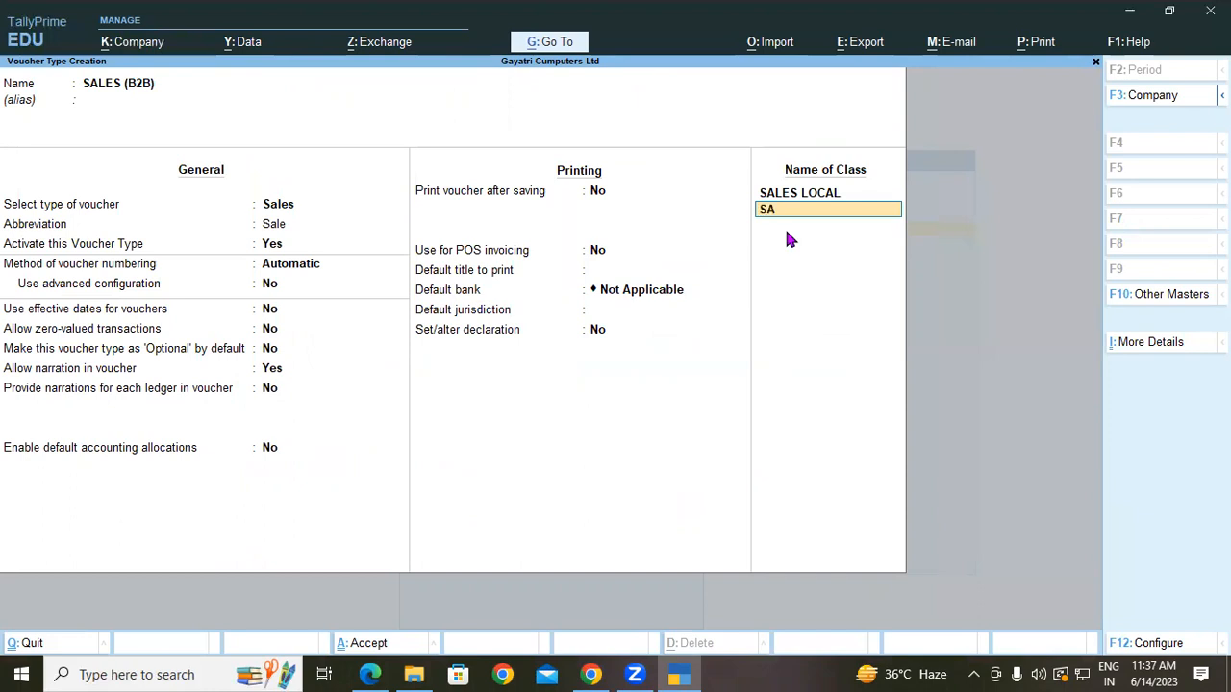
# Step: Add a second voucher class named SALES INTERSTATE with no excluded or included groups
pyautogui.write('S')
pyautogui.write(' INTERST')
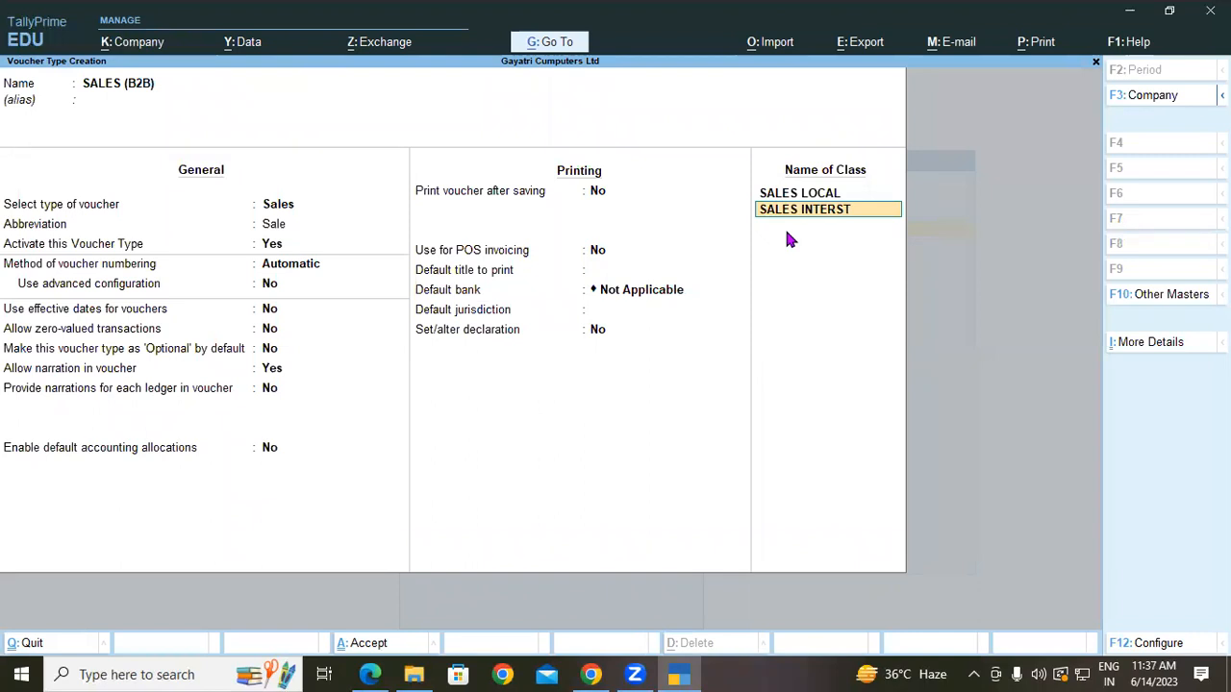
pyautogui.write('ATE')
pyautogui.press('Return')
pyautogui.press('Return')
pyautogui.press('Return')
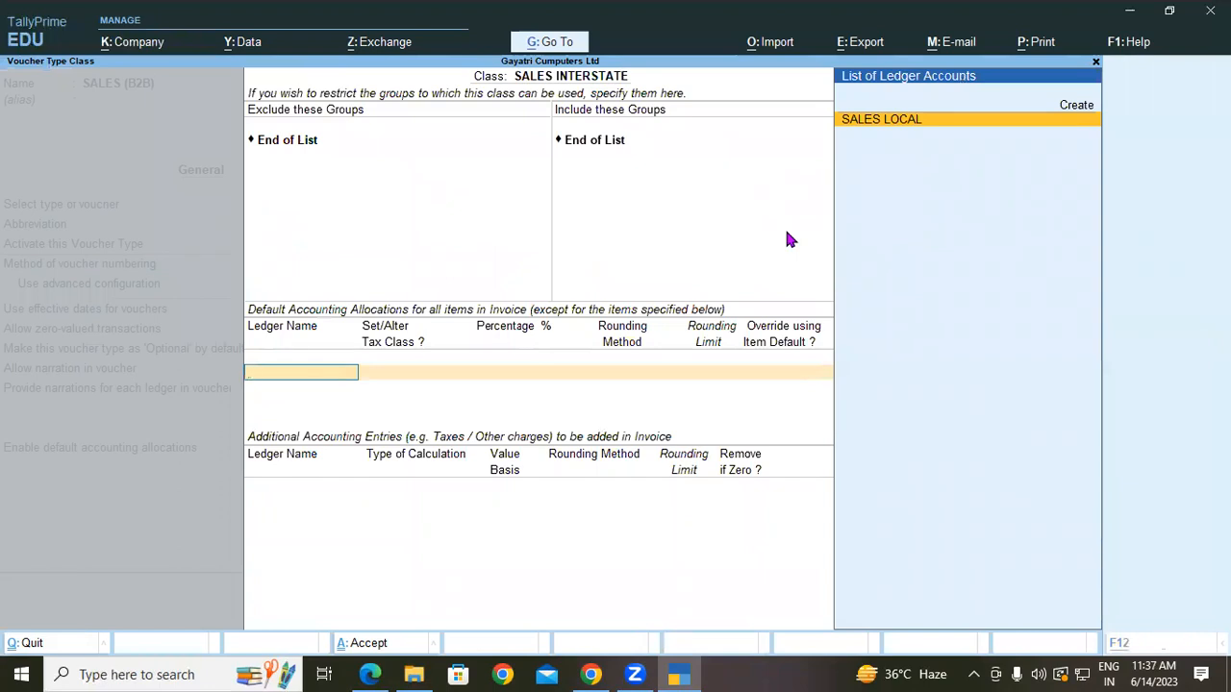
# Step: Create a SALES INTERSTATE ledger under Sales Accounts and accept it as the class's default allocation at 100% with tax class set to No
pyautogui.hotkey('alt', 'c')
pyautogui.write('SALE')
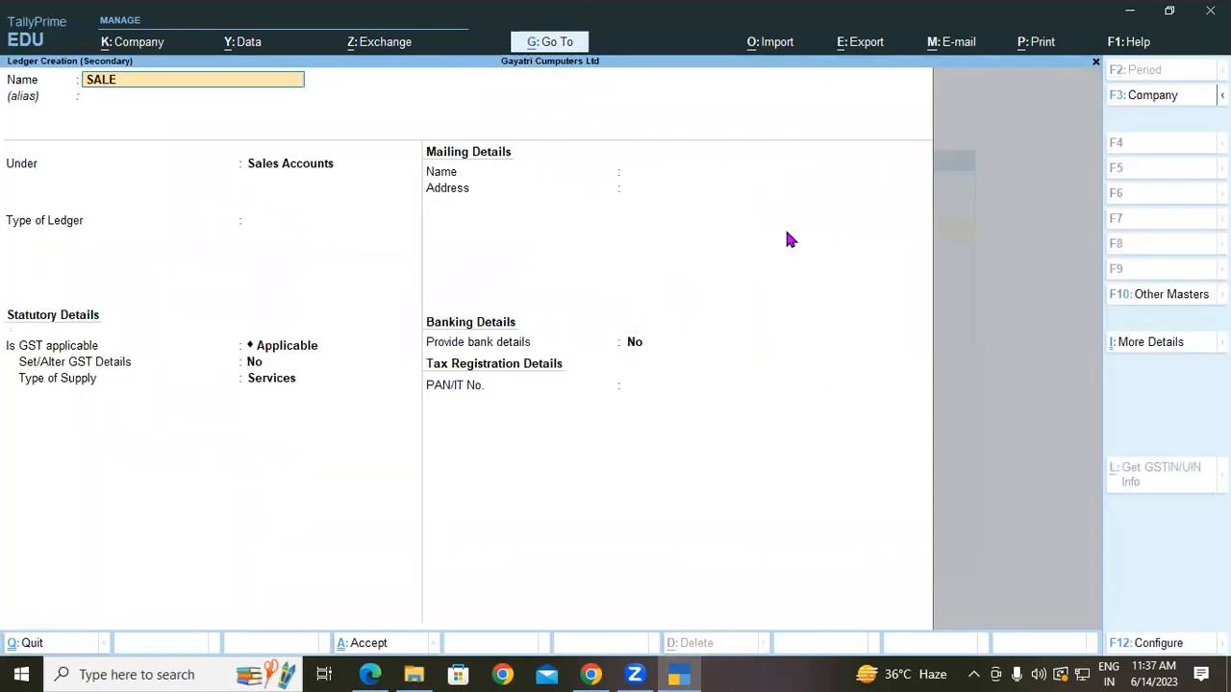
pyautogui.write('S INTERSTATE')
pyautogui.press('Return')
pyautogui.press('Return')
pyautogui.press('Return')
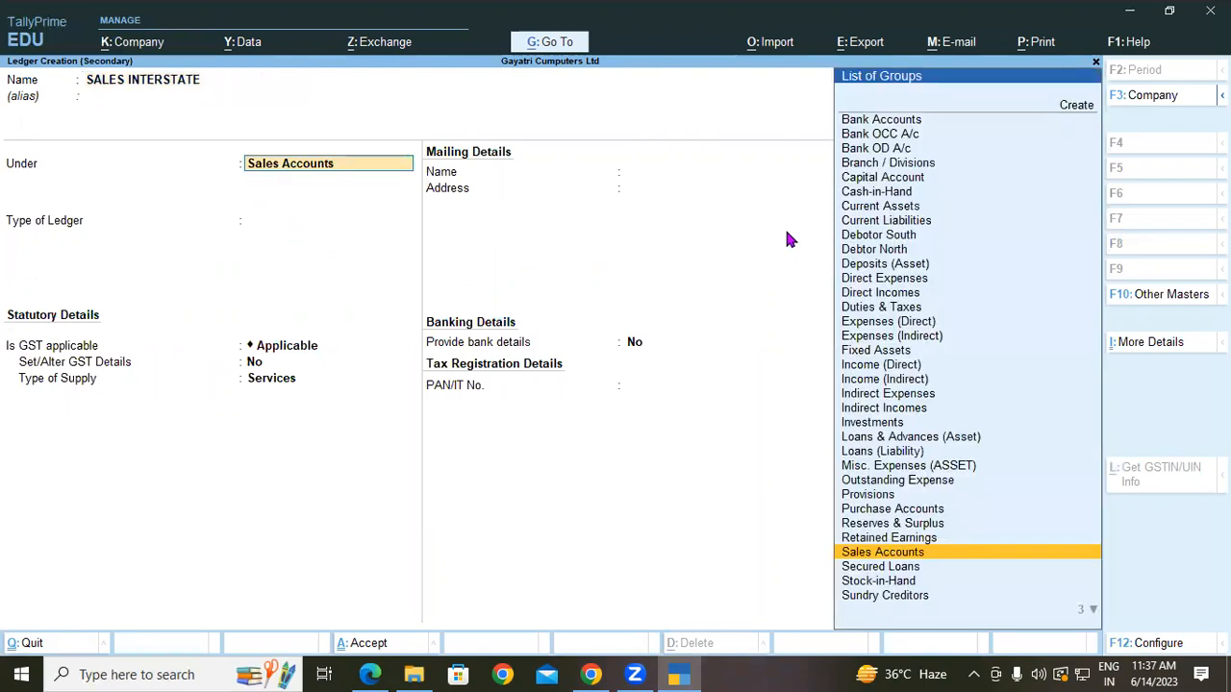
pyautogui.hotkey('ctrl', 'a')
pyautogui.press('Return')
pyautogui.press('Return')
pyautogui.press('Return')
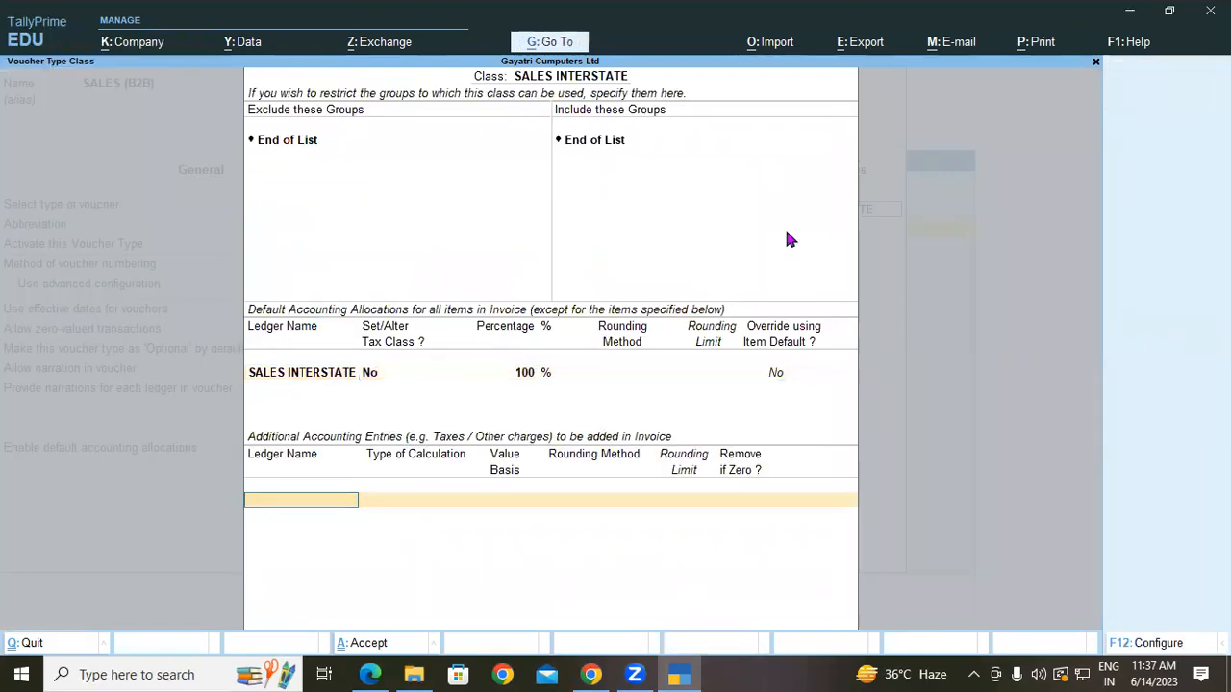
# Step: Add the IGST ledger as an additional accounting entry of the SALES INTERSTATE class, removed if zero
pyautogui.write('ig')
pyautogui.press('Return')
pyautogui.press('Return')
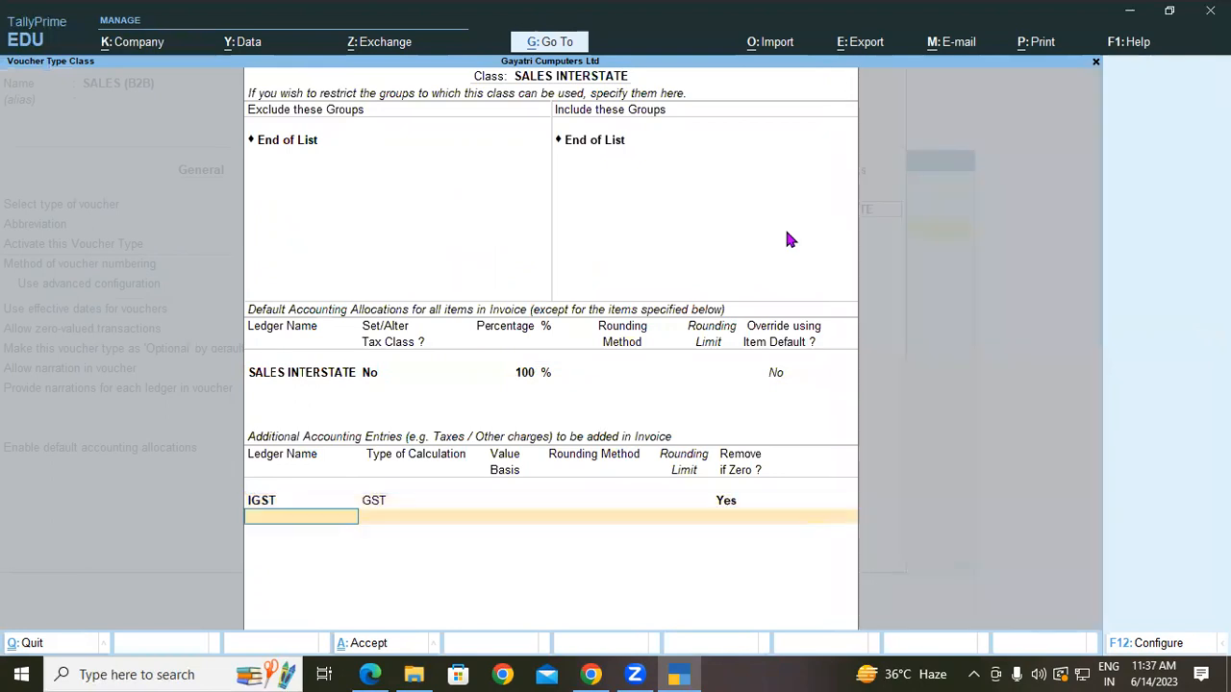
# Step: Add the Round Off ledger to the SALES INTERSTATE class, calculated As Total Amount Rounding with Normal Rounding, and accept the class
pyautogui.write('ROUN')
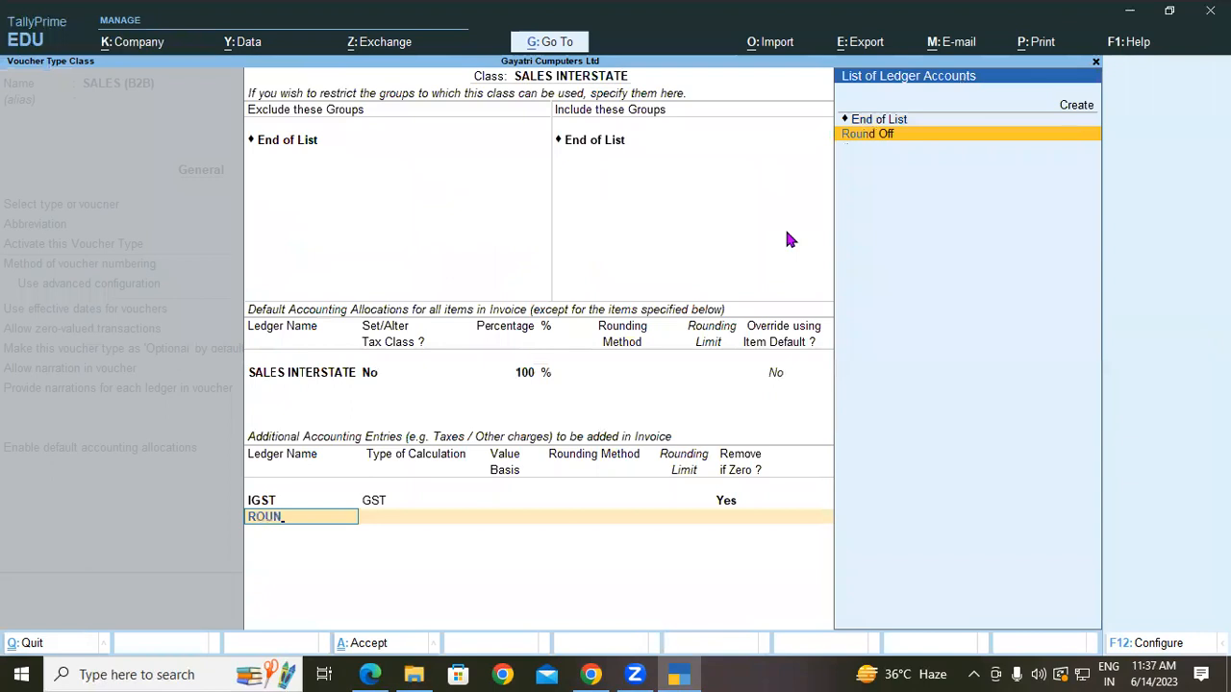
pyautogui.press('Return')
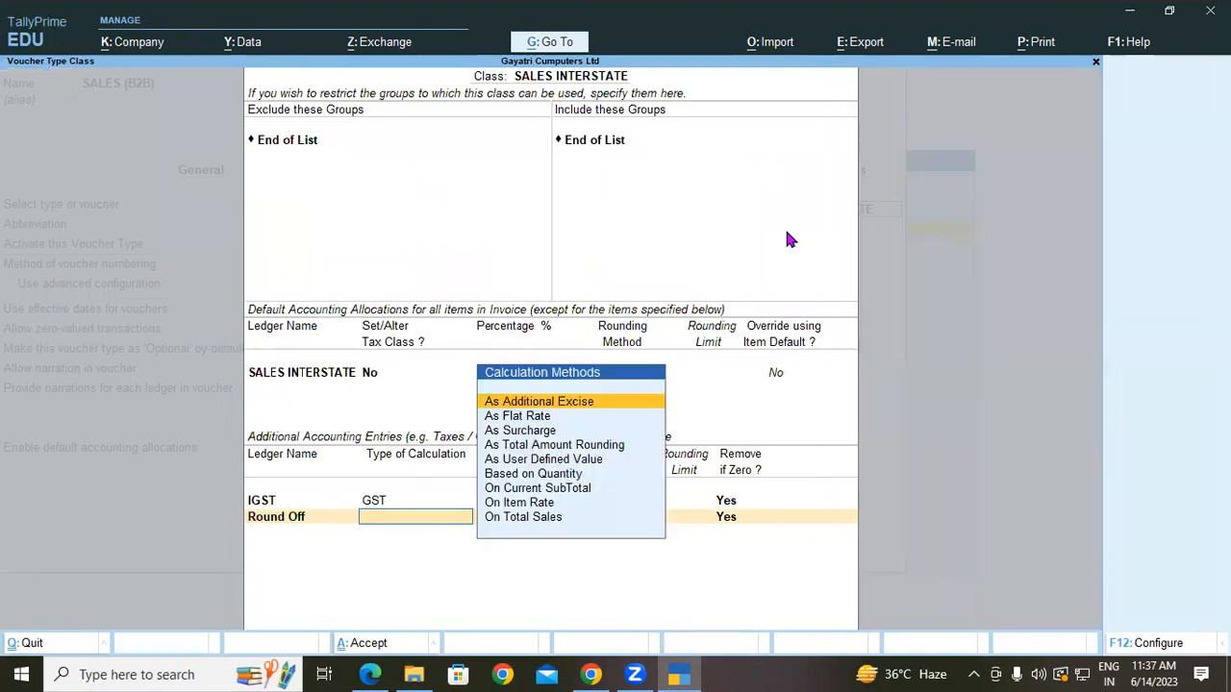
pyautogui.press('Down')
pyautogui.press('Down')
pyautogui.press('Down')
pyautogui.press('Return')
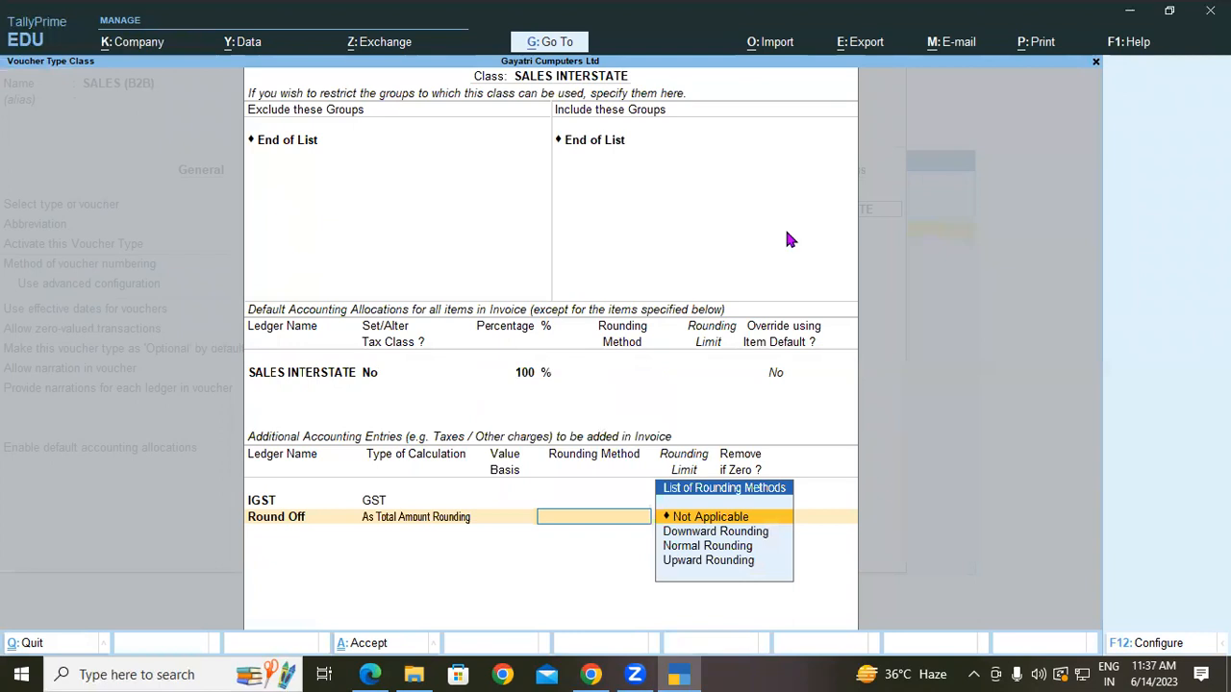
pyautogui.press('Down')
pyautogui.press('Down')
pyautogui.press('Return')
pyautogui.press('Return')
pyautogui.press('Return')
pyautogui.press('Return')
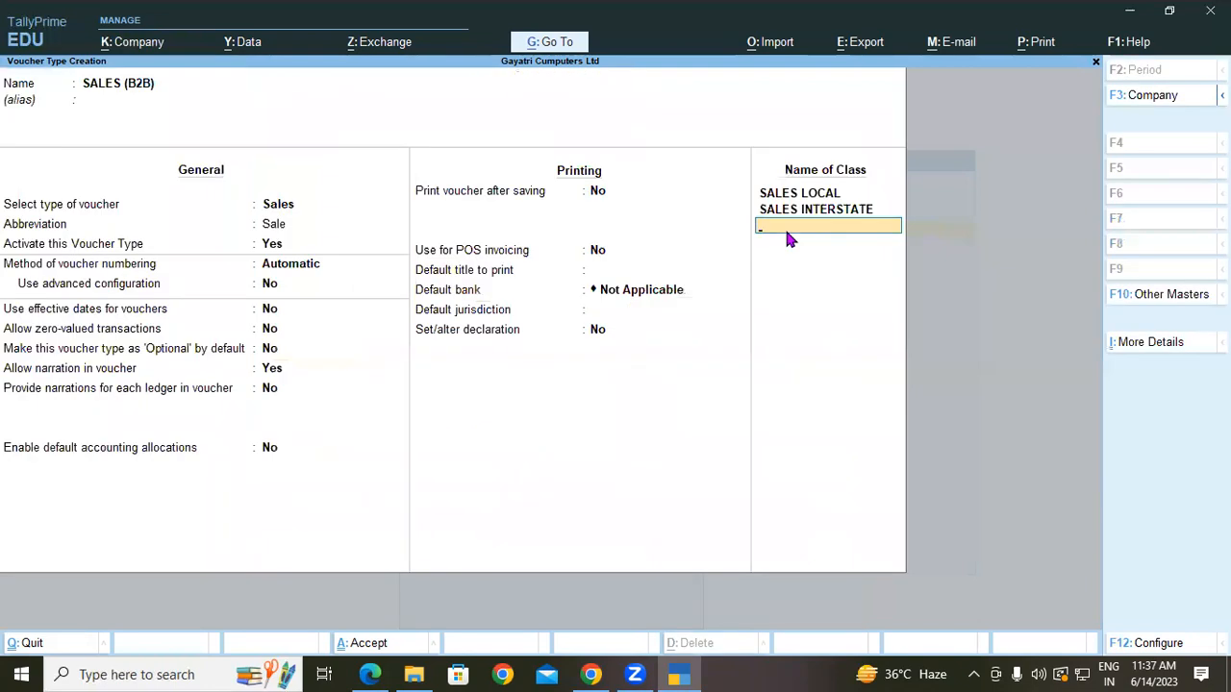
# Step: Save the SALES (B2B) voucher type and return to the Gateway of Tally
pyautogui.press('Return')
pyautogui.press('Return')
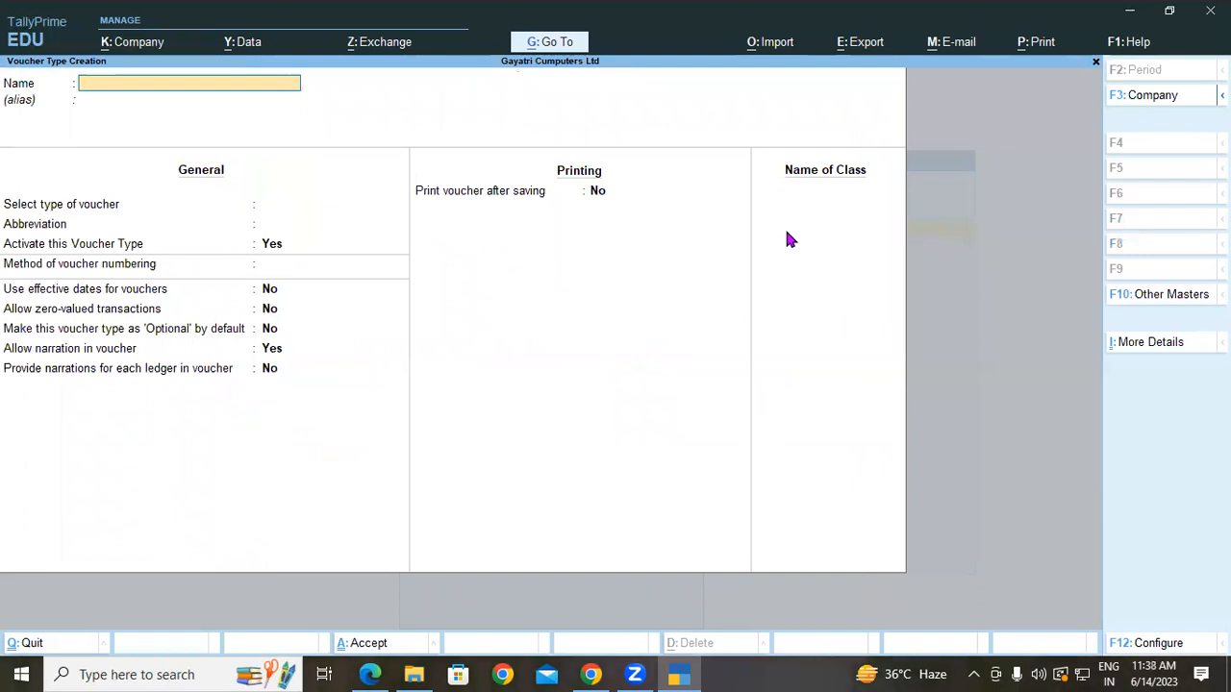
pyautogui.press('Escape')
pyautogui.press('Escape')
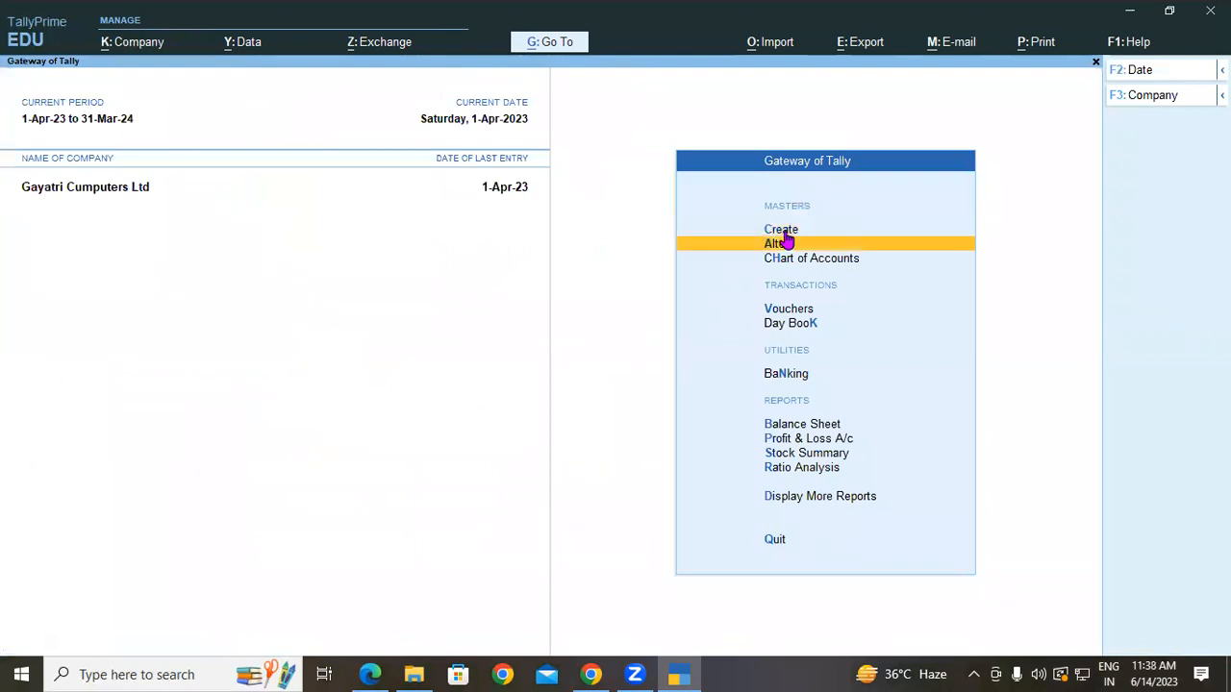
pyautogui.click(786, 243)
pyautogui.press('Down')
pyautogui.press('Return')
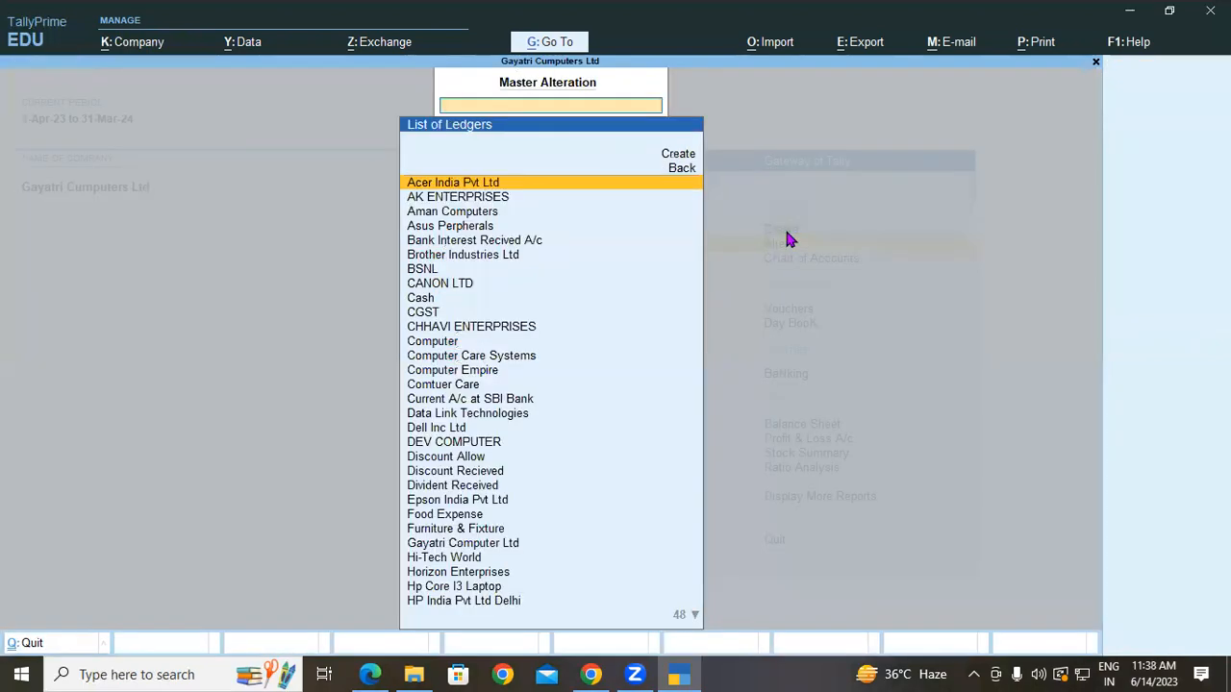
pyautogui.write('SA')
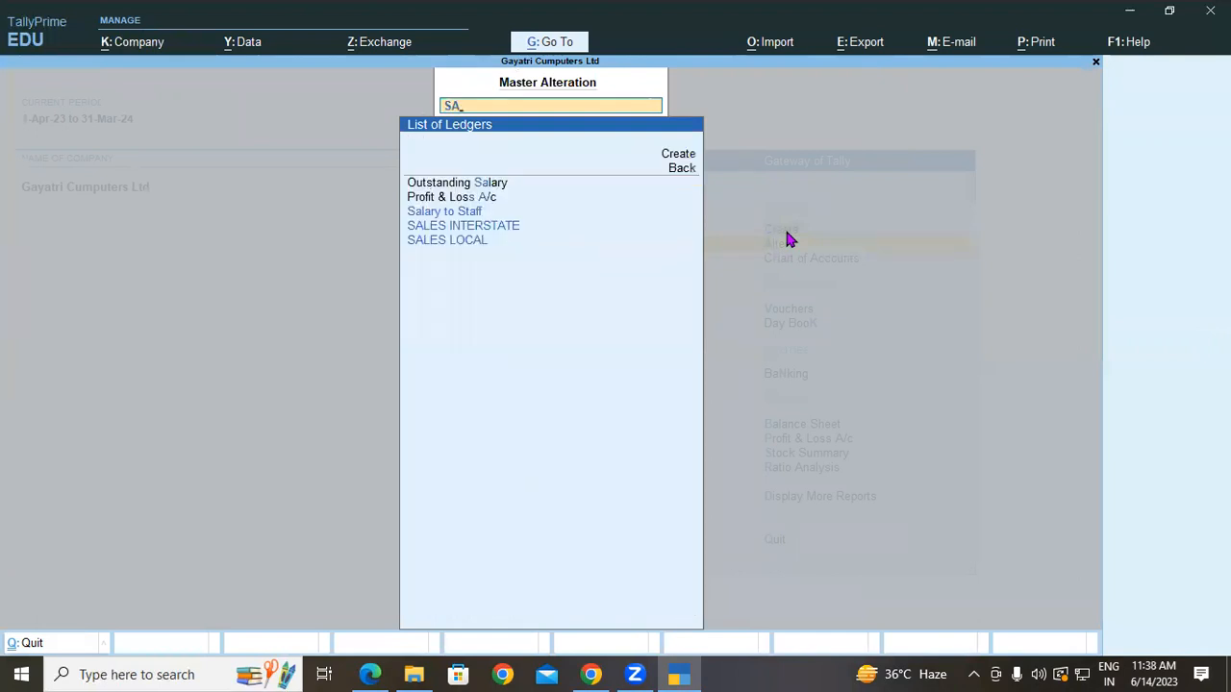
pyautogui.write('LES')
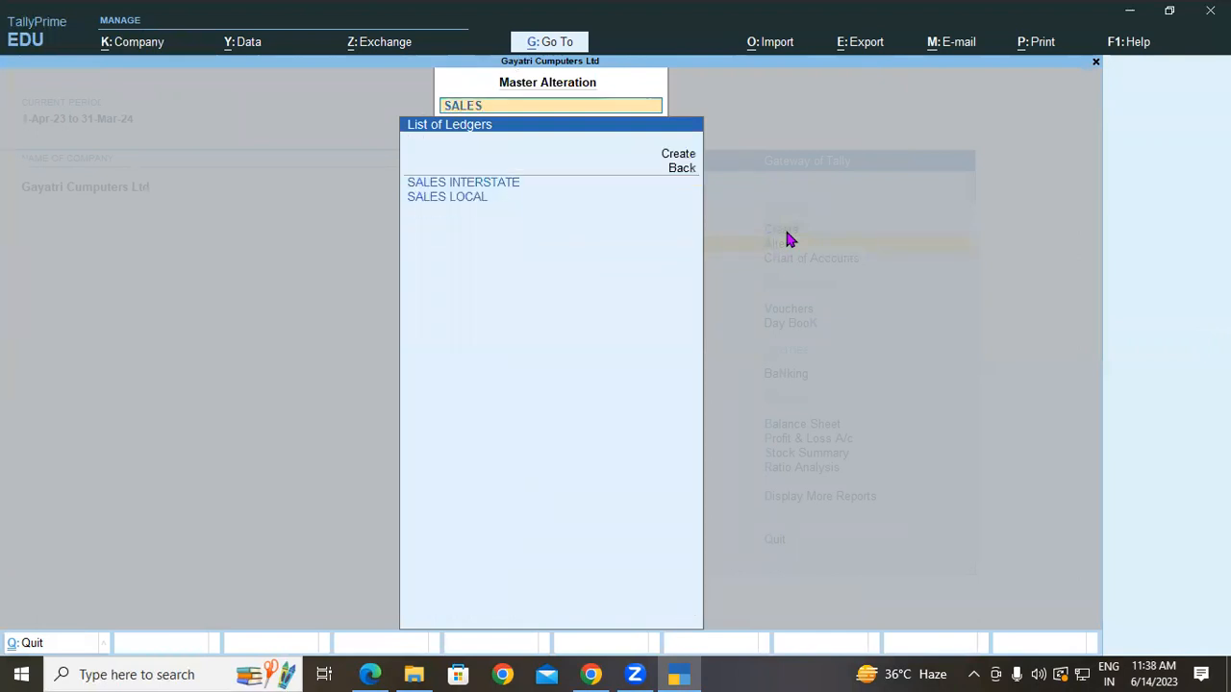
pyautogui.press('BackSpace')
pyautogui.press('BackSpace')
pyautogui.press('BackSpace')
pyautogui.press('BackSpace')
pyautogui.press('BackSpace')
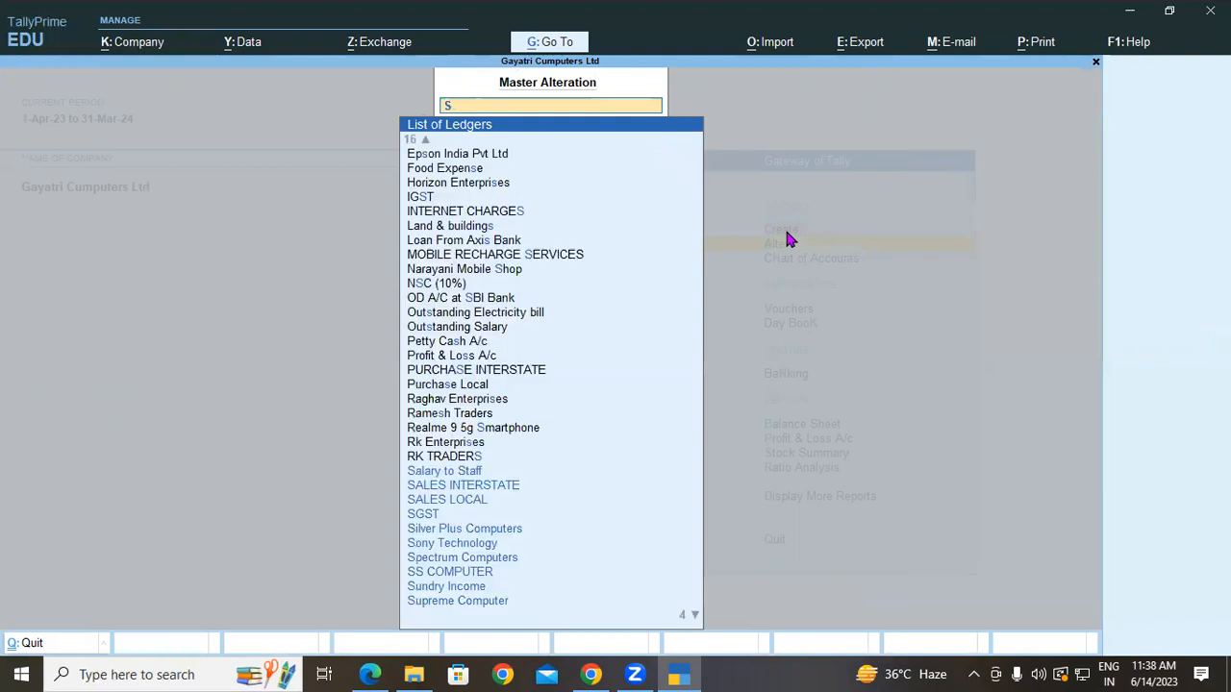
pyautogui.press('Escape')
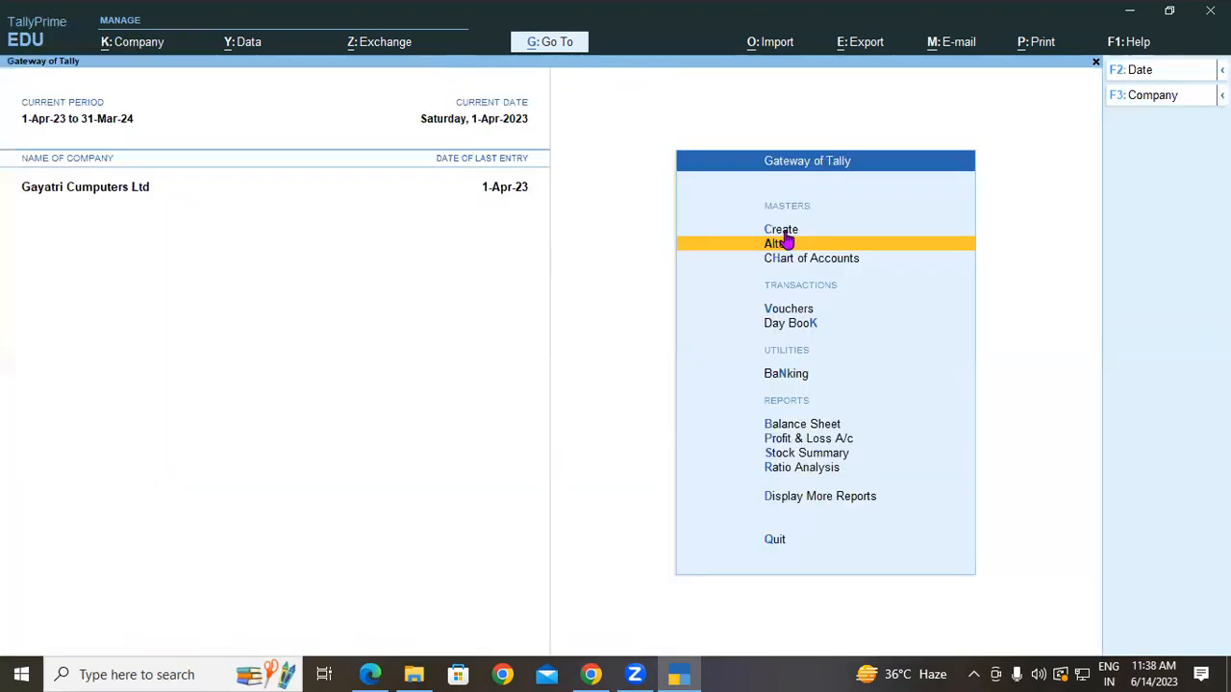
# Step: Look up the voucher types matching SALE in master alteration, then return to the Gateway of Tally
pyautogui.click(786, 242)
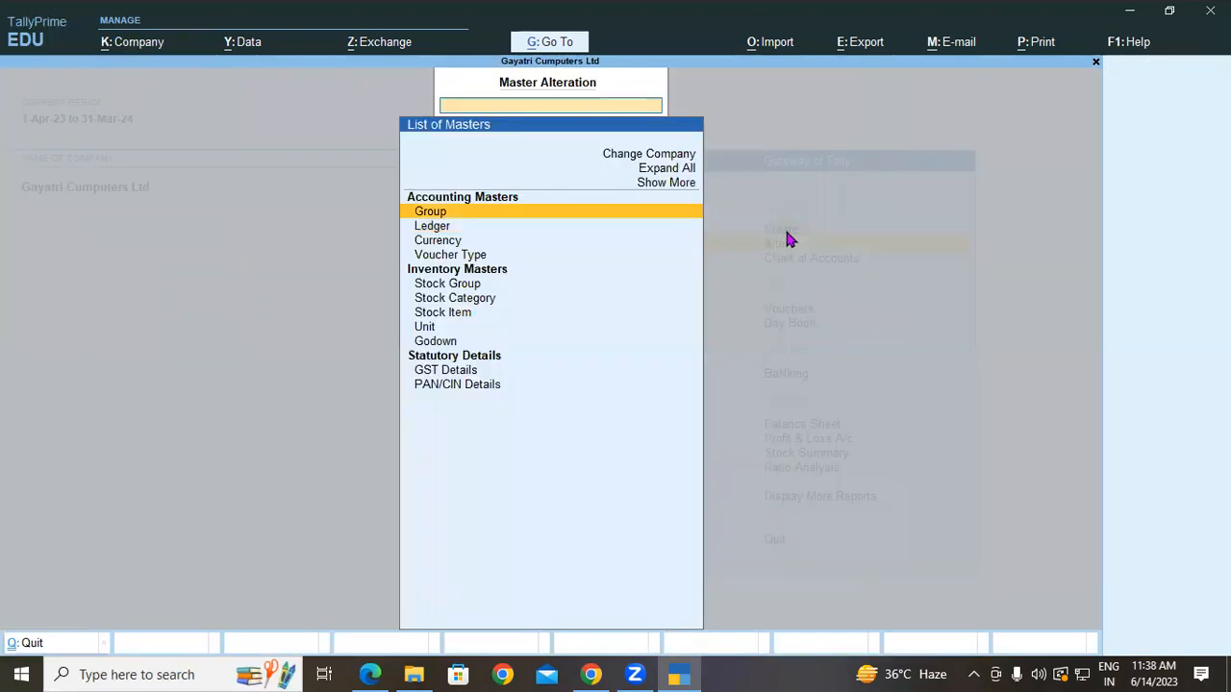
pyautogui.press('Down')
pyautogui.press('Down')
pyautogui.press('Down')
pyautogui.press('Return')
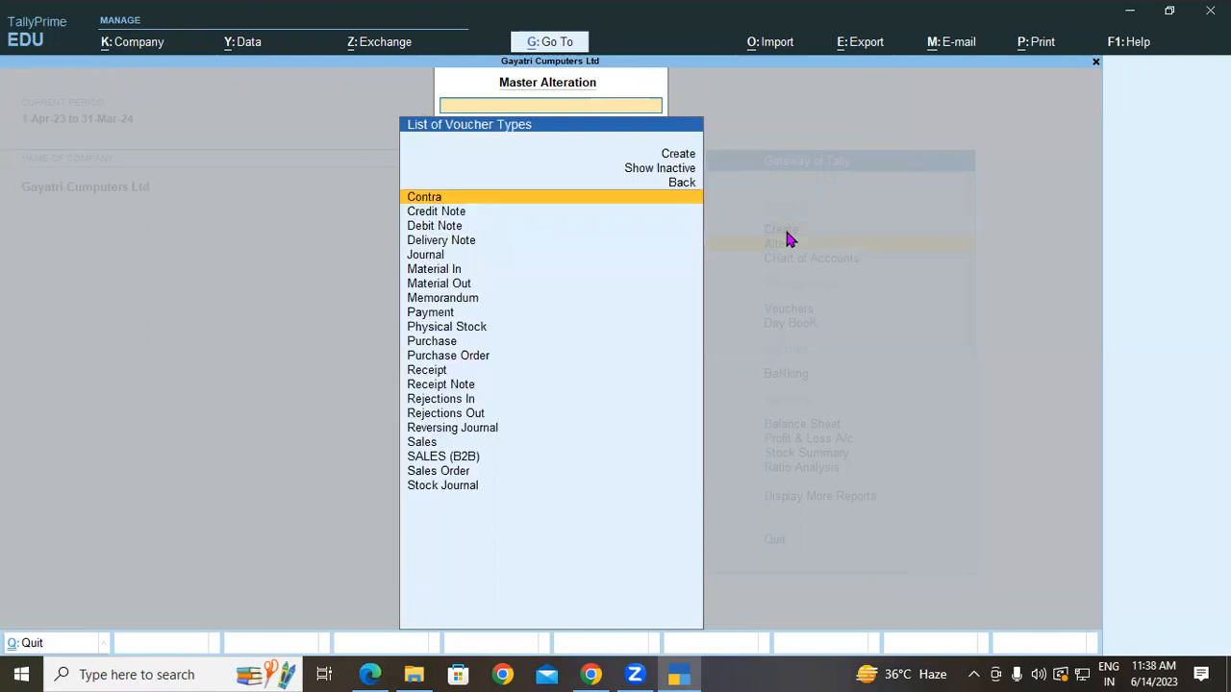
pyautogui.write('SALE')
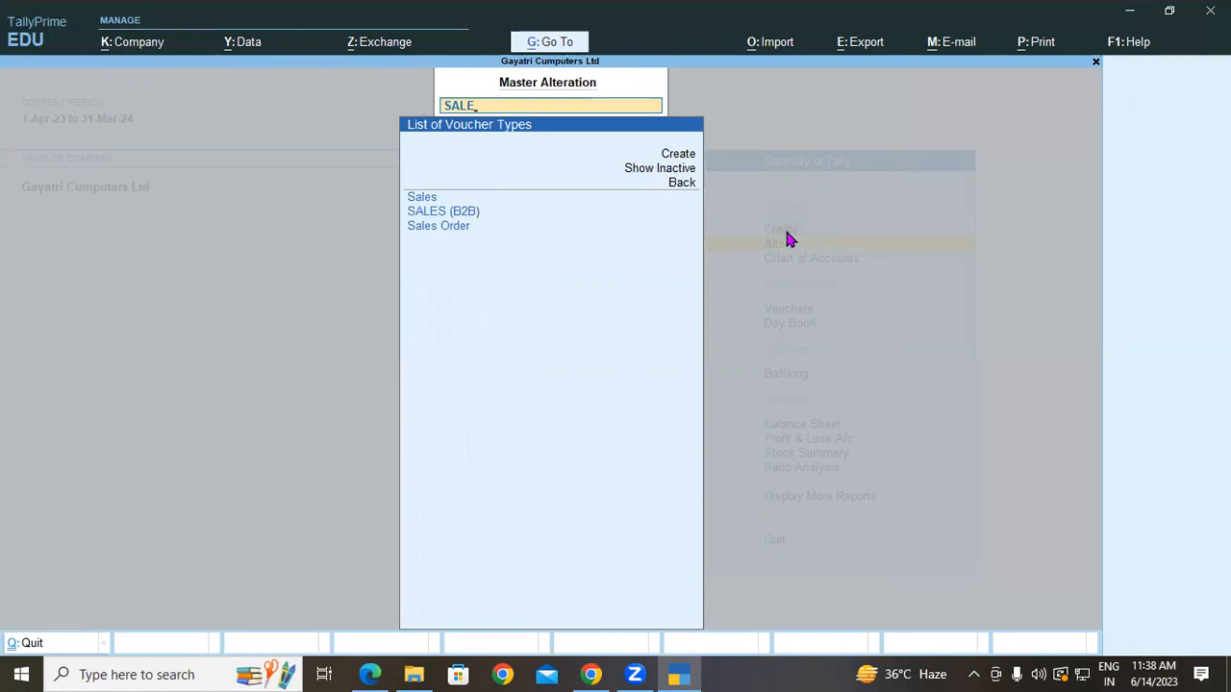
pyautogui.press('Escape')
pyautogui.press('Escape')
pyautogui.press('Escape')
pyautogui.press('Escape')
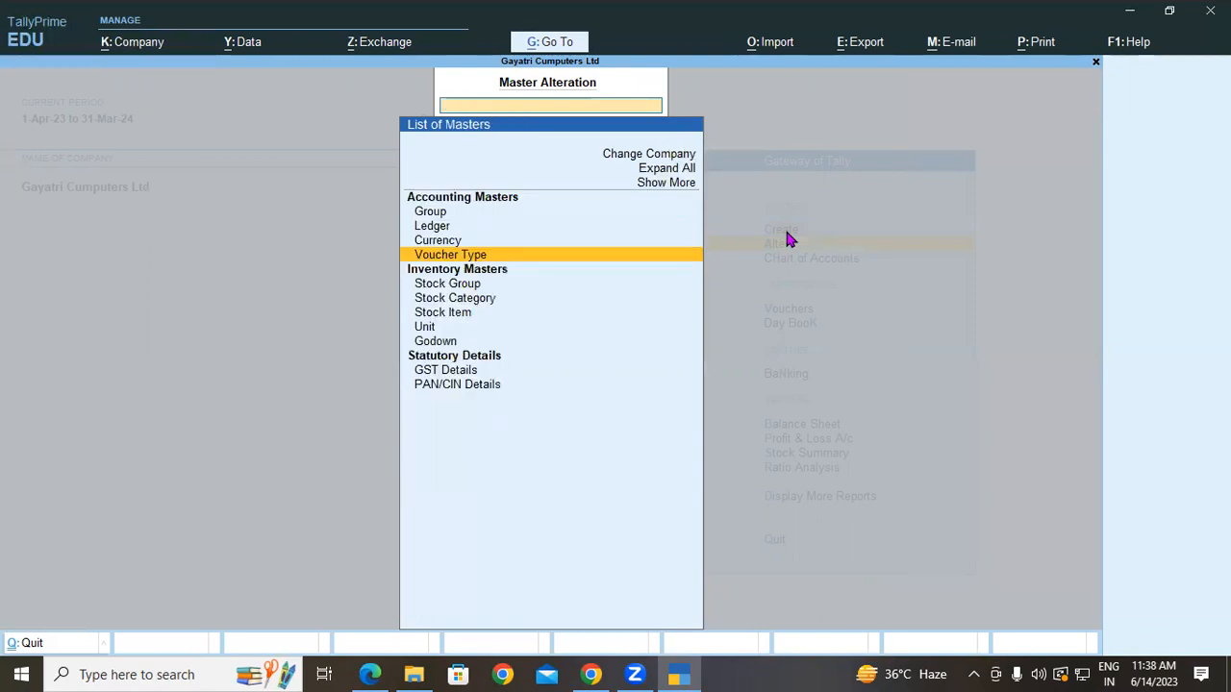
pyautogui.press('Escape')
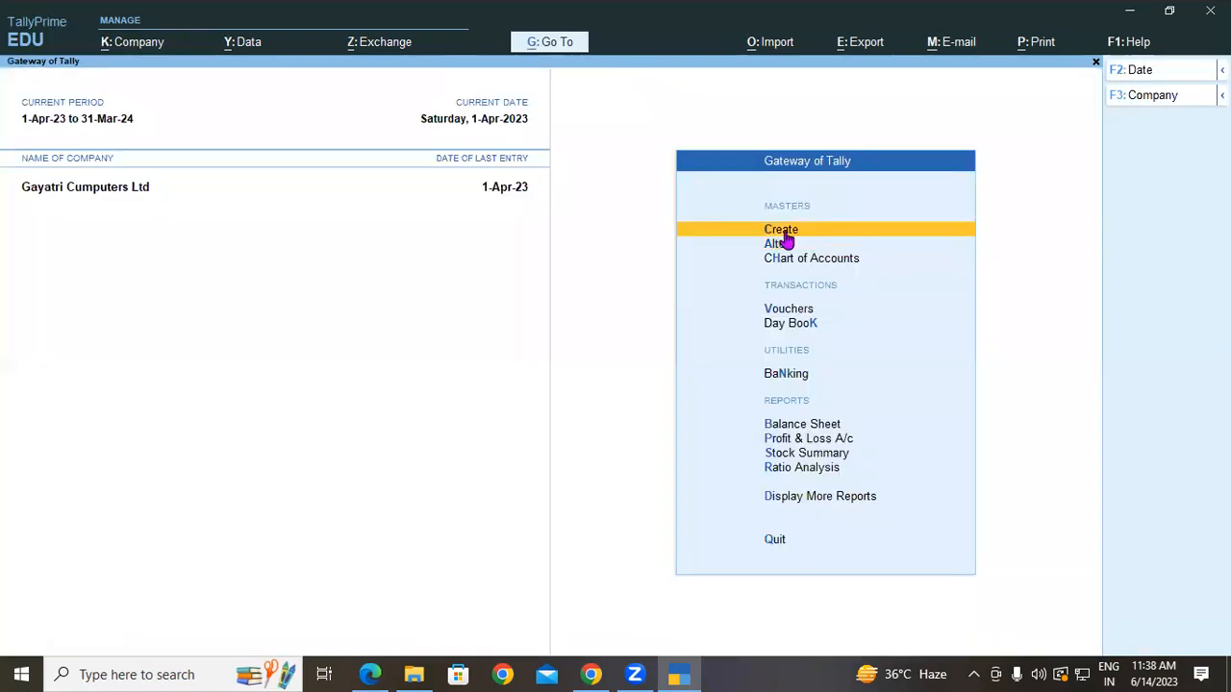
# Step: Start a new sales voucher of type SALES (B2B) with the voucher class SALES LOCAL
pyautogui.press('v')
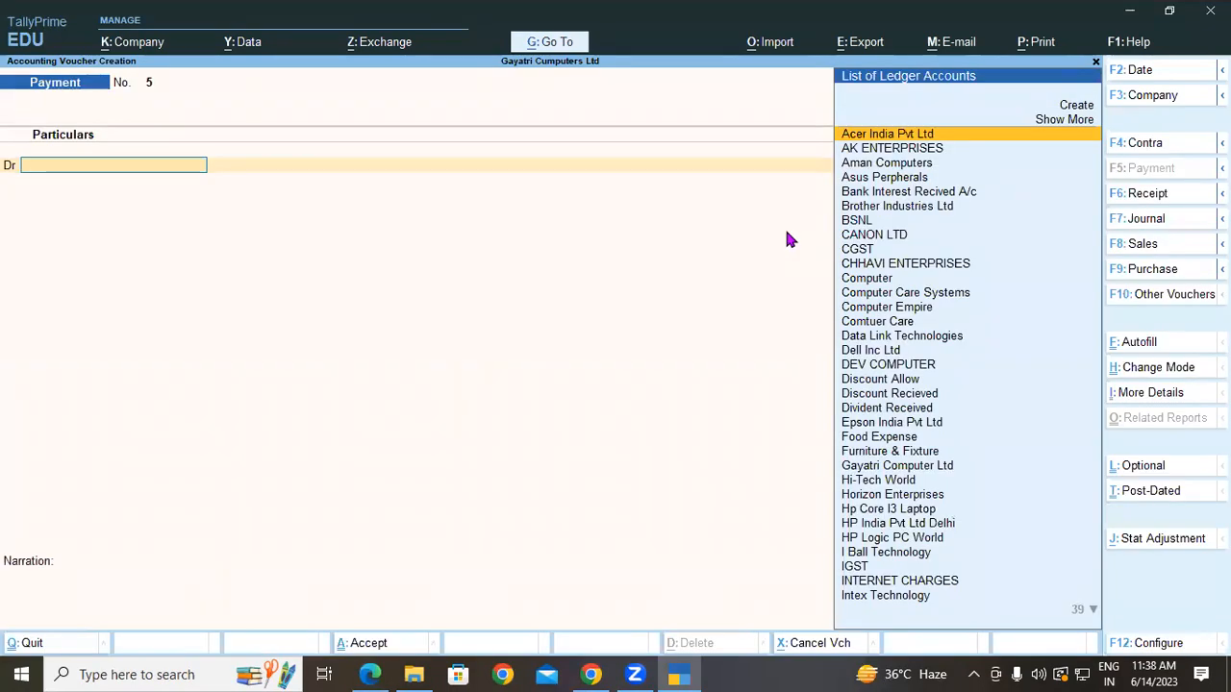
pyautogui.press('F8')
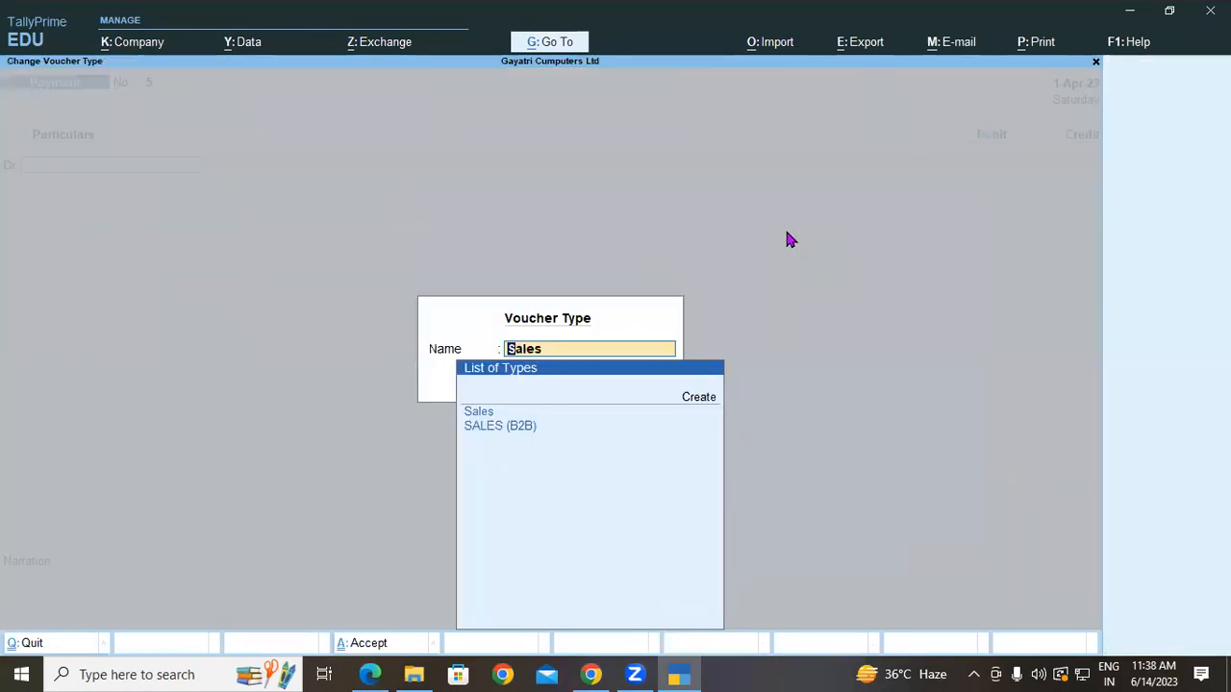
pyautogui.press('Down')
pyautogui.press('Down')
pyautogui.press('Return')
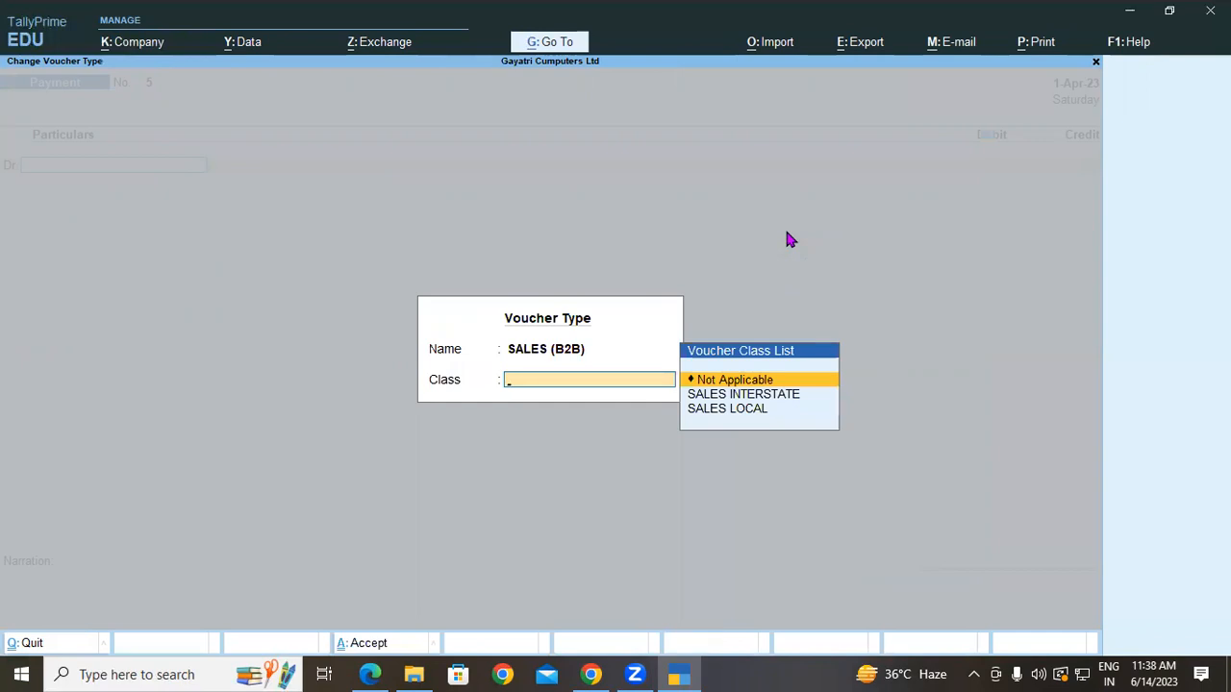
pyautogui.press('Down')
pyautogui.press('Down')
pyautogui.press('Return')
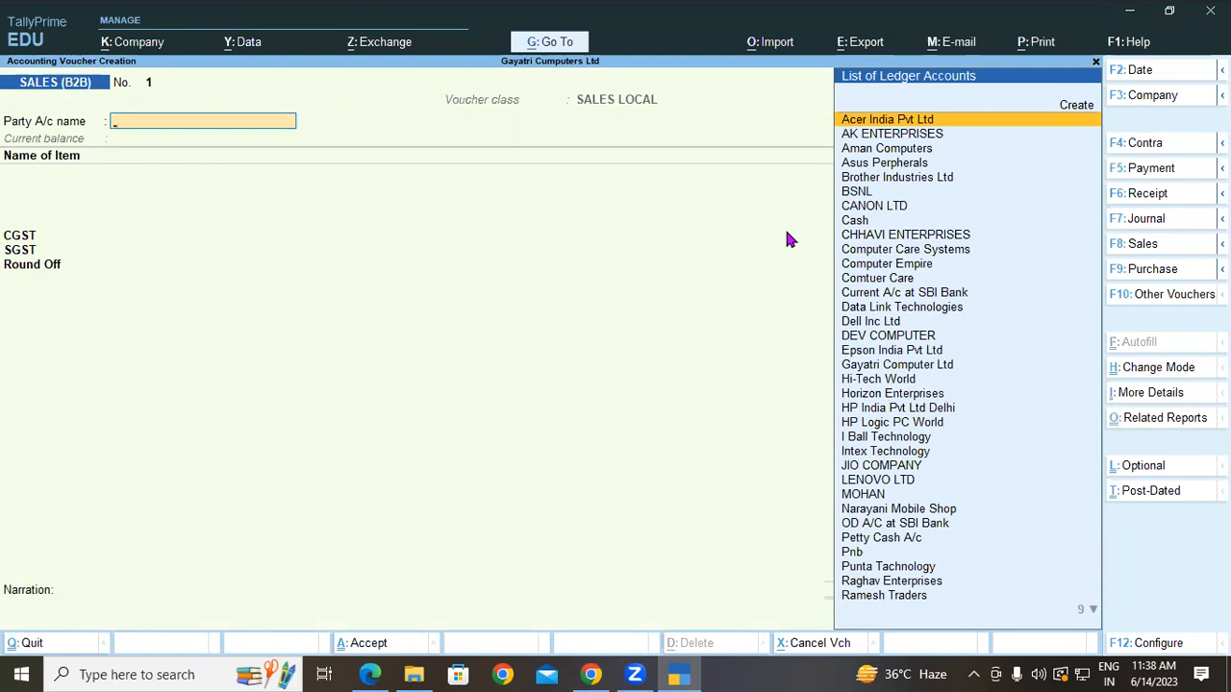
# Step: Leave the sales voucher entry and start creating a new voucher type named SALES (B2C)
pyautogui.press('Escape')
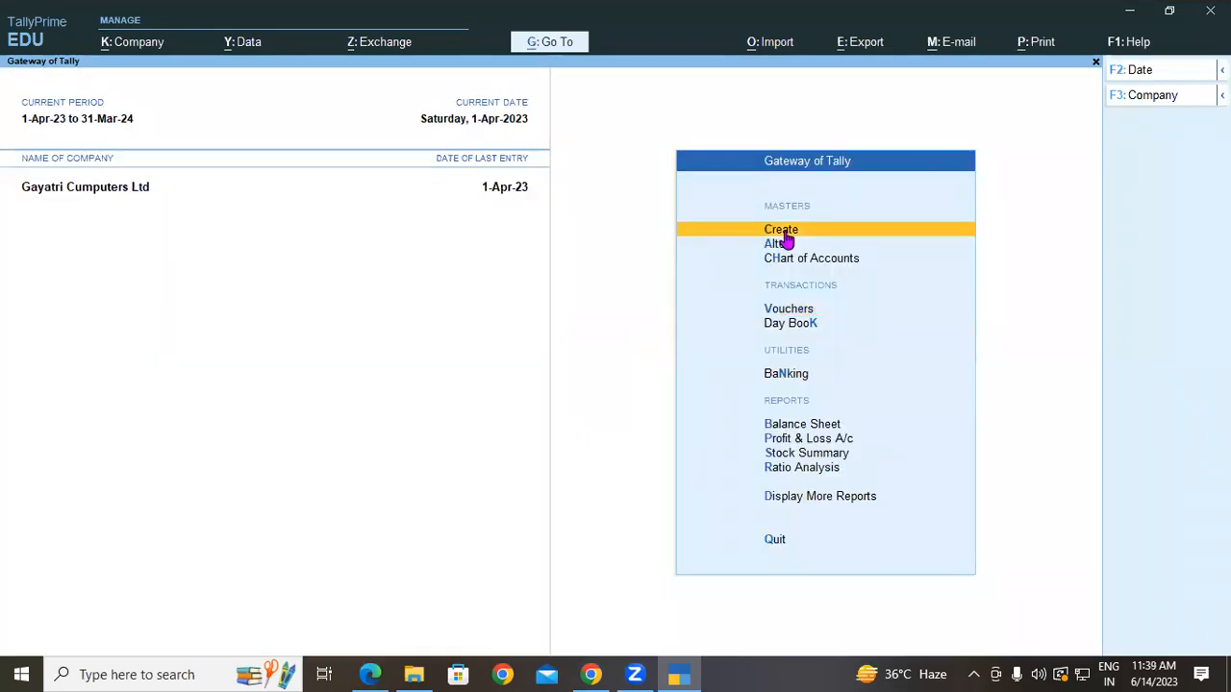
pyautogui.click(785, 233)
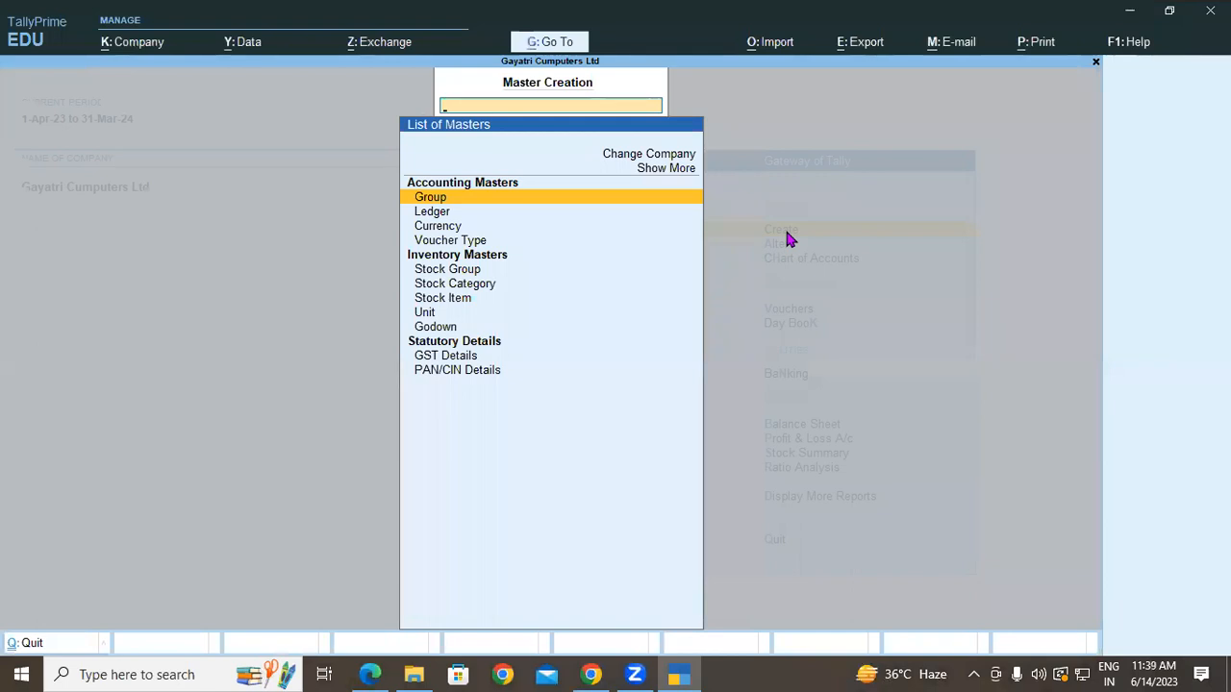
pyautogui.press('Down')
pyautogui.press('Down')
pyautogui.press('Down')
pyautogui.press('Return')
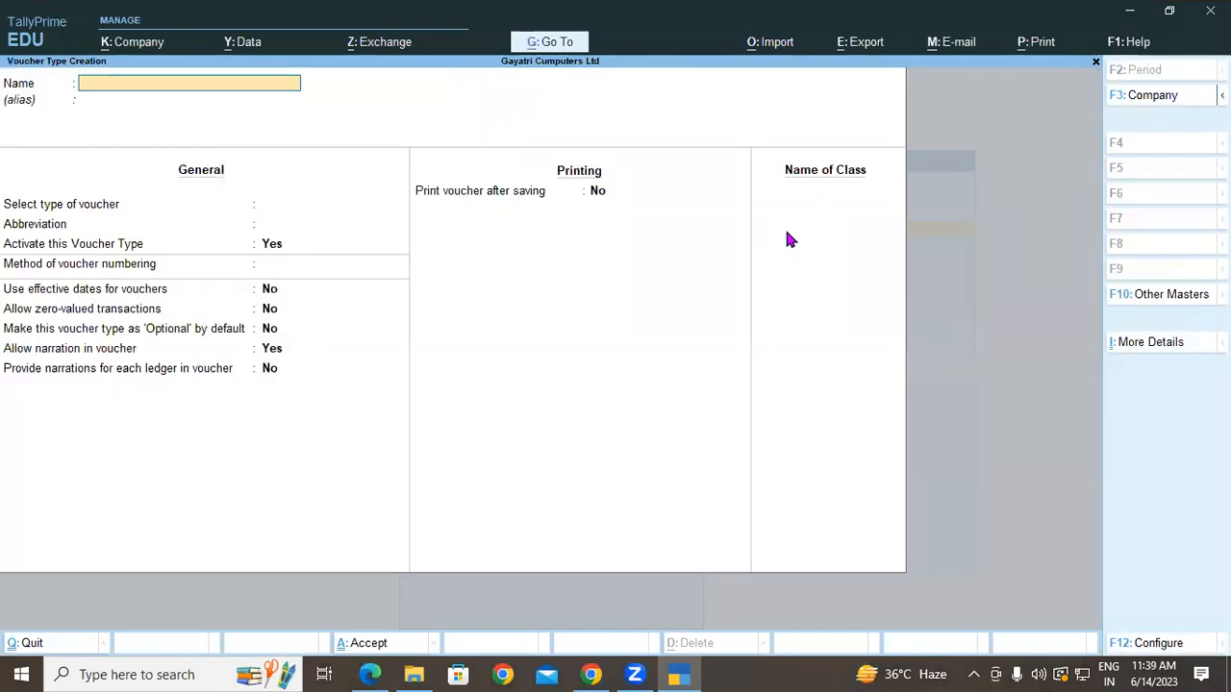
pyautogui.write('SALES (B2C')
pyautogui.press('Return')
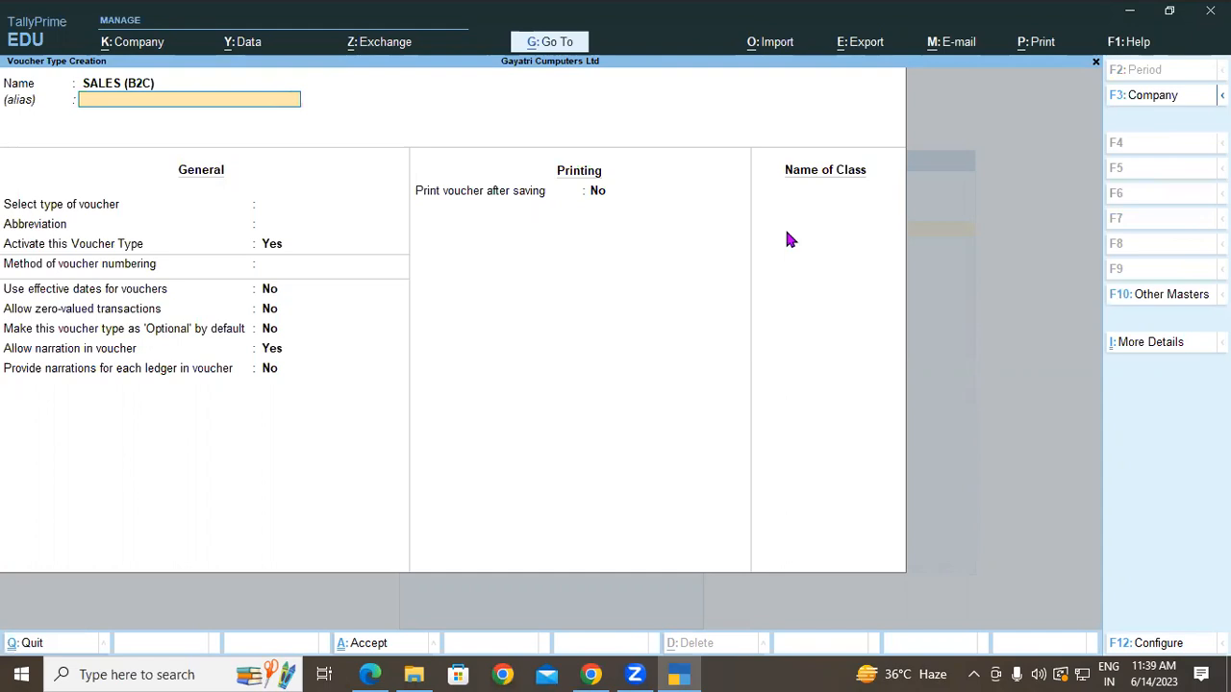
# Step: Base the SALES (B2C) voucher type on Sales, keeping the default abbreviation and leaving it activated
pyautogui.press('Return')
pyautogui.write('S')
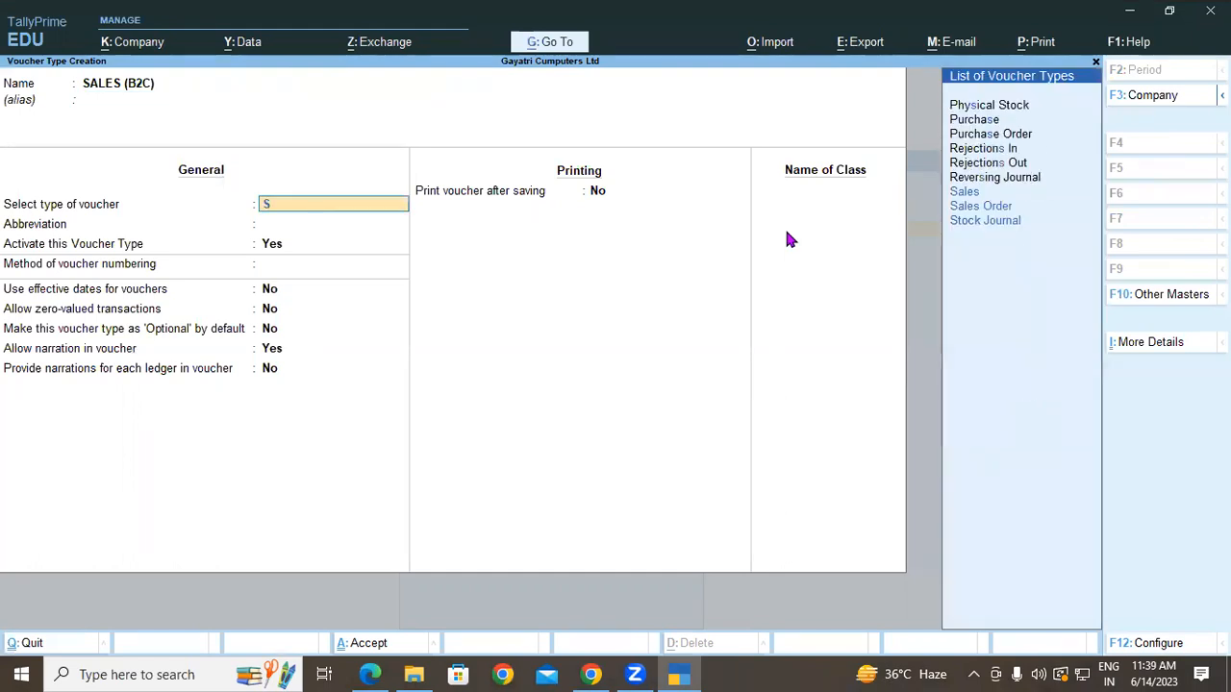
pyautogui.write('ALE')
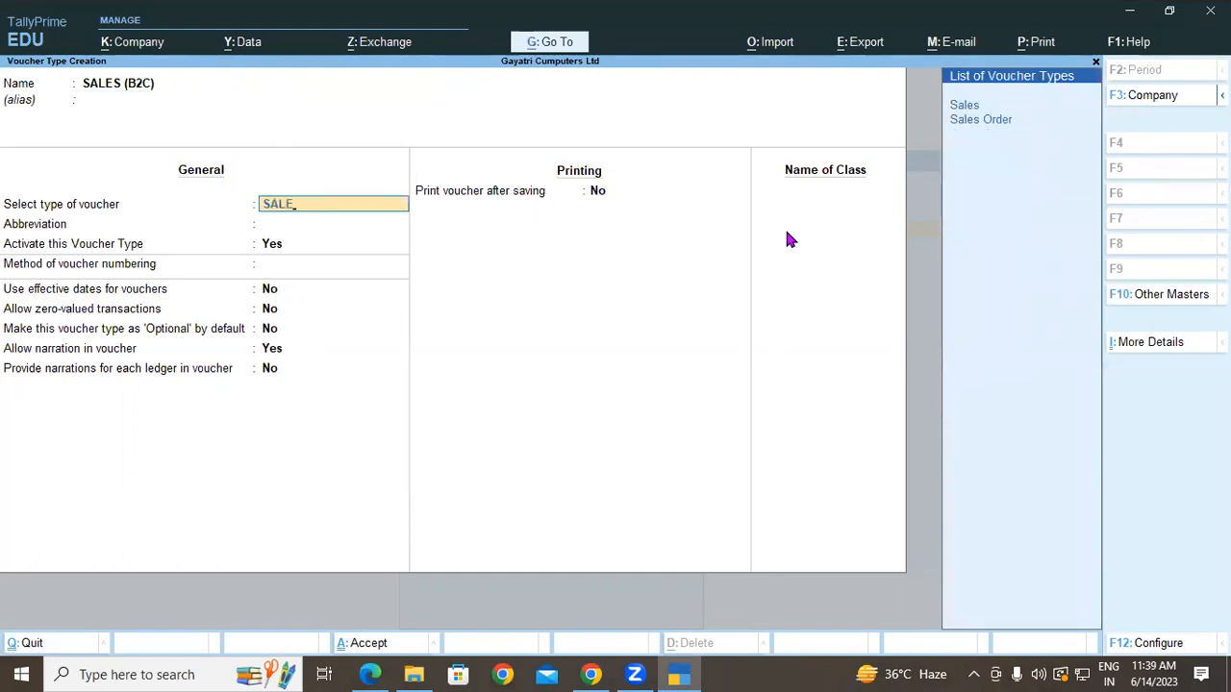
pyautogui.press('Return')
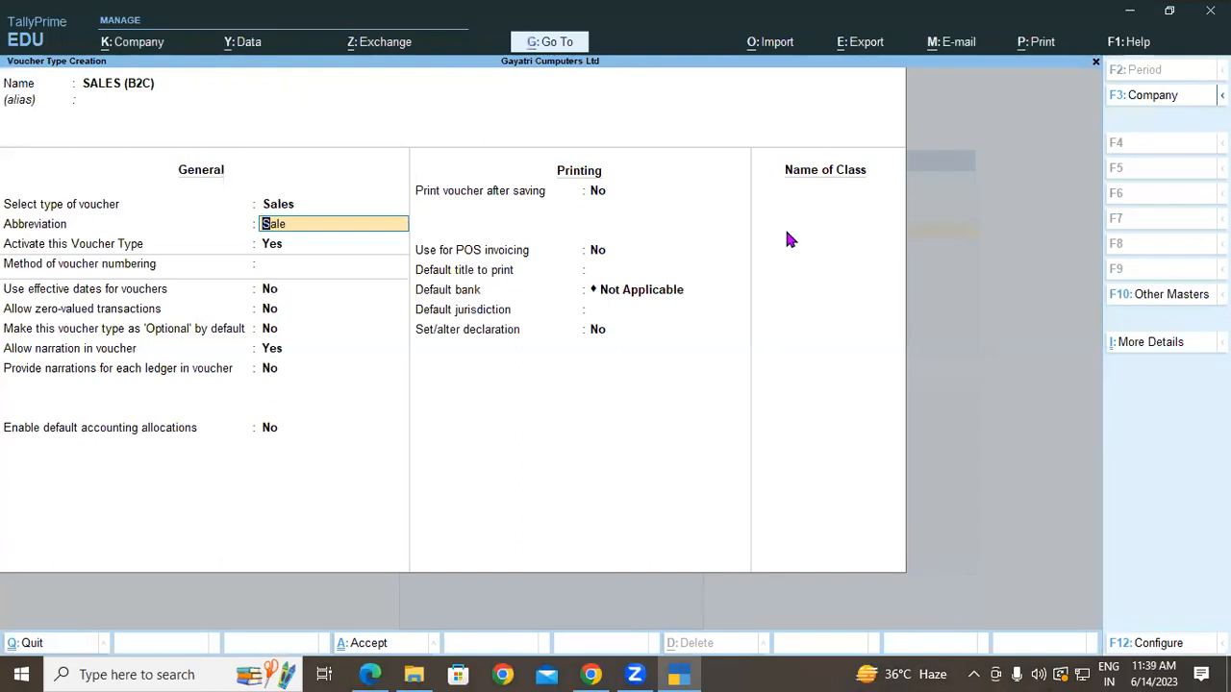
pyautogui.press('Return')
pyautogui.press('Return')
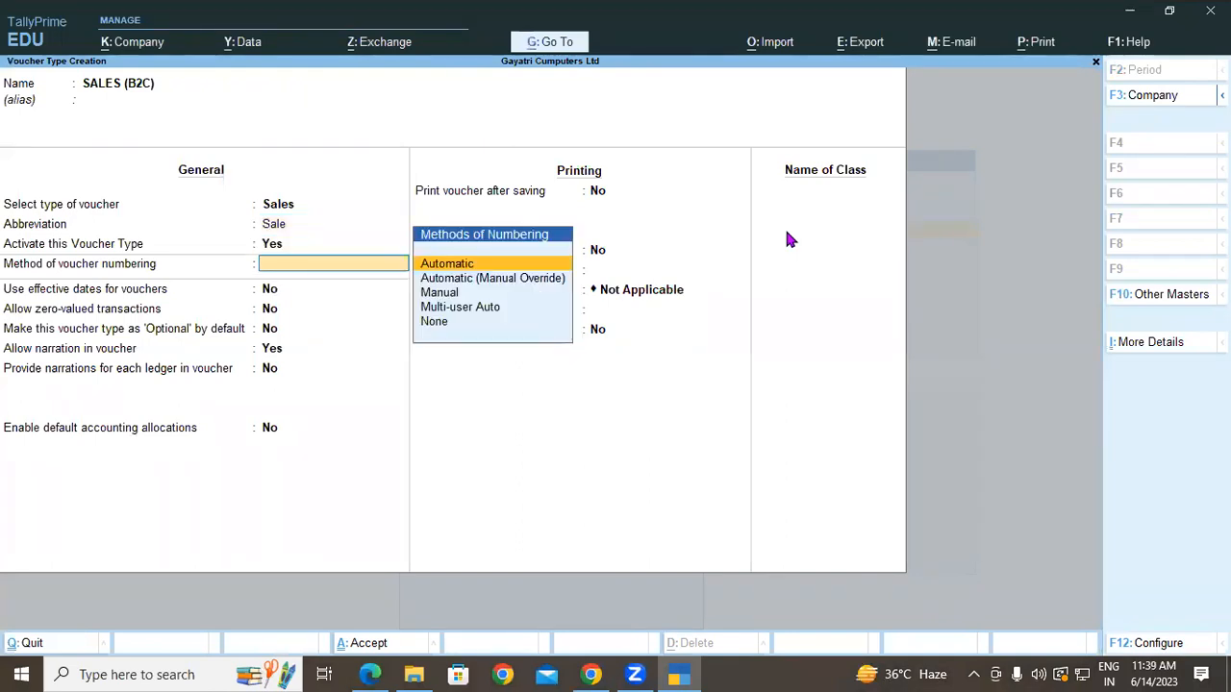
# Step: Choose Automatic voucher numbering and keep the default general and printing settings of the SALES (B2C) voucher type
pyautogui.press('Return')
pyautogui.press('Return')
pyautogui.press('Return')
pyautogui.press('Return')
pyautogui.press('Return')
pyautogui.press('Return')
pyautogui.press('Return')
pyautogui.press('Return')
pyautogui.press('Return')
pyautogui.press('Return')
pyautogui.press('Return')
pyautogui.press('Return')
pyautogui.press('Return')
pyautogui.press('Return')
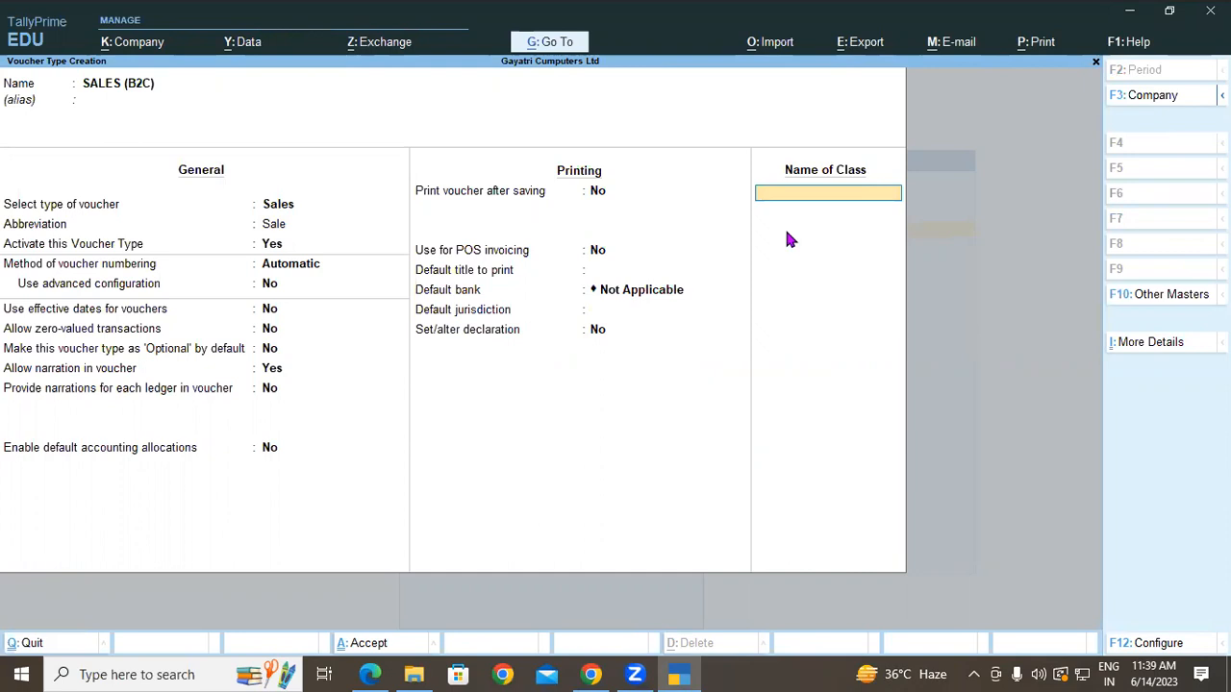
# Step: Add a SALES LOCAL class to the SALES (B2C) voucher type and allocate 100% of its items to the SALES LOCAL ledger
pyautogui.write('SALES LOCAL')
pyautogui.press('Return')
pyautogui.press('Return')
pyautogui.press('Return')
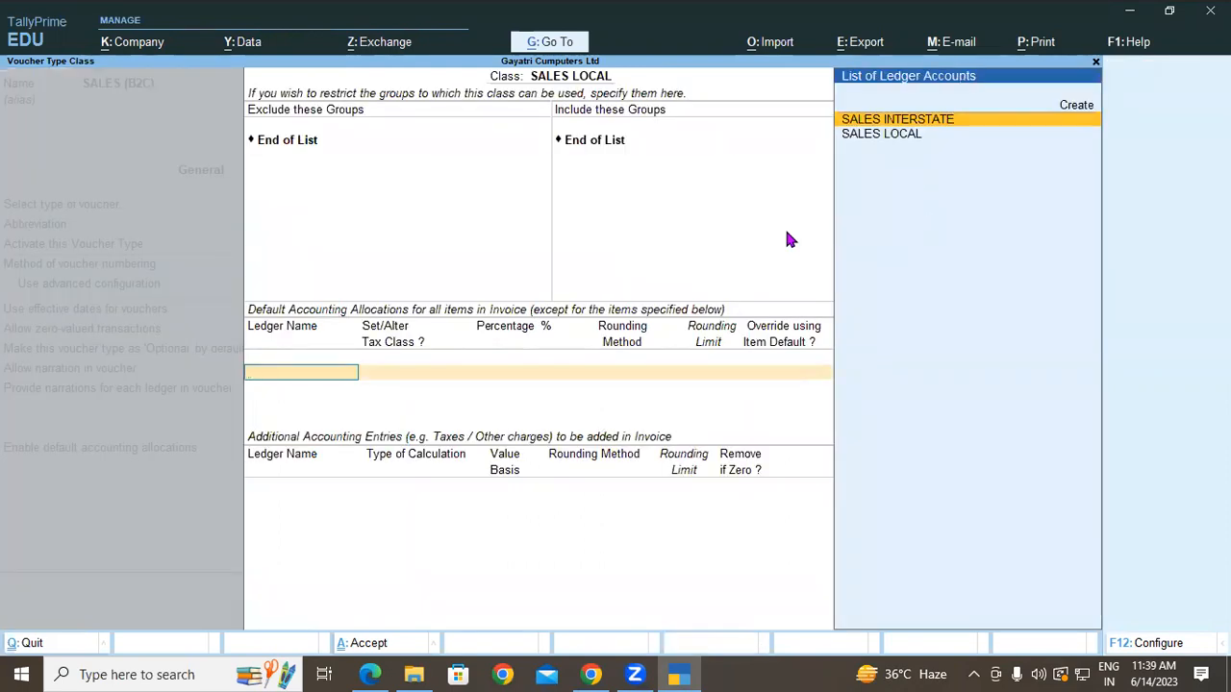
pyautogui.press('Down')
pyautogui.press('Return')
pyautogui.press('Return')
pyautogui.press('Return')
pyautogui.press('Return')
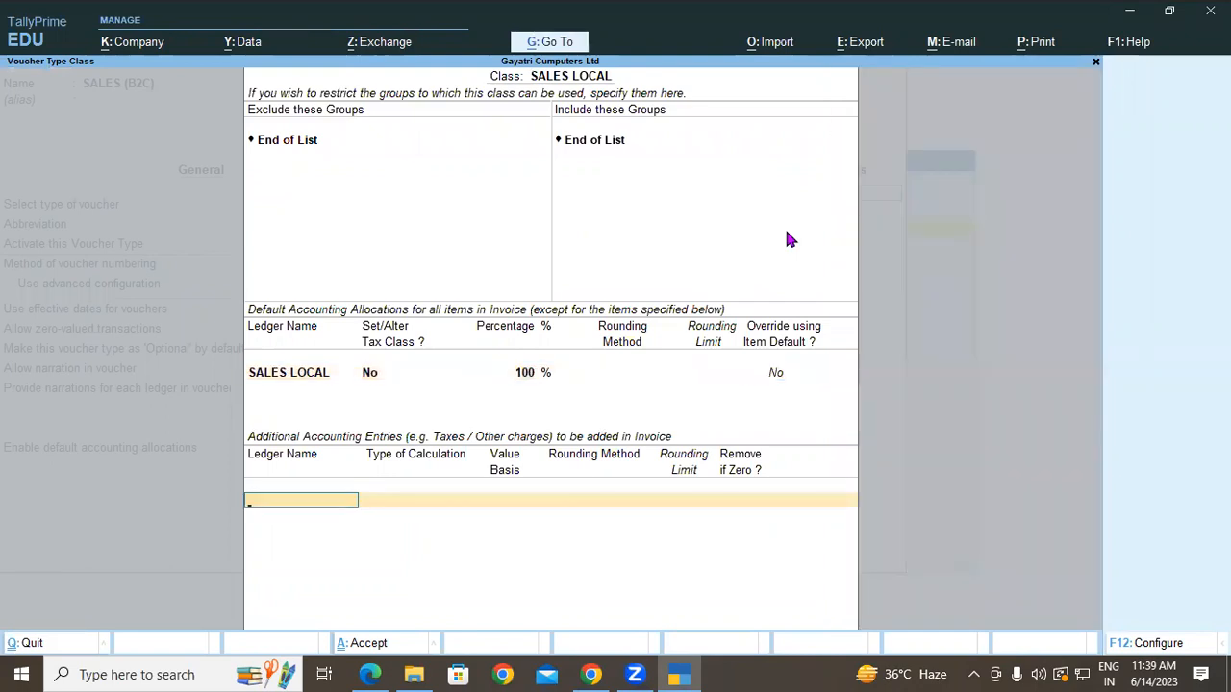
# Step: Add the CGST and SGST ledgers as additional accounting entries of the SALES LOCAL class, removed if zero
pyautogui.write('cgst')
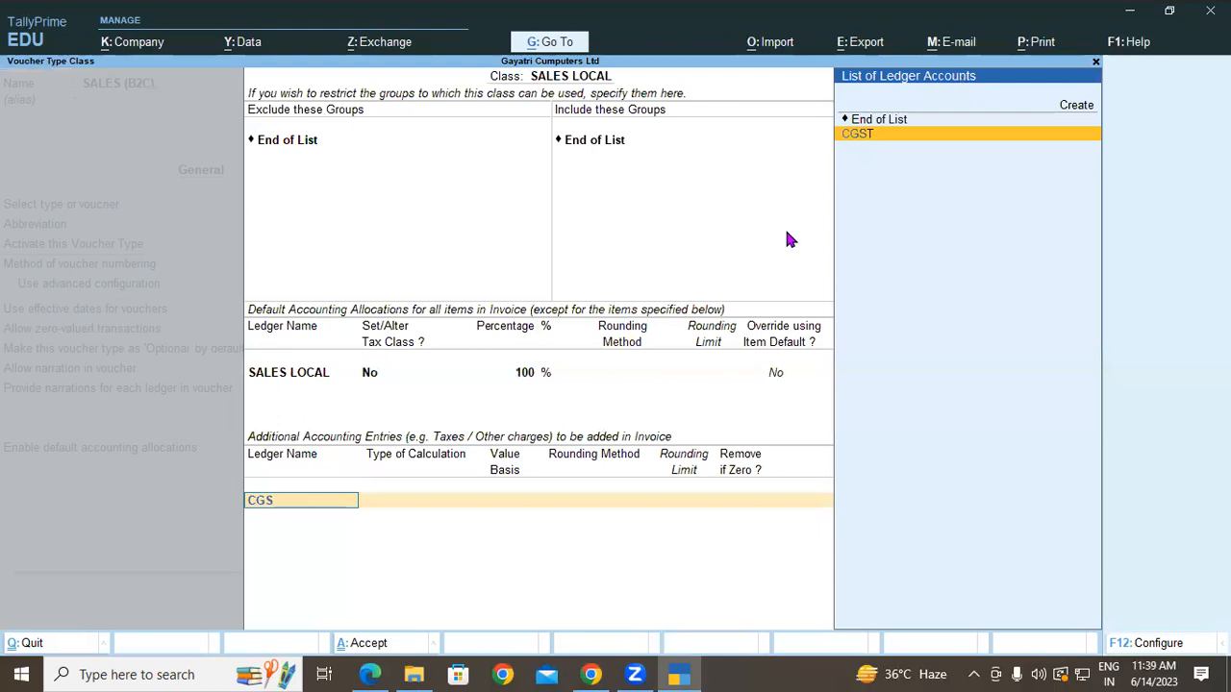
pyautogui.press('Return')
pyautogui.press('Return')
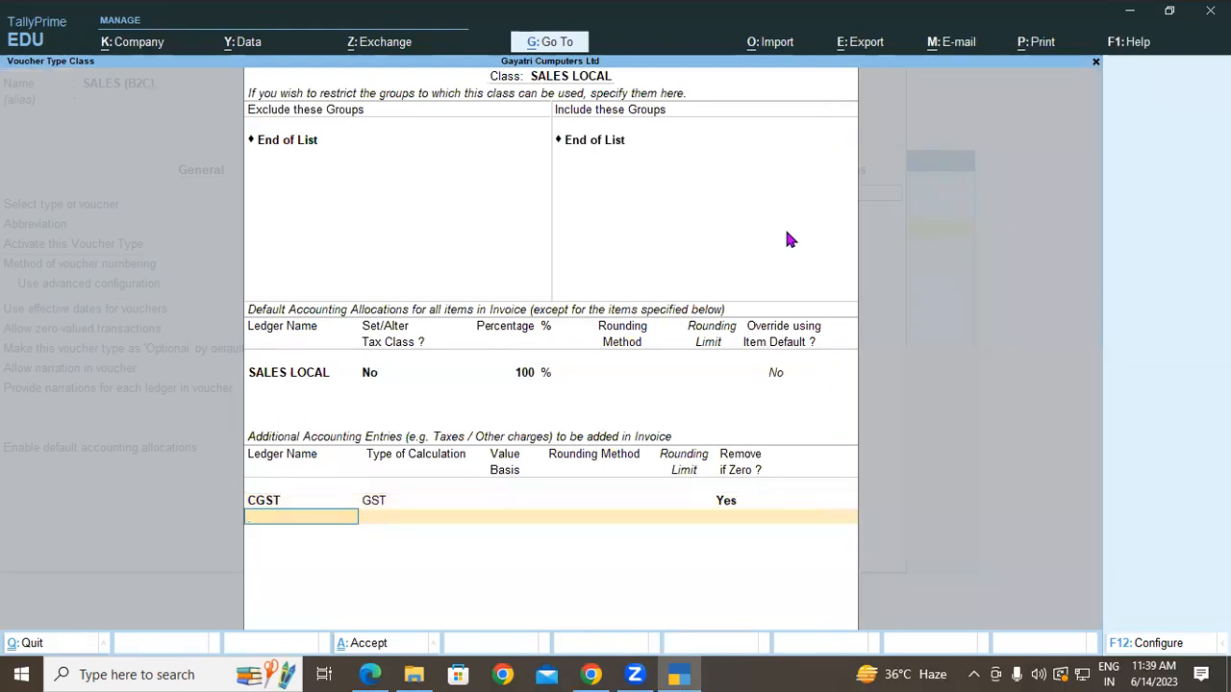
pyautogui.write('sgst')
pyautogui.press('Return')
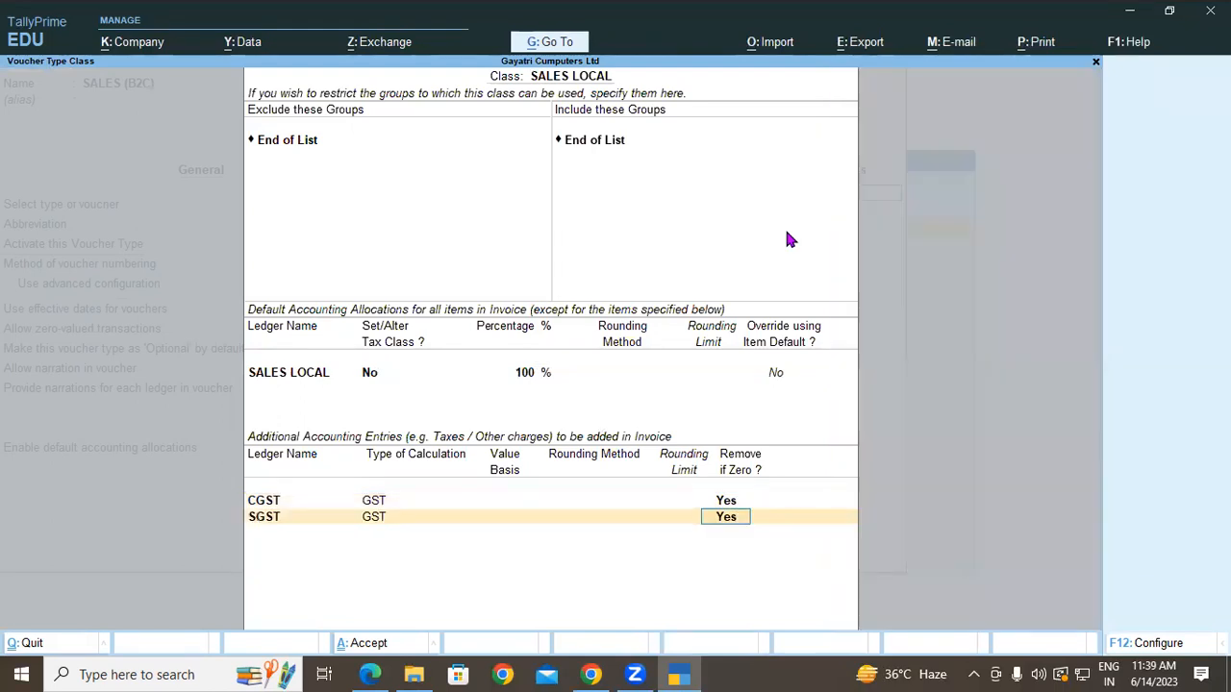
pyautogui.press('Return')
# Step: Add the Round Off ledger to the SALES LOCAL class, calculated As Total Amount Rounding with Normal Rounding, and accept the class
pyautogui.write('rou')
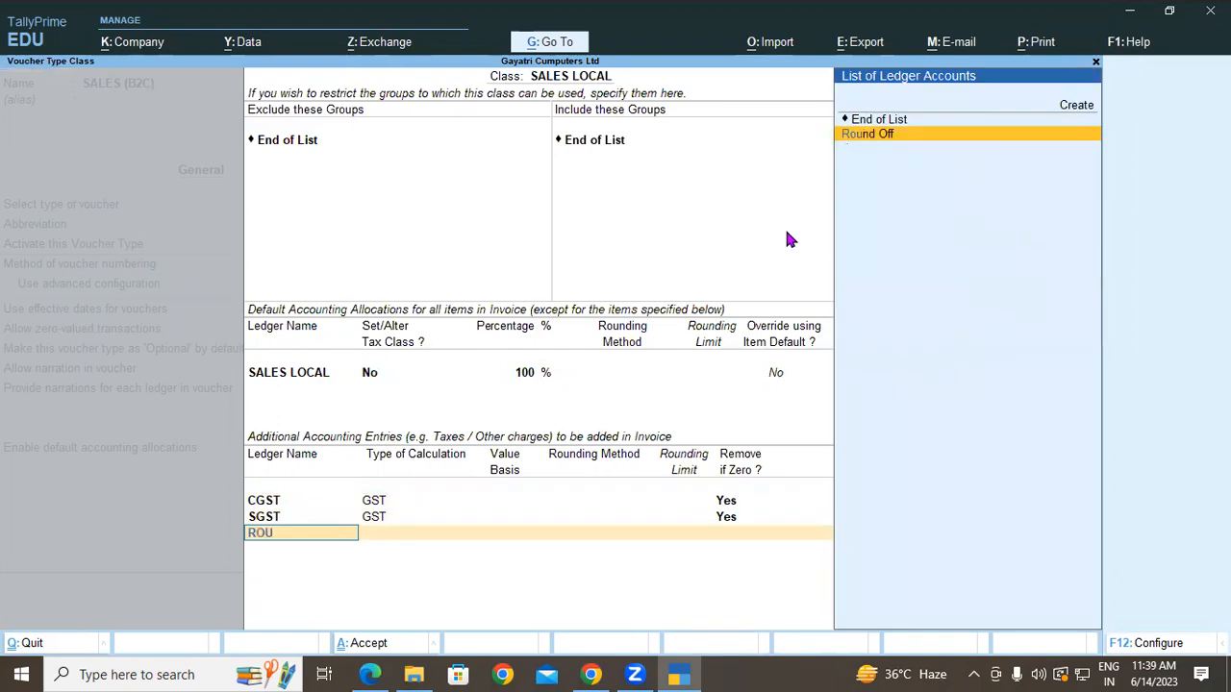
pyautogui.press('Return')
pyautogui.press('Down')
pyautogui.press('Down')
pyautogui.press('Down')
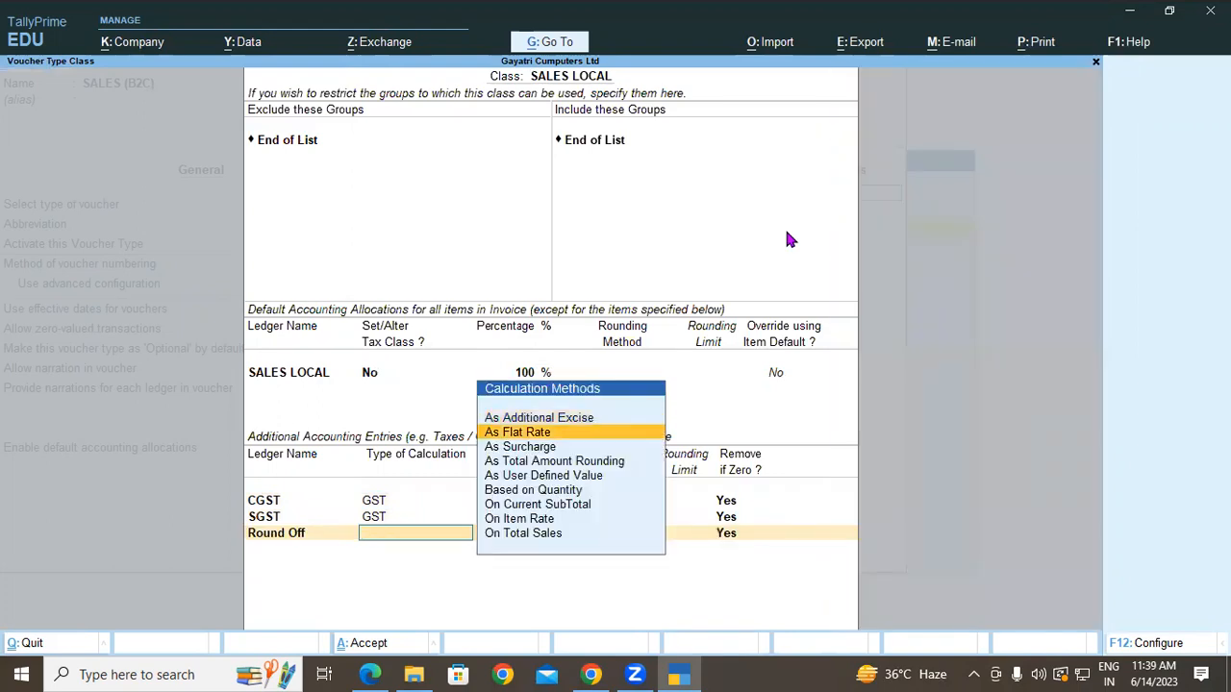
pyautogui.press('Return')
pyautogui.press('Down')
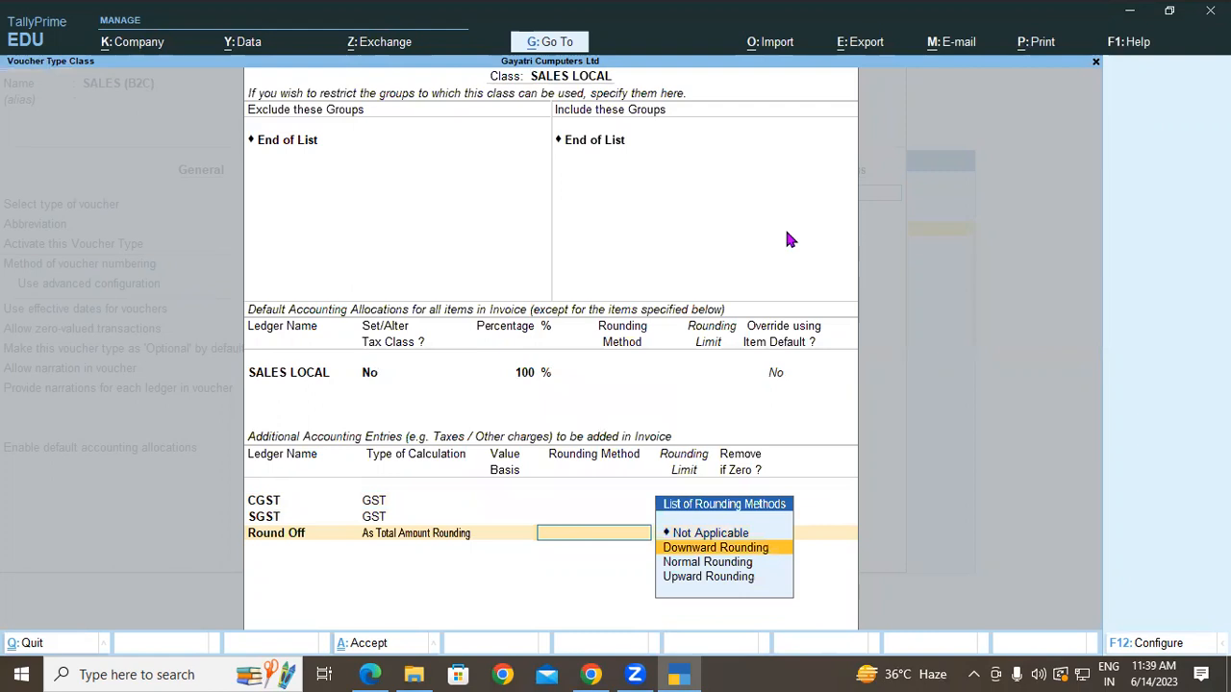
pyautogui.press('Down')
pyautogui.press('Return')
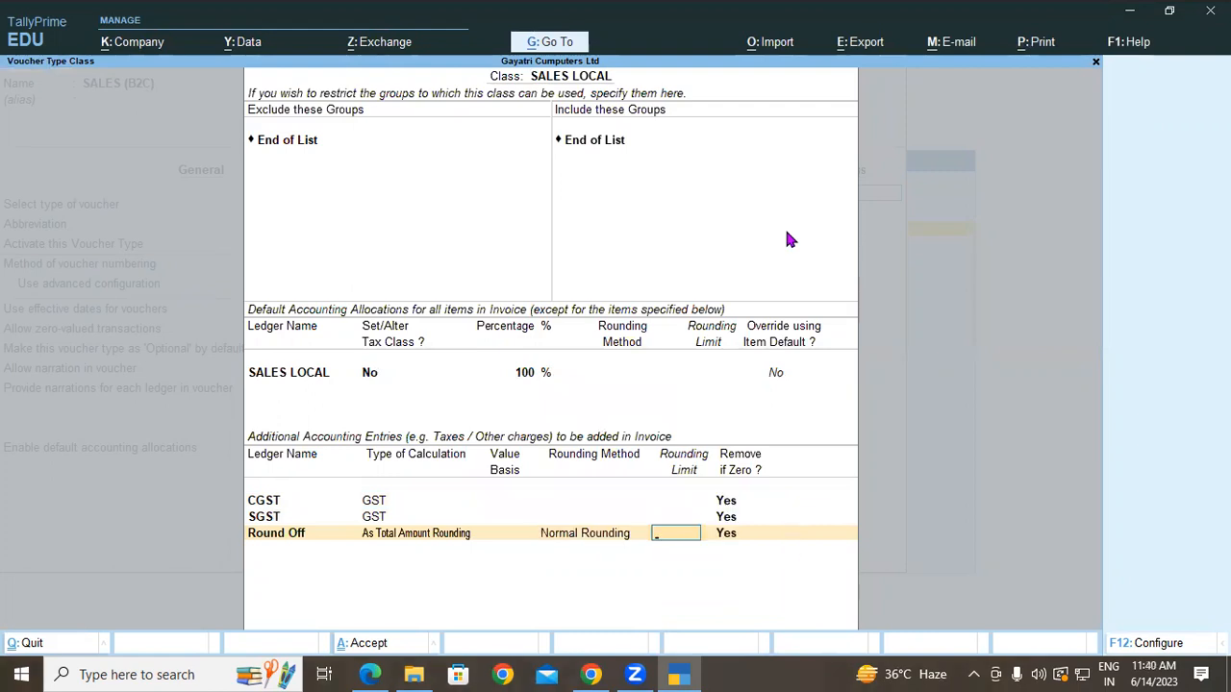
pyautogui.press('Return')
pyautogui.press('Return')
pyautogui.press('Return')
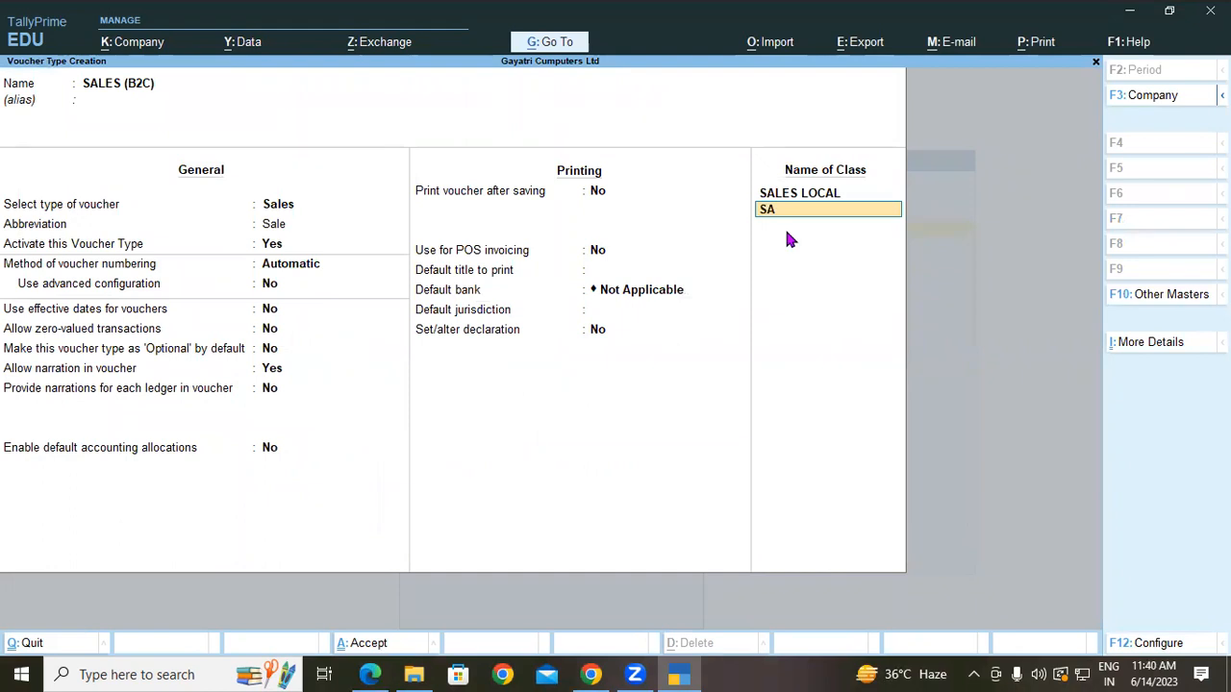
# Step: Add a SALES INTERSTATE class that allocates 100% of its items to the SALES INTERSTATE ledger, and accept it without additional entries
pyautogui.write('SALES INTERSTATE')
pyautogui.press('Return')
pyautogui.press('Return')
pyautogui.press('Return')
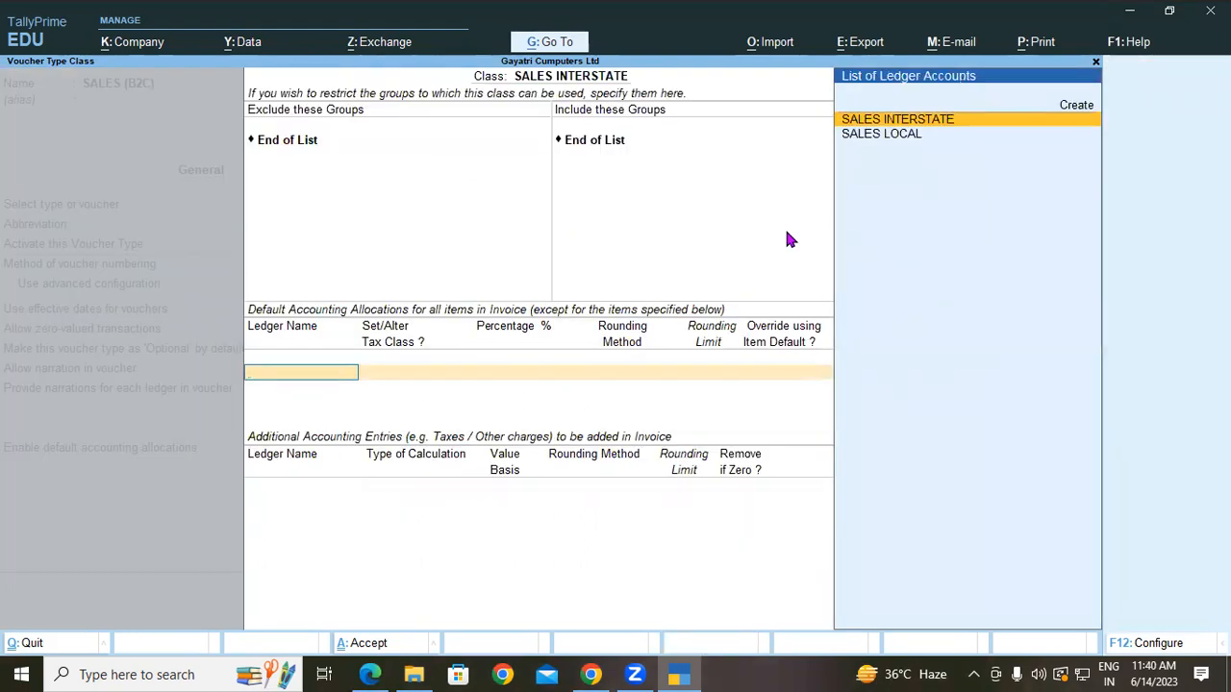
pyautogui.press('Return')
pyautogui.press('Return')
pyautogui.press('Return')
pyautogui.press('Return')
pyautogui.press('Return')
pyautogui.press('Return')
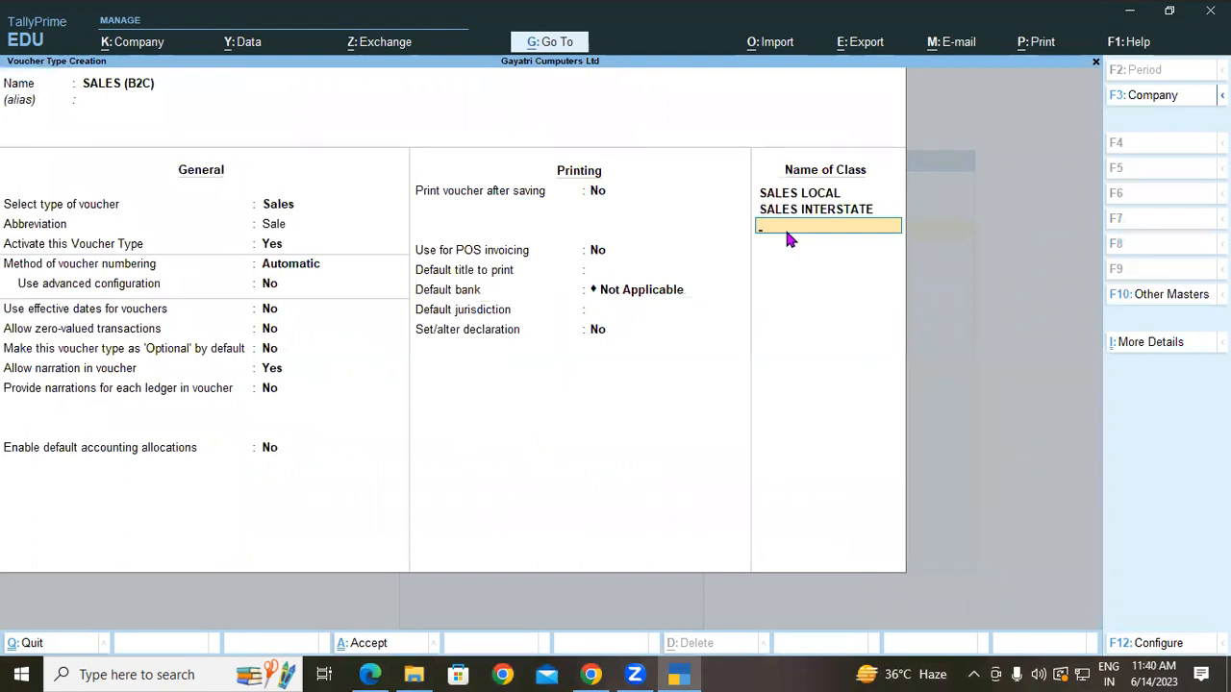
# Step: Reopen the SALES INTERSTATE class and add the IGST ledger as an additional accounting entry, removed if zero
pyautogui.press('Up')
pyautogui.press('Return')
pyautogui.press('Return')
pyautogui.press('Return')
pyautogui.press('Return')
pyautogui.press('Return')
pyautogui.press('Return')
pyautogui.press('Return')
pyautogui.press('Return')
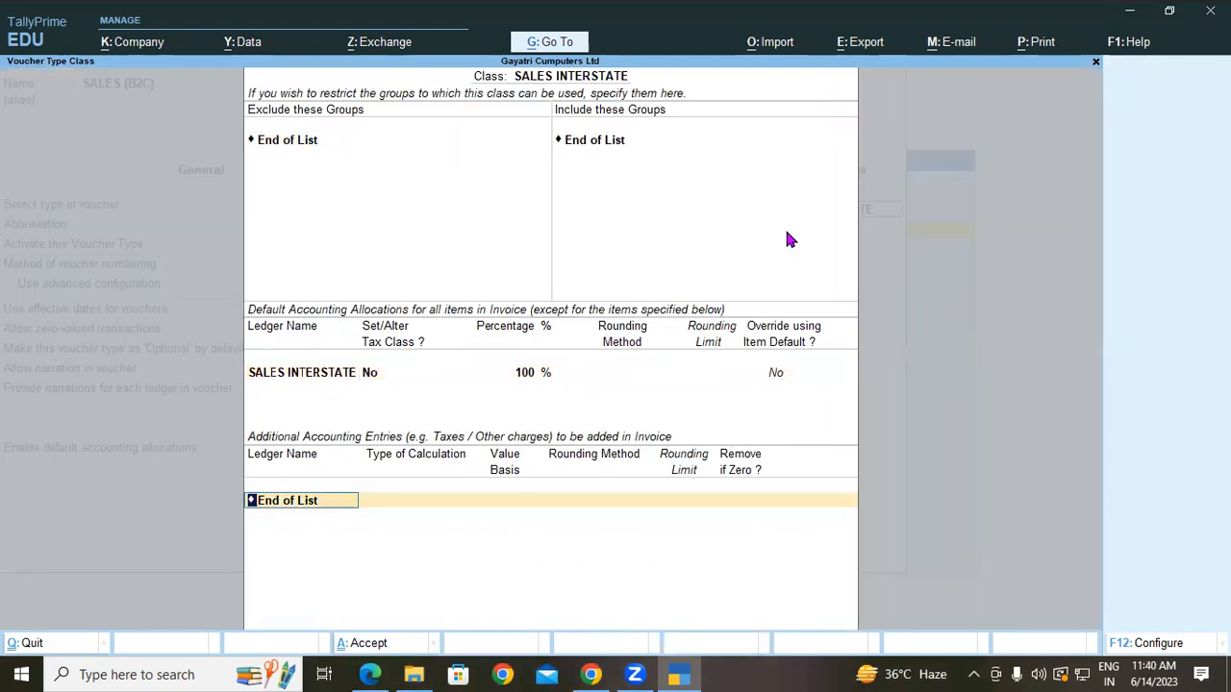
pyautogui.write('IGST')
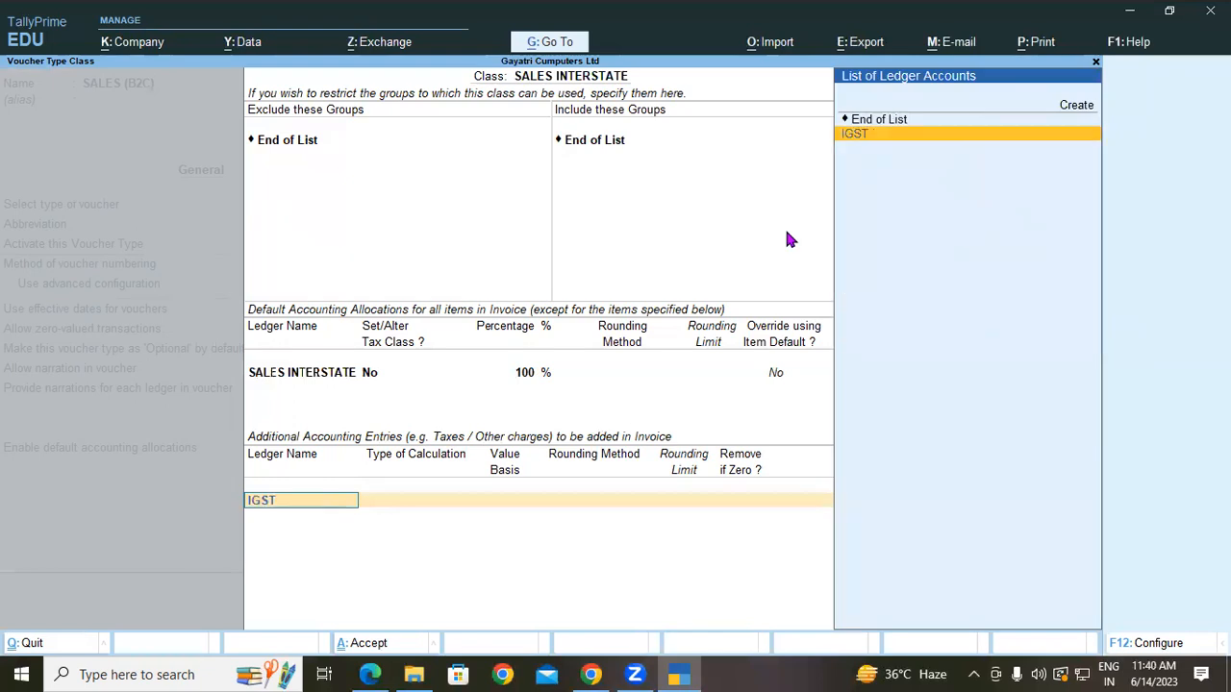
pyautogui.press('Return')
pyautogui.press('Return')
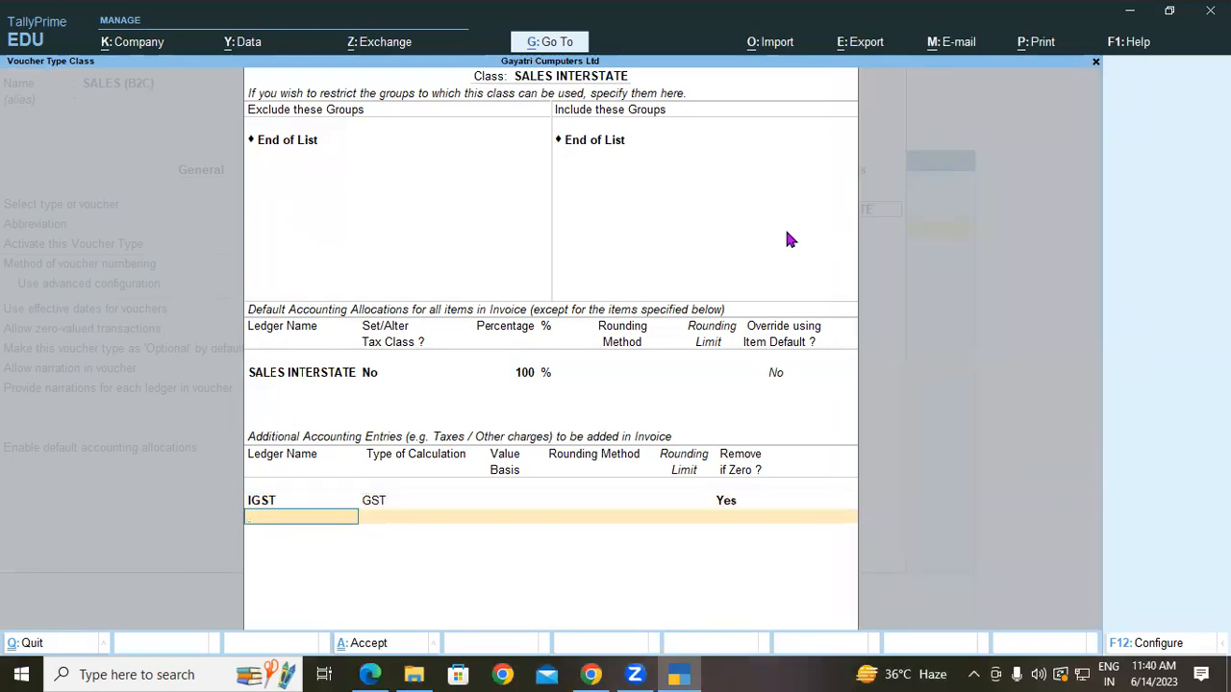
# Step: Add the Round Off ledger to the SALES INTERSTATE class of SALES (B2C), As Total Amount Rounding with Normal Rounding, and accept it
pyautogui.write('ROUND')
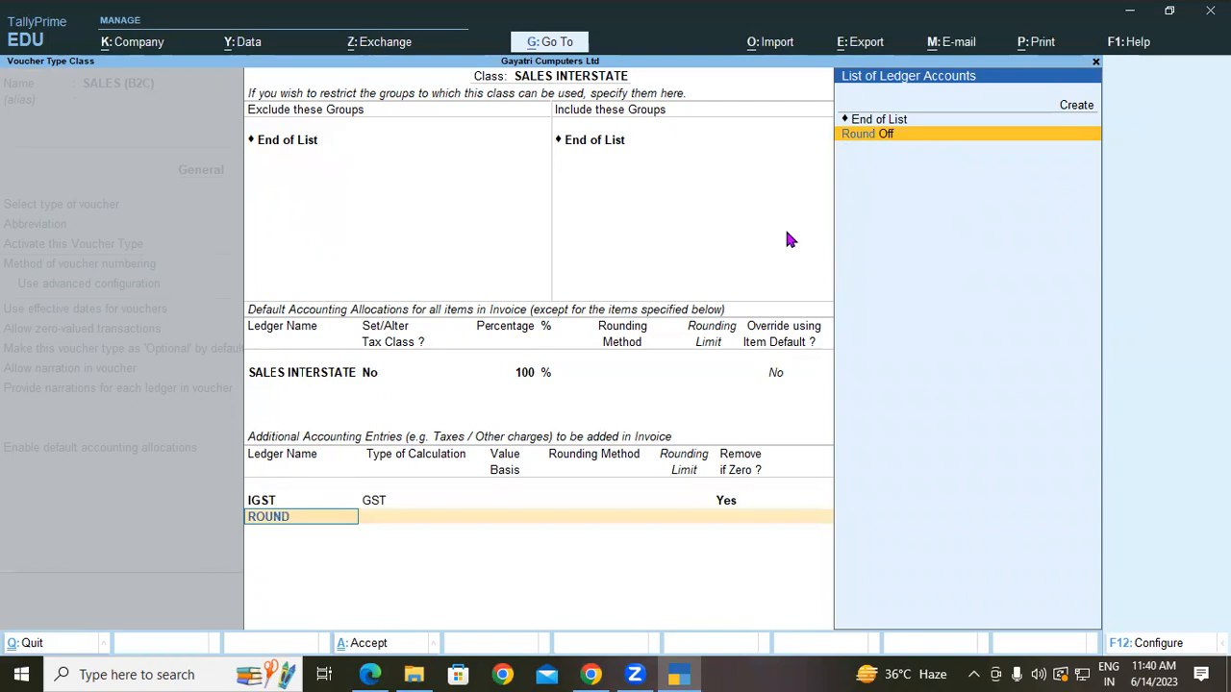
pyautogui.press('Return')
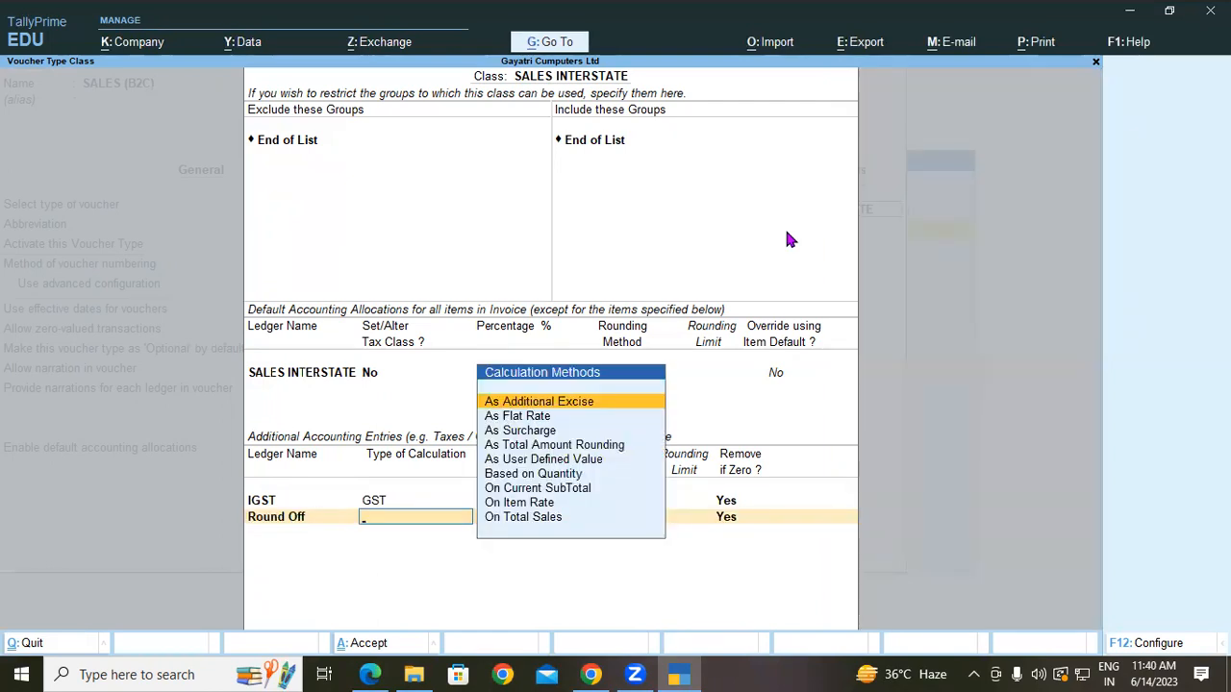
pyautogui.press('Down')
pyautogui.press('Down')
pyautogui.press('Down')
pyautogui.press('Return')
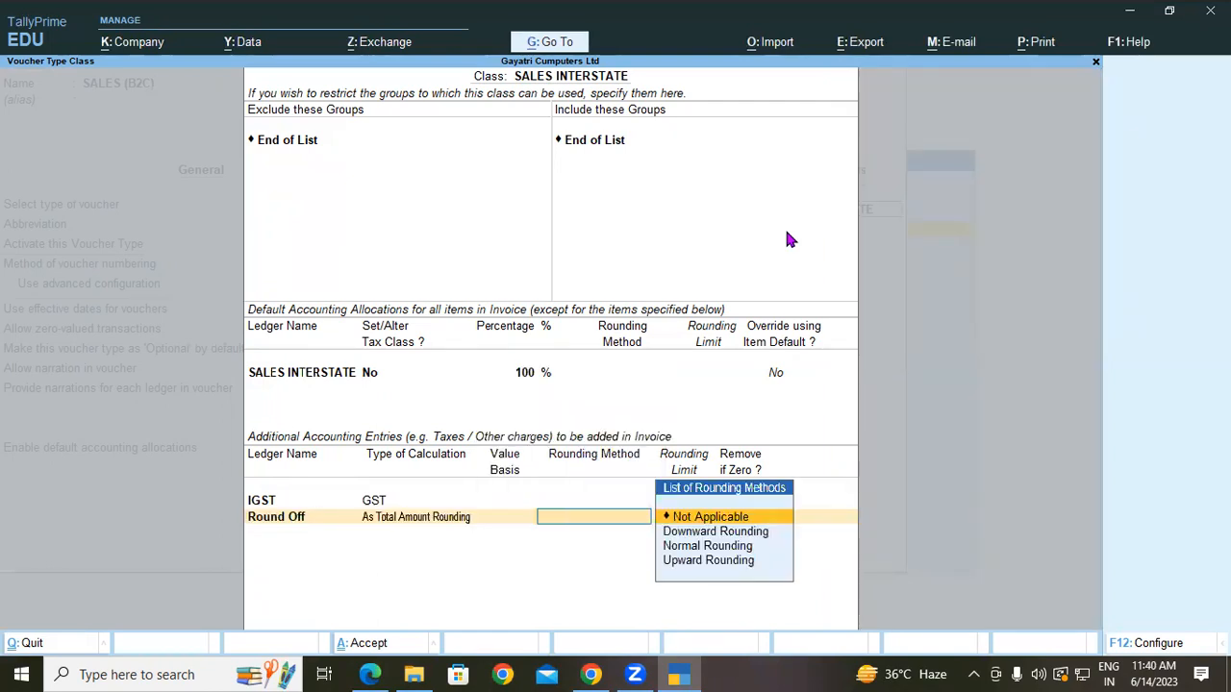
pyautogui.press('Down')
pyautogui.press('Down')
pyautogui.press('Down')
pyautogui.press('Up')
pyautogui.press('Return')
pyautogui.press('Return')
pyautogui.press('Return')
pyautogui.press('Return')
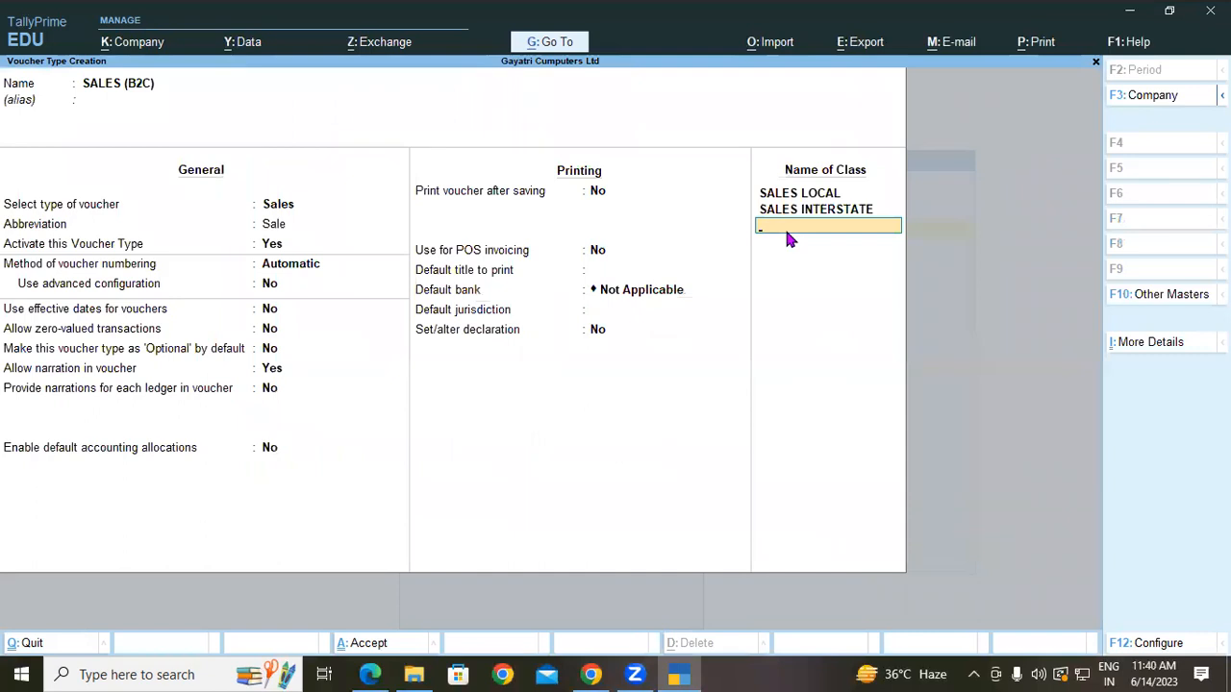
# Step: Save the SALES (B2C) voucher type and return to the Gateway of Tally
pyautogui.press('Return')
pyautogui.press('Return')
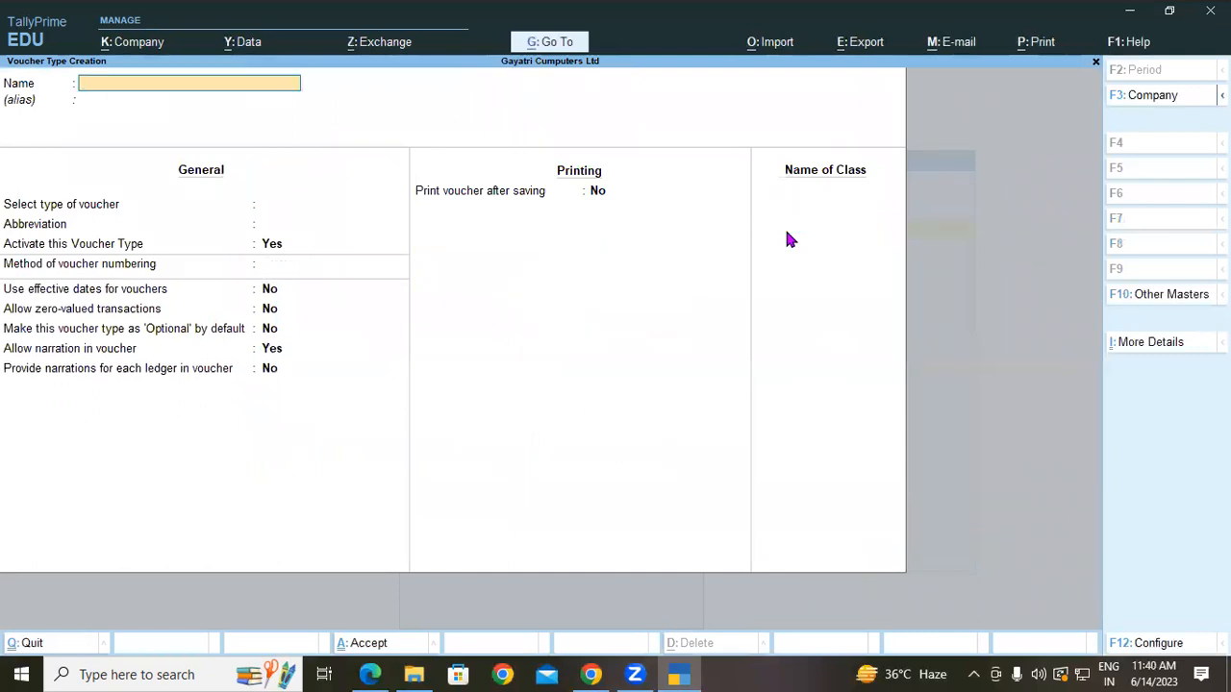
pyautogui.press('Escape')
pyautogui.press('Return')
pyautogui.press('Escape')
pyautogui.press('Escape')
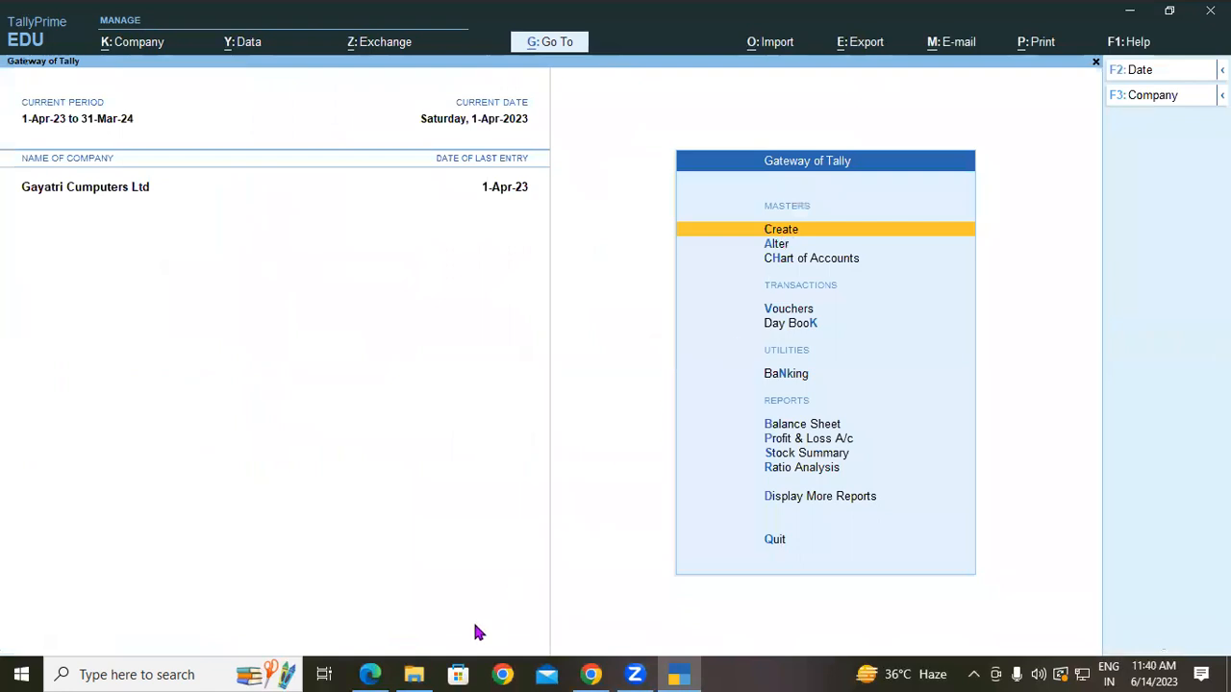
# Step: Switch to the Tally Prime course PDF in Edge and examine the Sales [B2B] and Sales [B2C] voucher class instructions on page 59
pyautogui.click(379, 674)
pyautogui.scroll(-3, 624, 522)
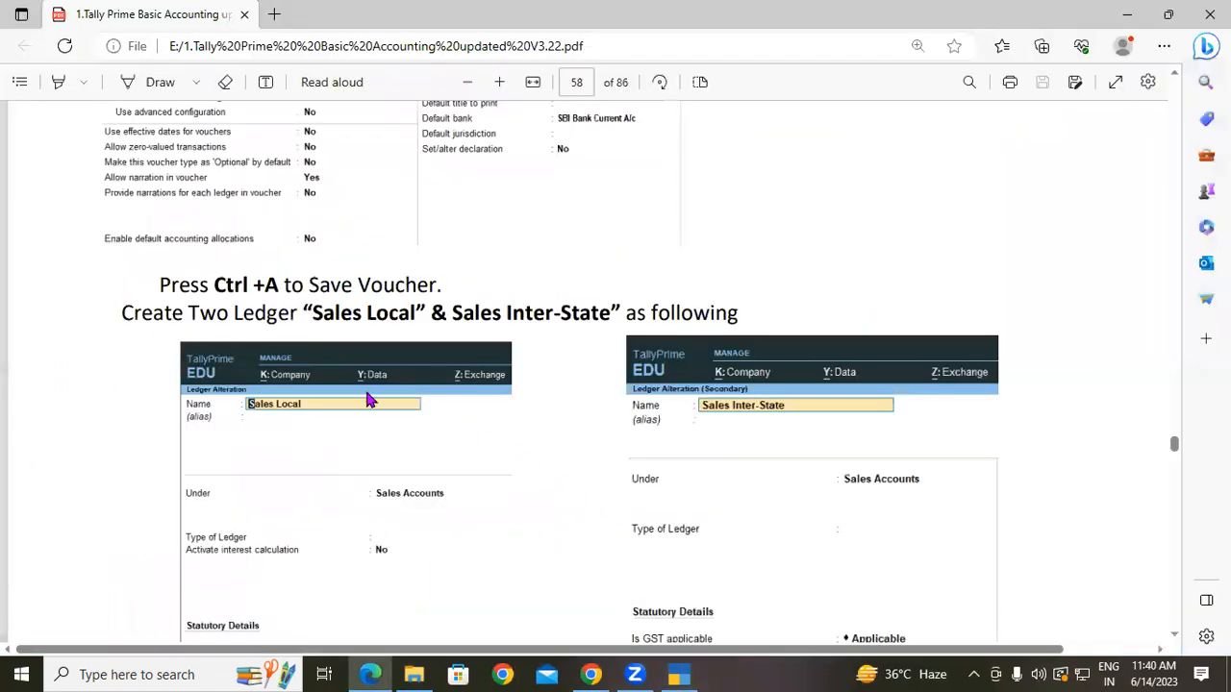
pyautogui.scroll(-4, 376, 404)
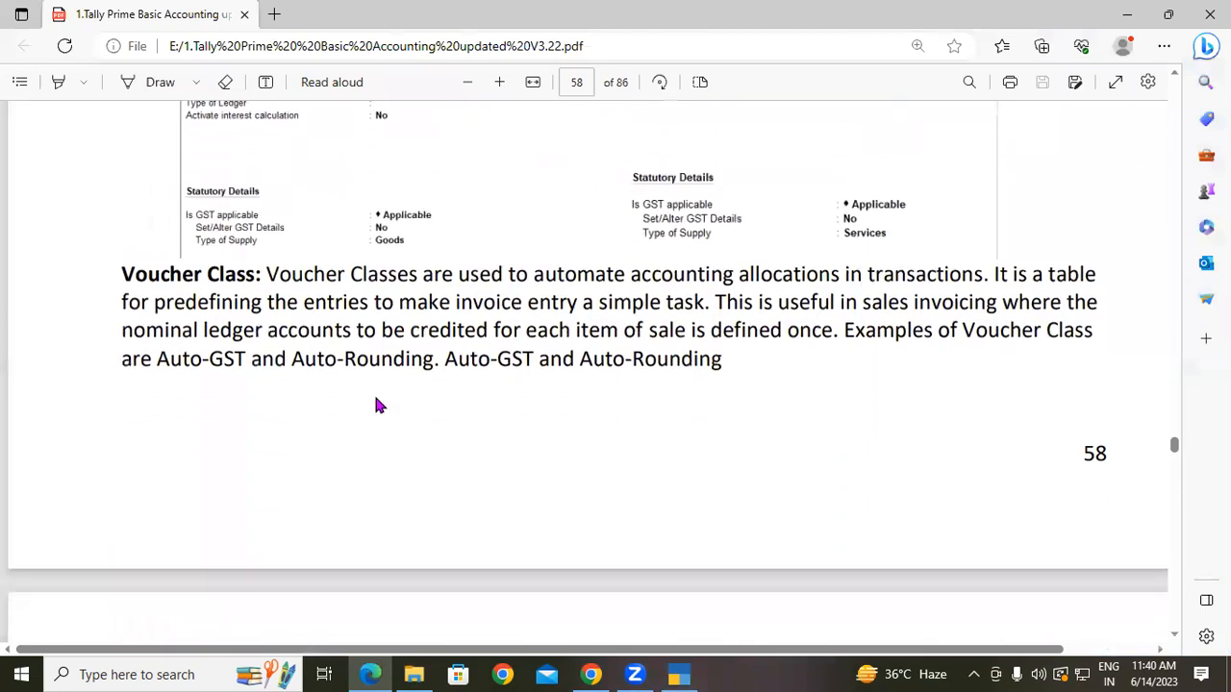
pyautogui.scroll(-7, 375, 405)
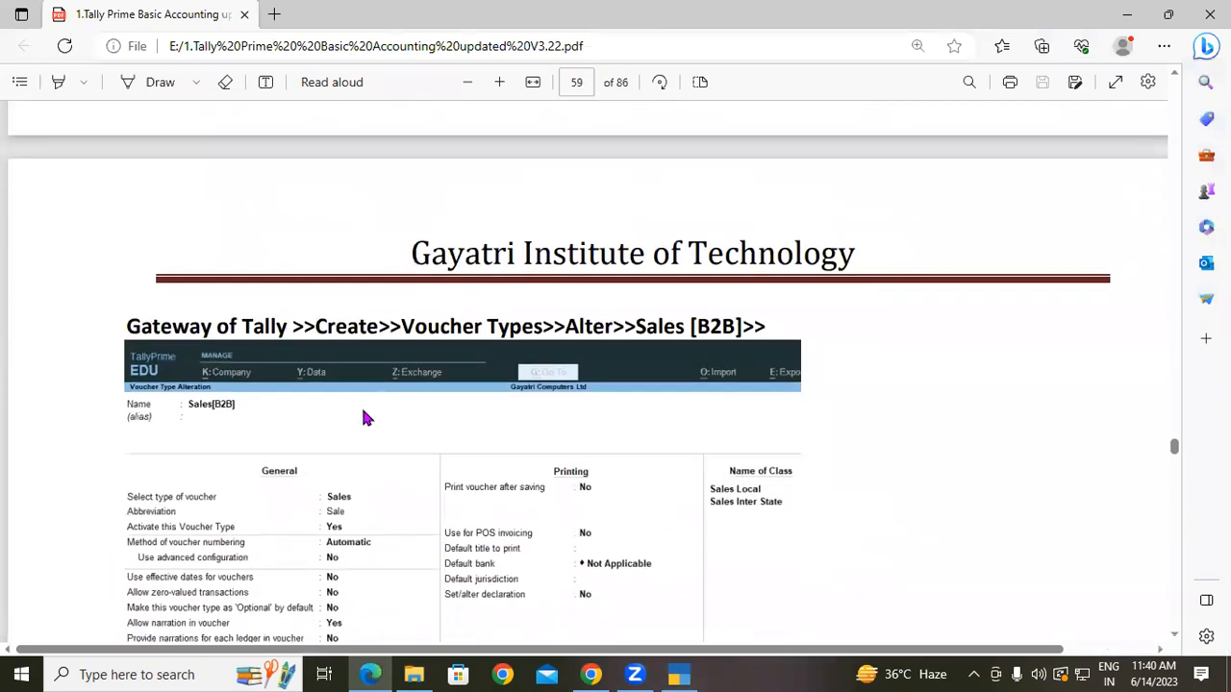
pyautogui.scroll(-8, 362, 424)
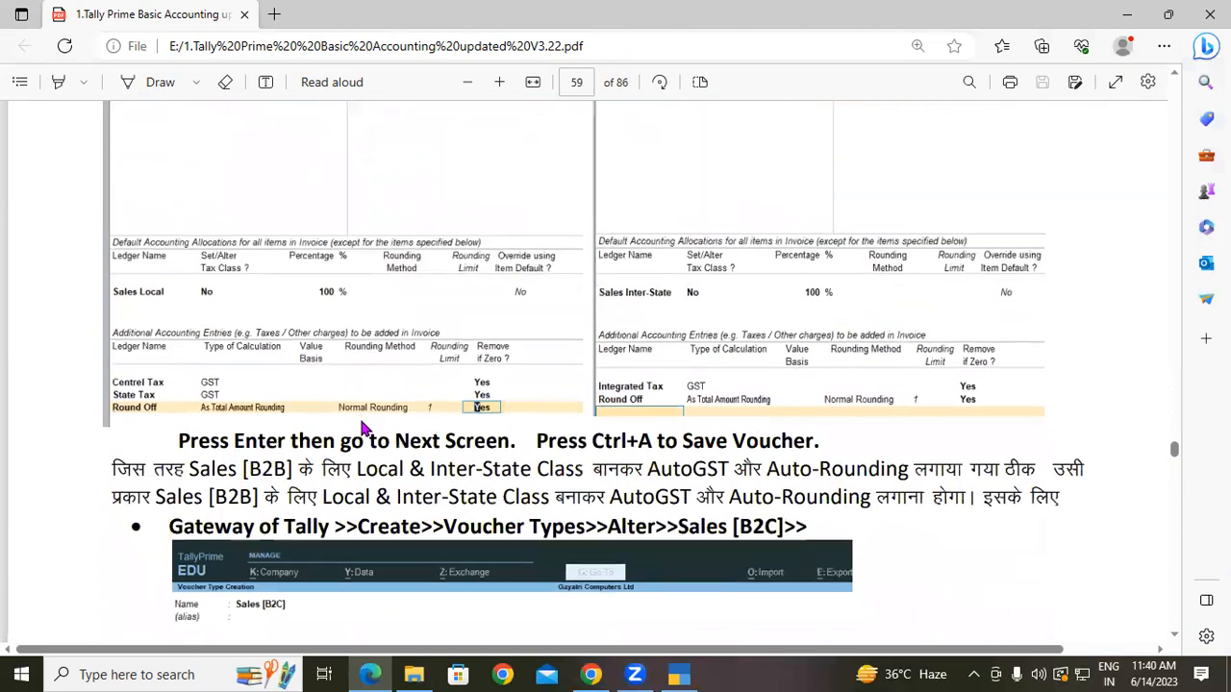
pyautogui.scroll(-1, 362, 428)
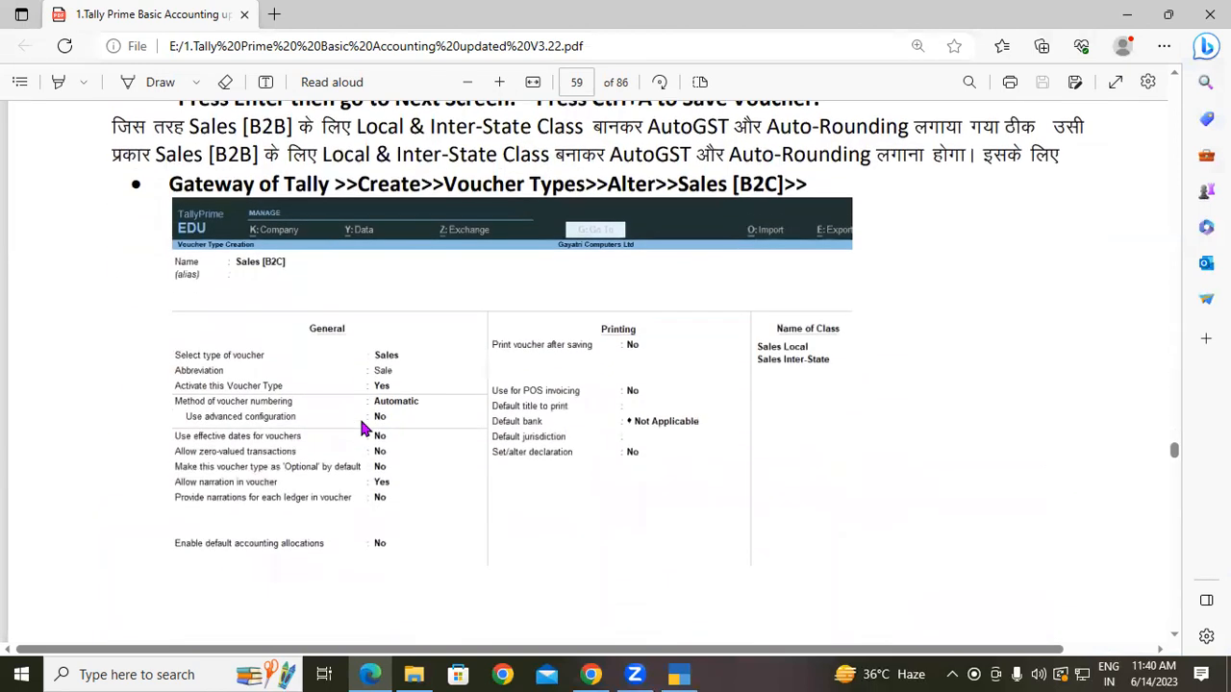
# Step: Examine the Sales [B2C] voucher class instructions and the first local sale transaction on pages 59 and 60 of the course PDF
pyautogui.scroll(1, 354, 414)
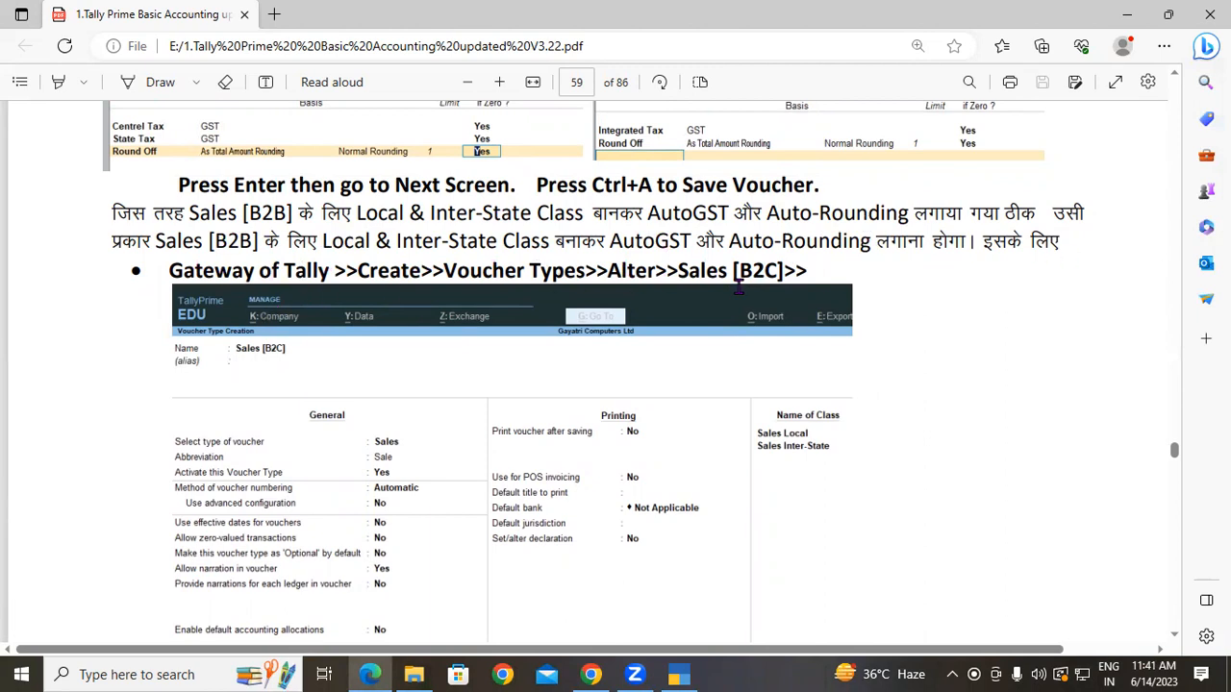
pyautogui.scroll(-10, 520, 375)
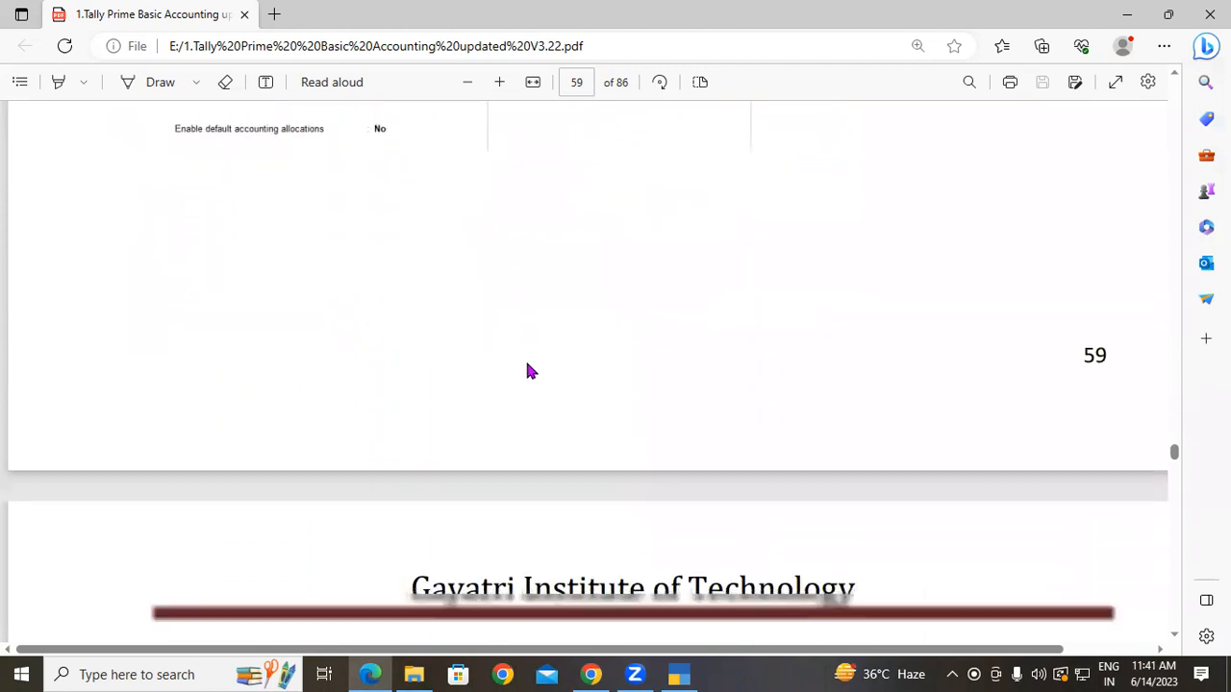
pyautogui.scroll(-5, 527, 368)
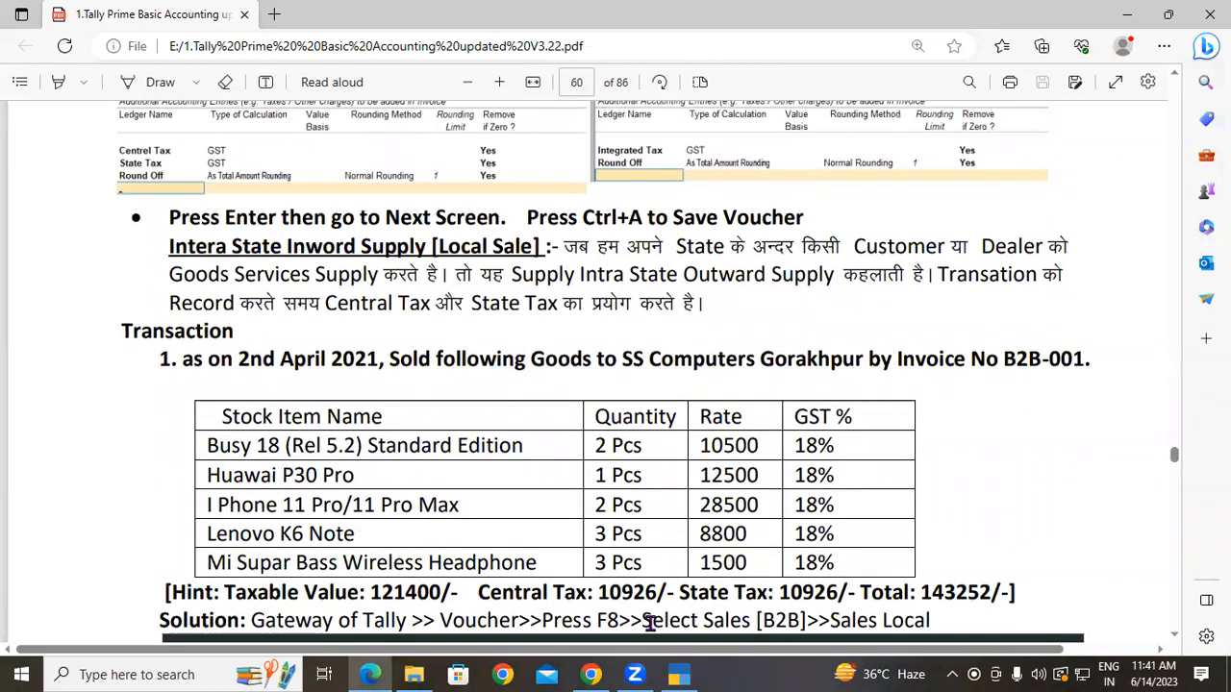
# Step: Switch to TallyPrime and open a new SALES (B2C) voucher with the SALES INTERSTATE class to check its preset tax and rounding ledgers
pyautogui.hotkey('alt', 'Tab')
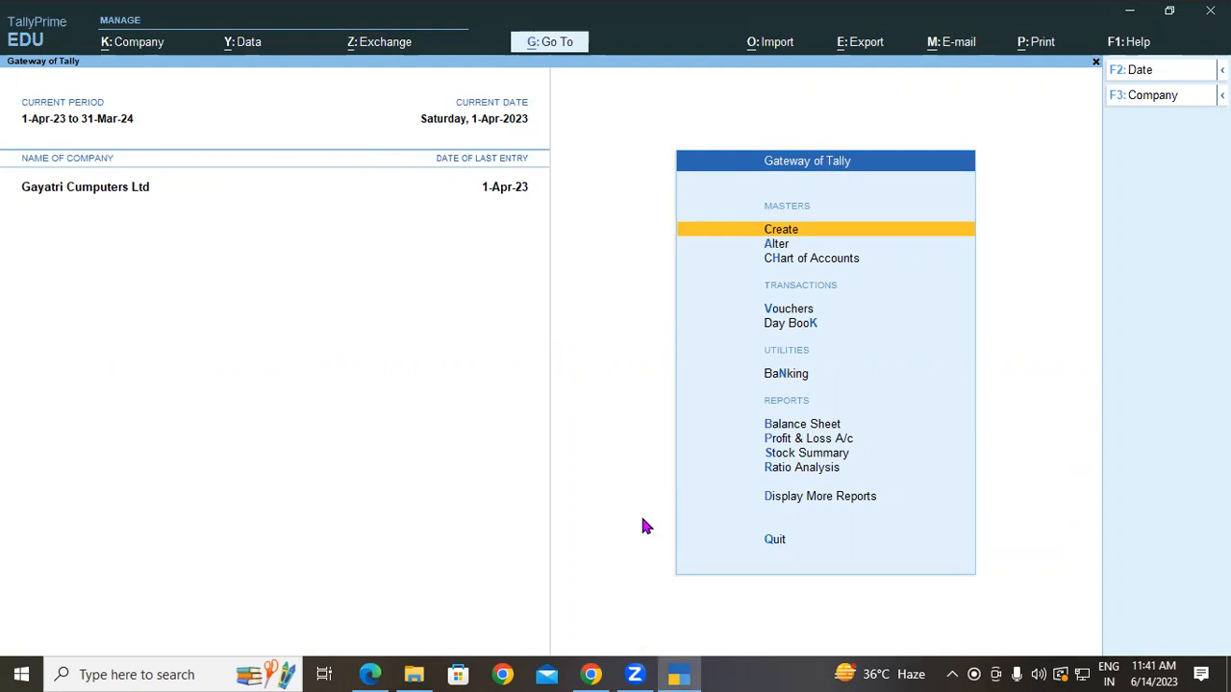
pyautogui.press('v')
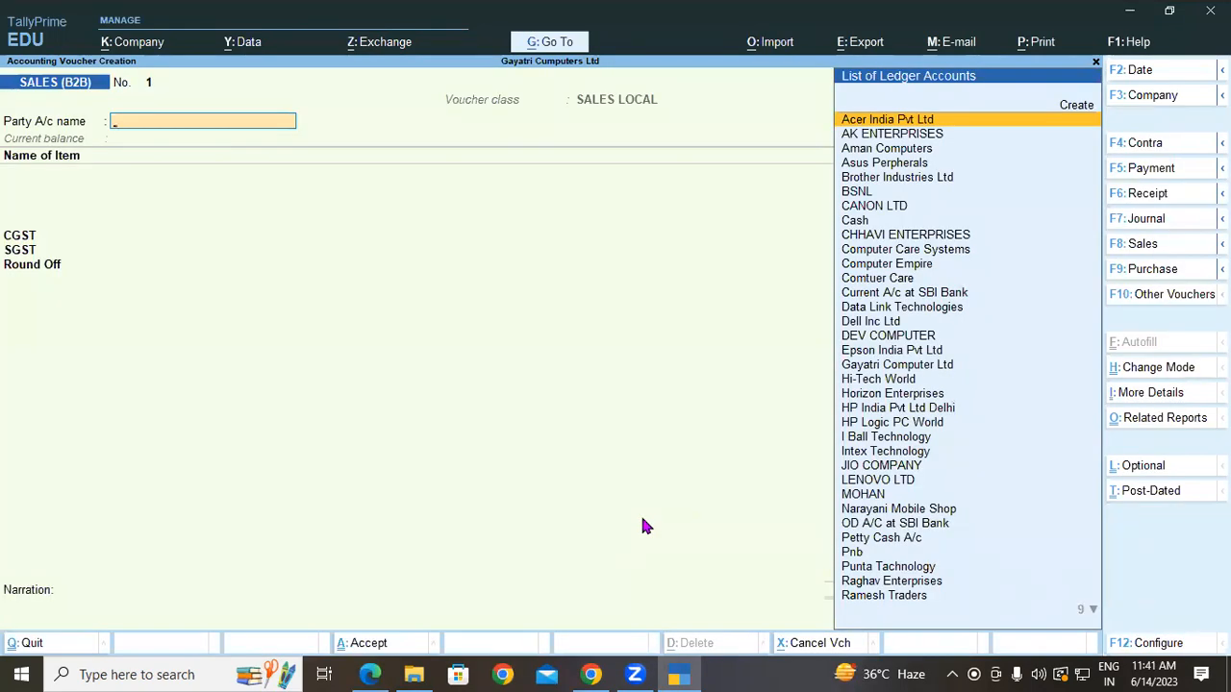
pyautogui.press('F5')
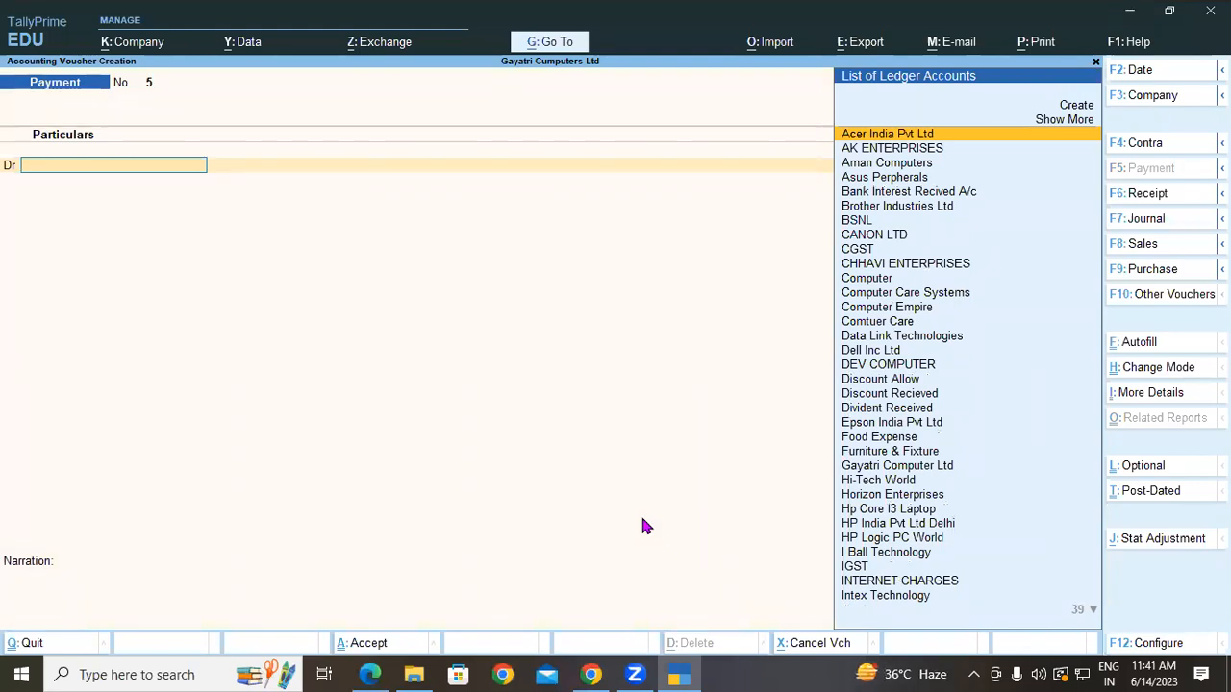
pyautogui.press('F8')
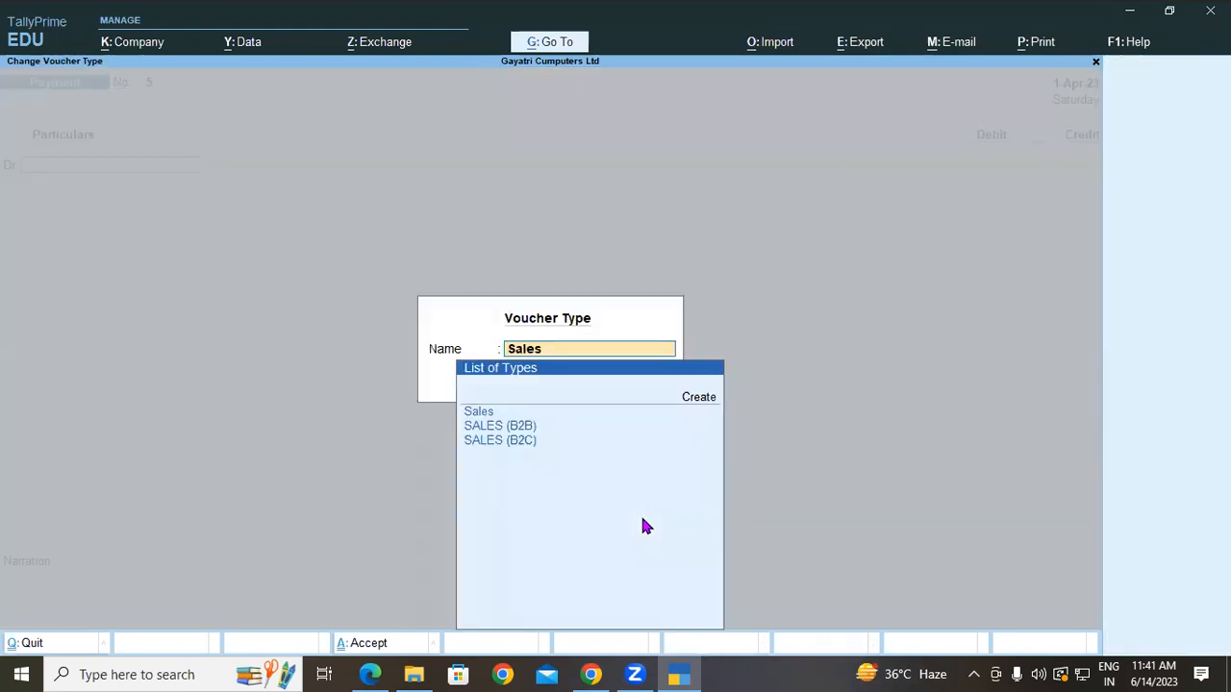
pyautogui.press('Down')
pyautogui.press('Down')
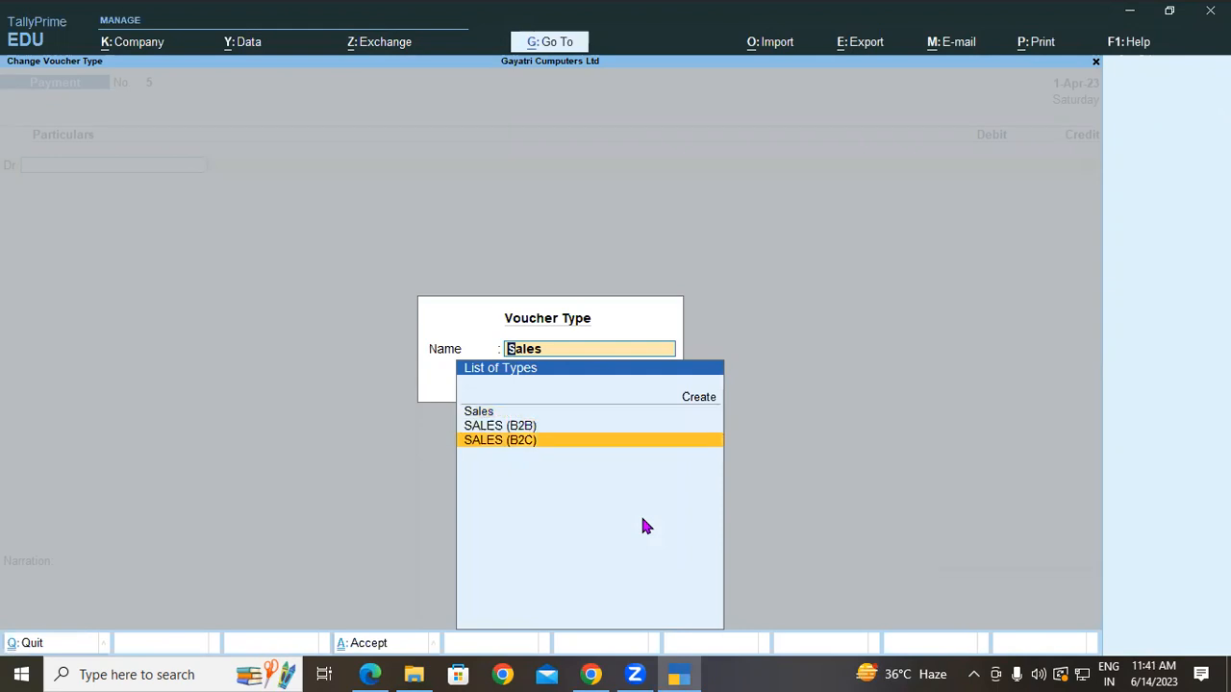
pyautogui.press('Return')
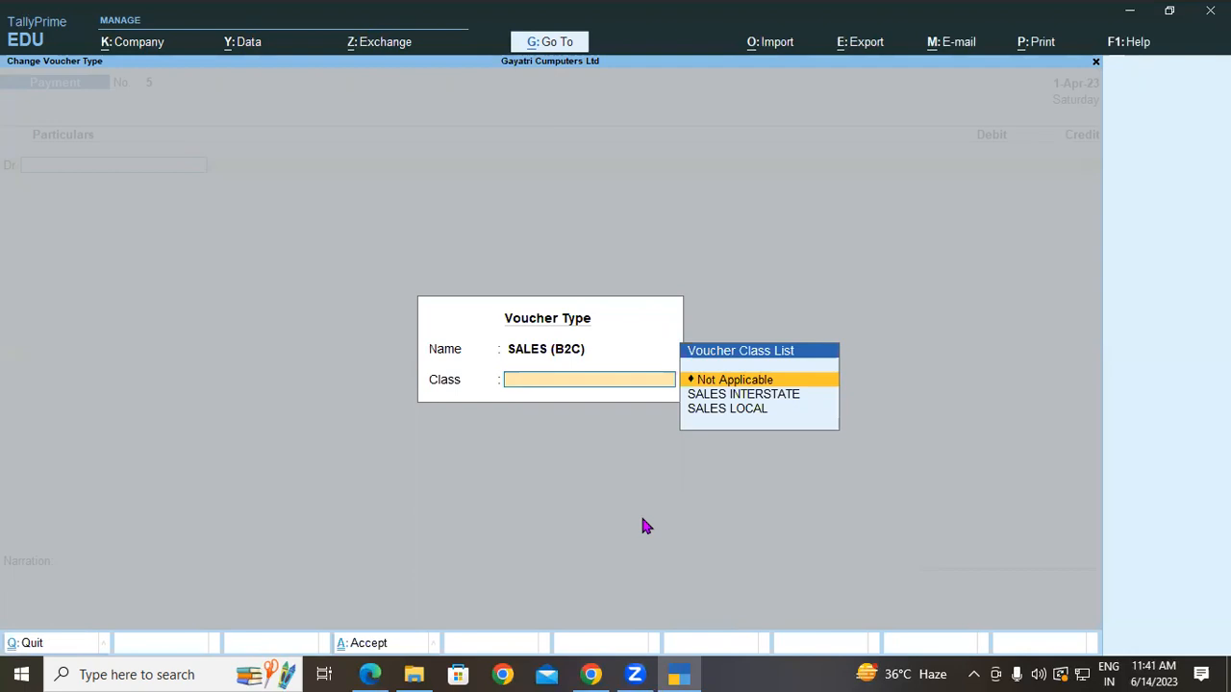
pyautogui.press('Down')
pyautogui.press('Return')
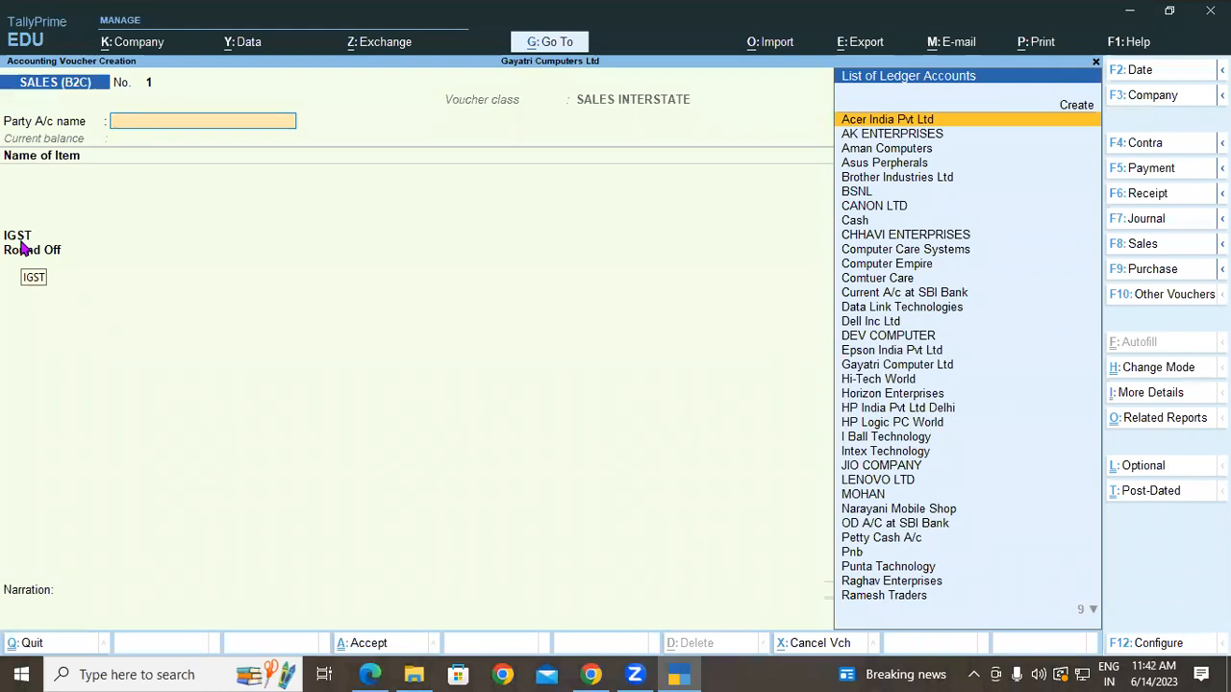
# Step: Reselect the SALES (B2C) voucher type with the SALES LOCAL class for a new voucher by way of the Purchase voucher
pyautogui.press('F9')
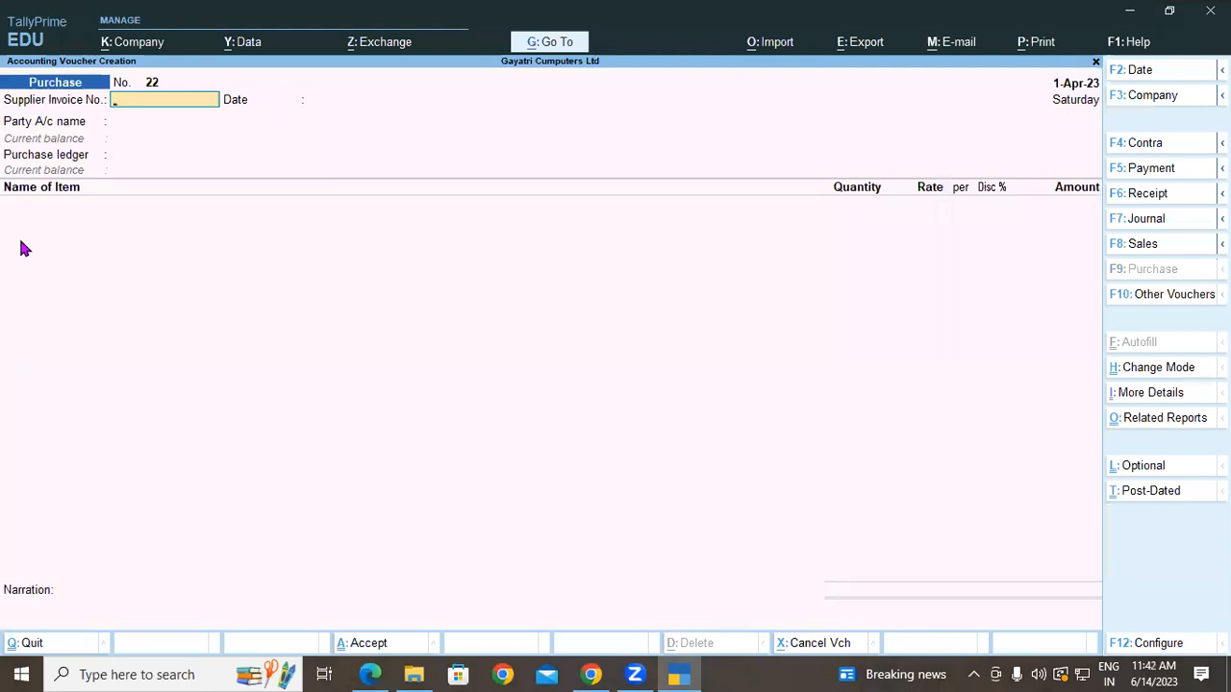
pyautogui.hotkey('ctrl', 'F8')
pyautogui.press('Down')
pyautogui.press('Down')
pyautogui.press('Down')
pyautogui.press('Return')
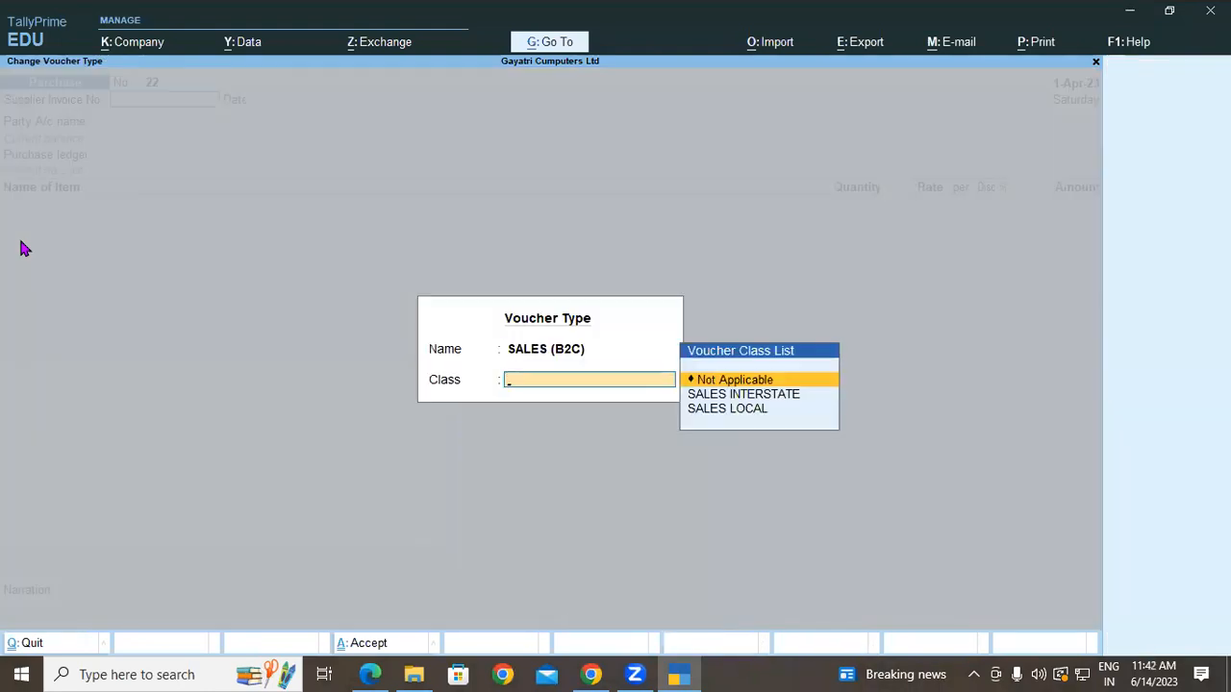
pyautogui.press('Down')
pyautogui.press('Down')
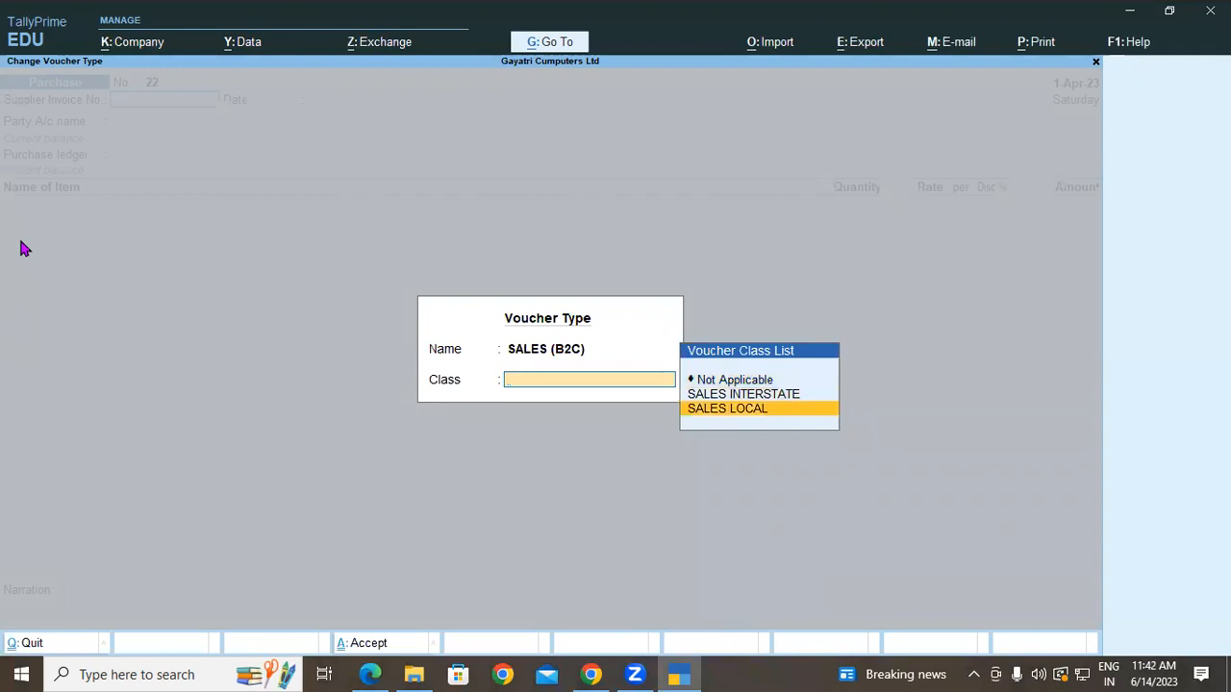
pyautogui.press('Return')
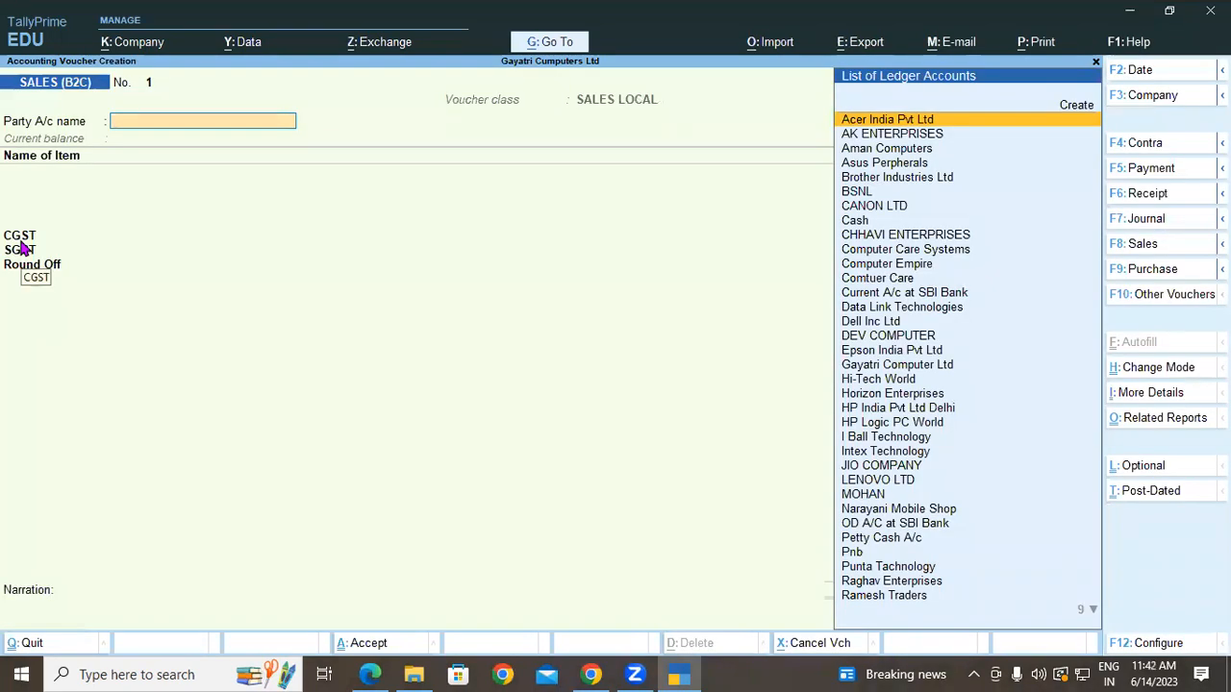